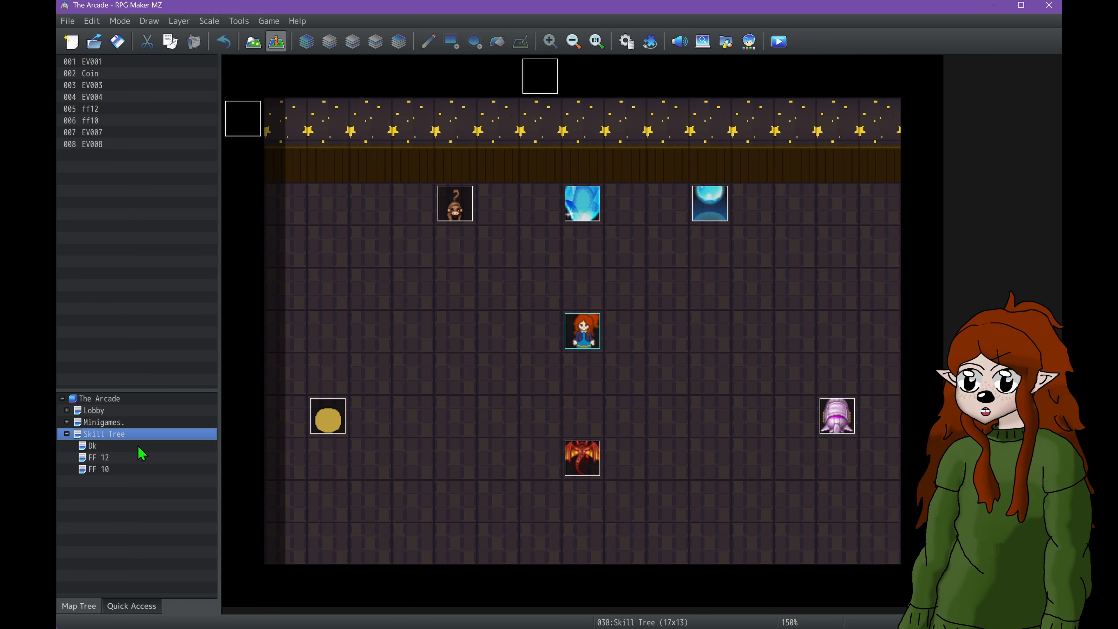
# - Select the Skill Tree map and start a new game in a full-screen playtest
pyautogui.click(140, 447)
pyautogui.click(144, 436)
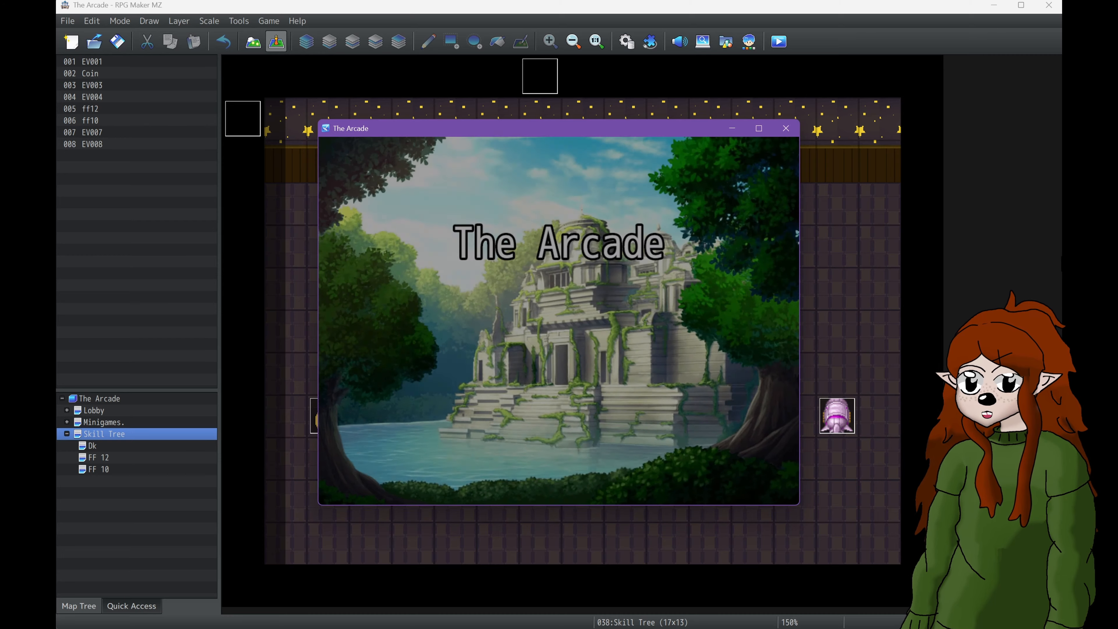
pyautogui.press('F4')
pyautogui.press('Up')
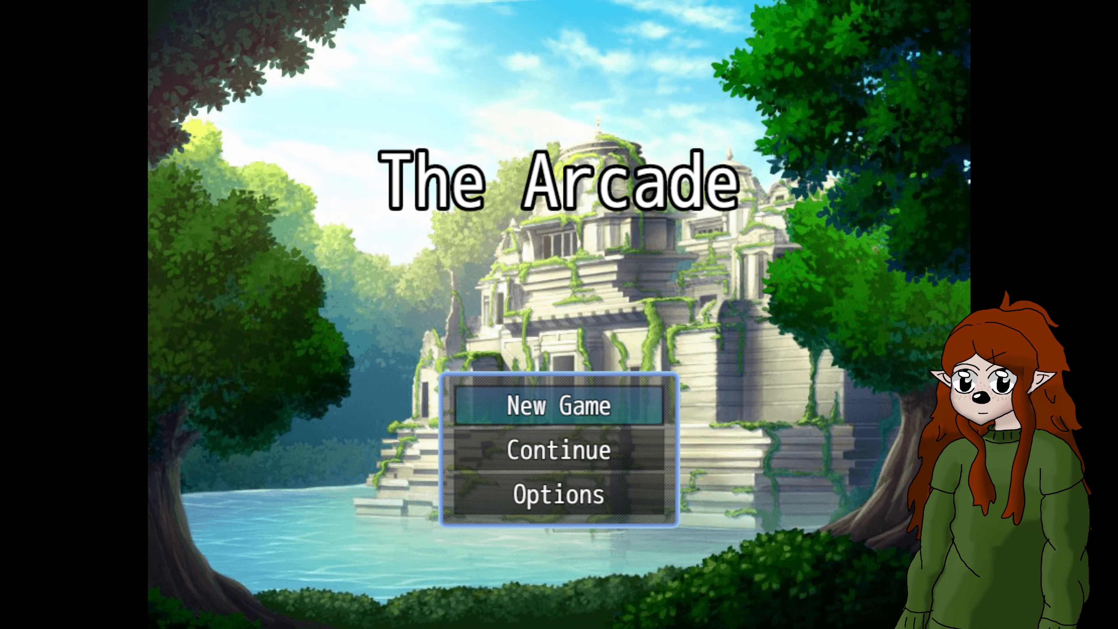
pyautogui.press('Return')
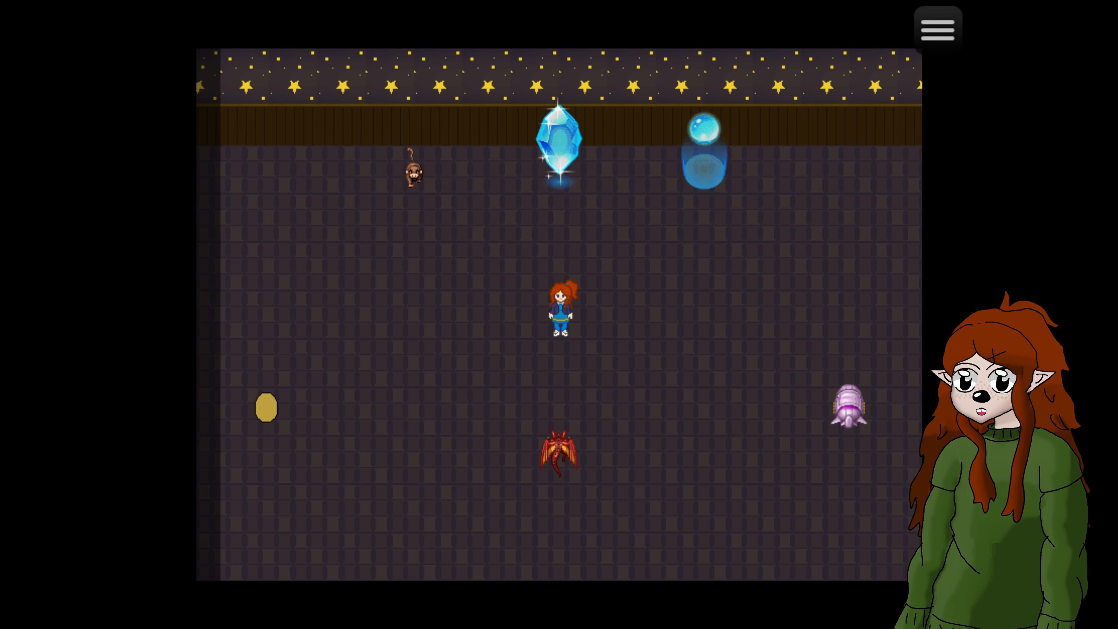
# - Walk to the monkey, talk to it and decline spending gold bars
pyautogui.press('Left')
pyautogui.press('Left')
pyautogui.press('Up')
pyautogui.press('Left')
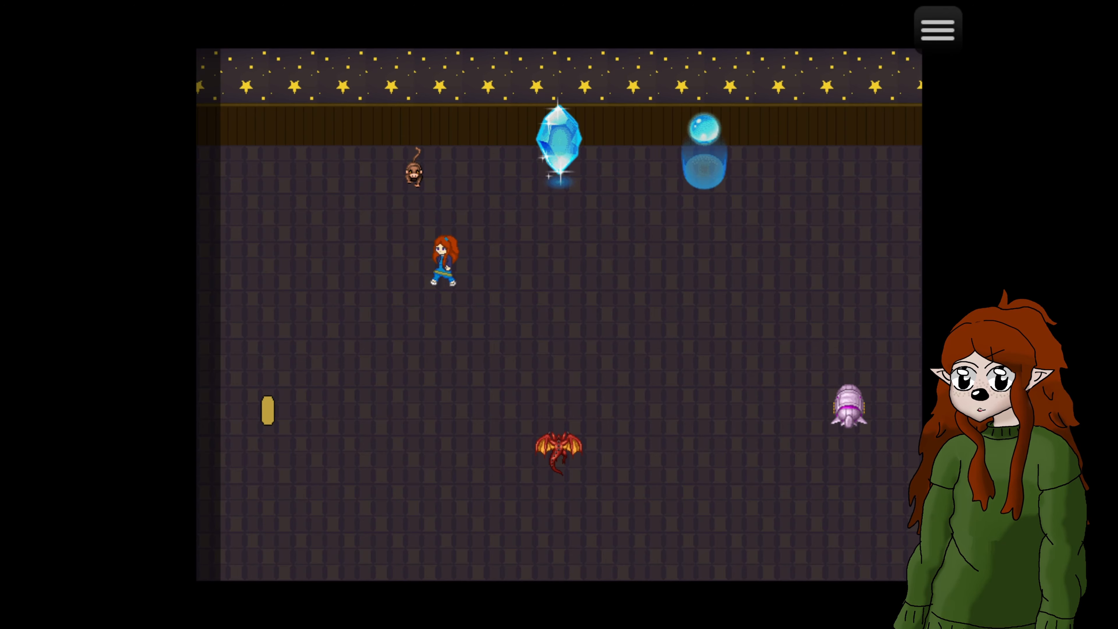
pyautogui.press('Up')
pyautogui.press('Return')
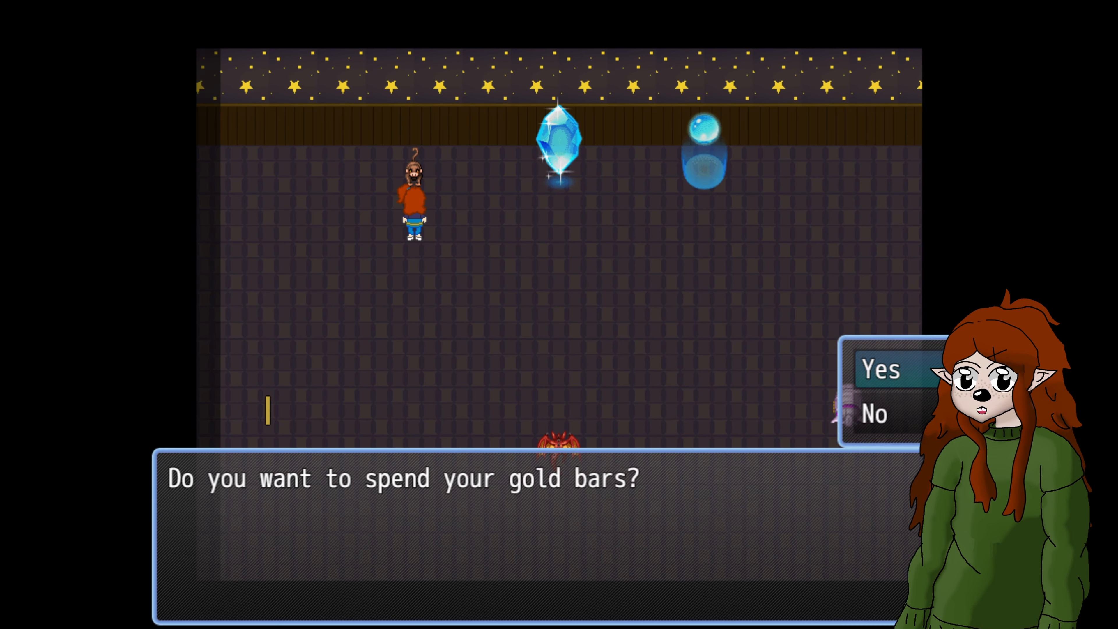
pyautogui.press('Down')
pyautogui.press('Return')
# - Walk to the spinning coin, collect 5 coins for a gold bar and dismiss the messages
pyautogui.press('Down')
pyautogui.press('Down')
pyautogui.press('Down')
pyautogui.press('Down')
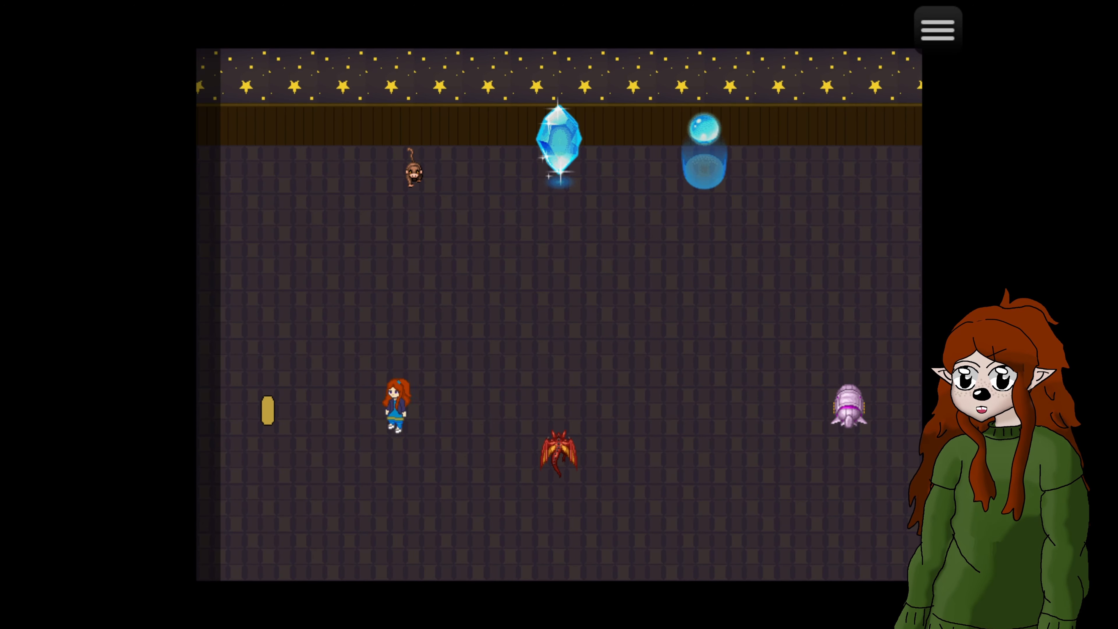
pyautogui.press('Left')
pyautogui.press('Left')
pyautogui.press('Left')
pyautogui.press('Left')
pyautogui.press('Left')
pyautogui.press('Left')
pyautogui.press('Up')
pyautogui.press('Up')
pyautogui.press('Up')
pyautogui.press('Right')
pyautogui.press('Right')
pyautogui.press('Down')
pyautogui.press('Down')
pyautogui.press('Down')
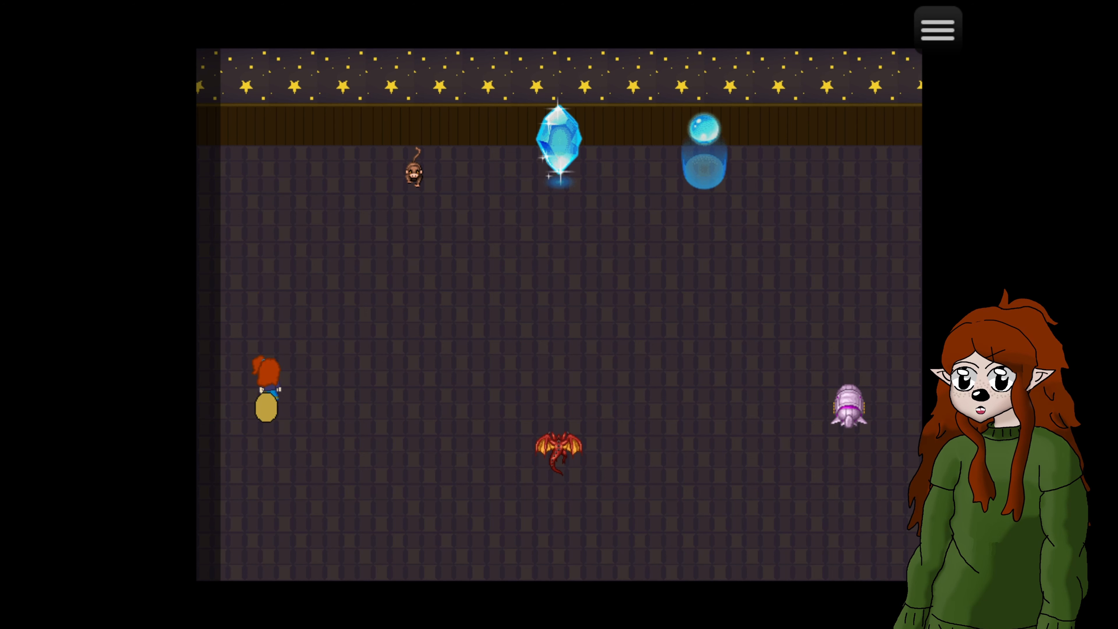
pyautogui.press('Up')
pyautogui.press('Up')
pyautogui.press('Up')
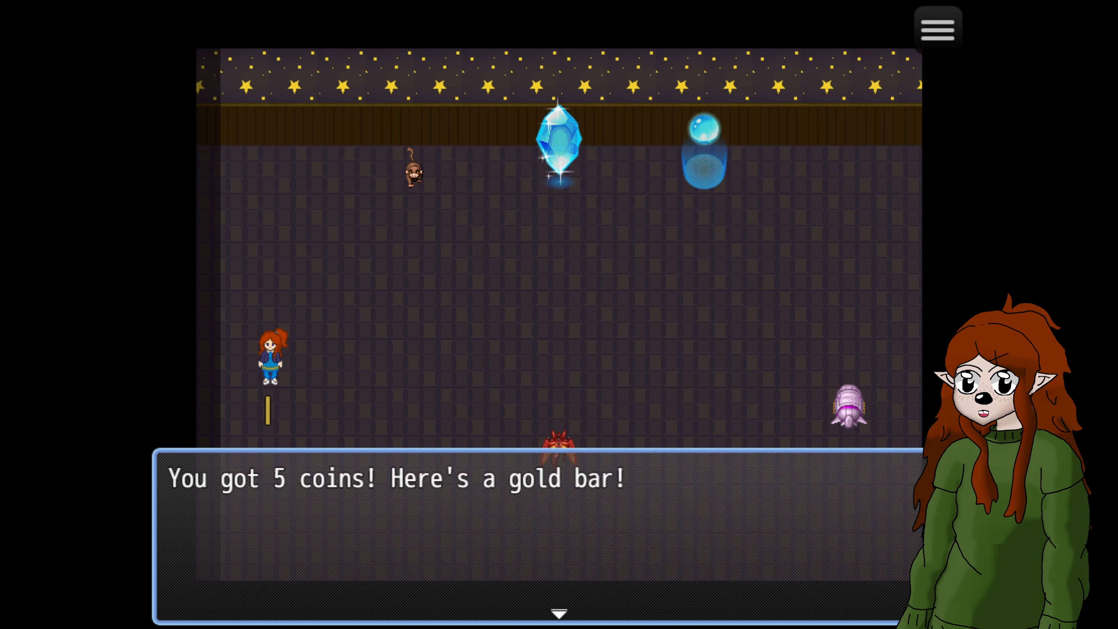
pyautogui.press('Return')
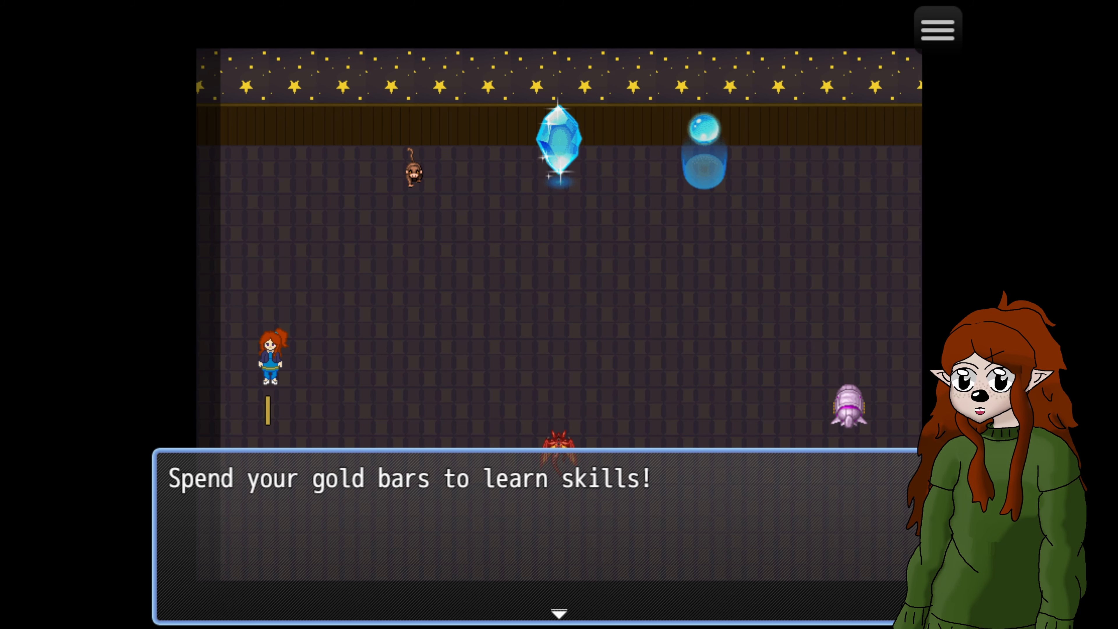
pyautogui.press('Return')
# - Collect another 5 coins from the spinning coin to earn a second gold bar
pyautogui.press('Down')
pyautogui.press('Down')
pyautogui.press('Up')
pyautogui.press('Up')
pyautogui.press('Down')
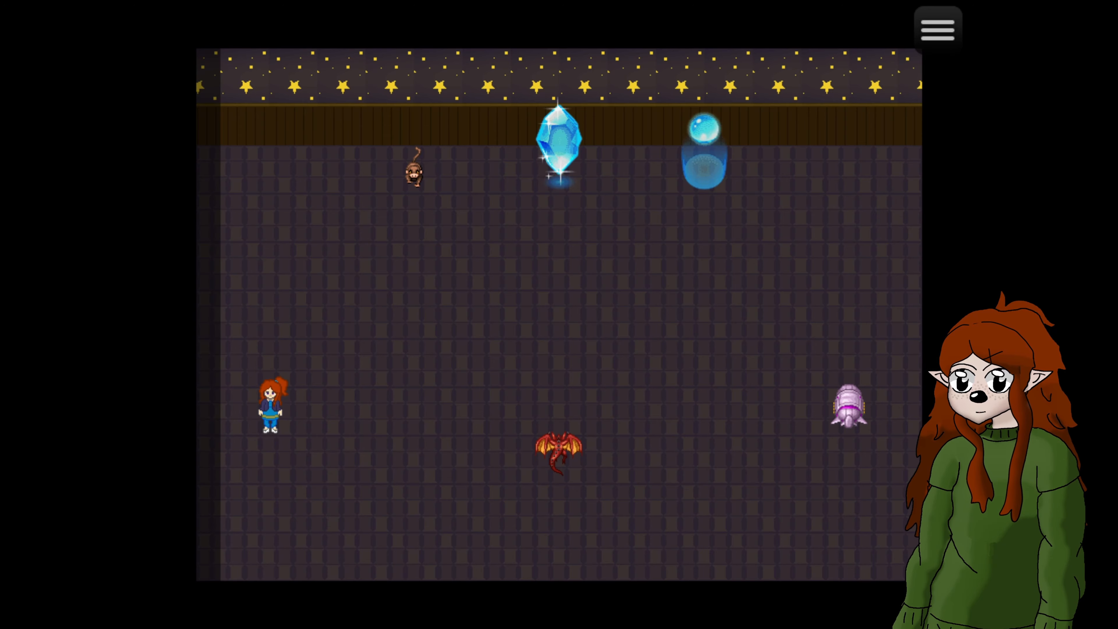
pyautogui.press('Down')
pyautogui.press('Return')
pyautogui.press('Return')
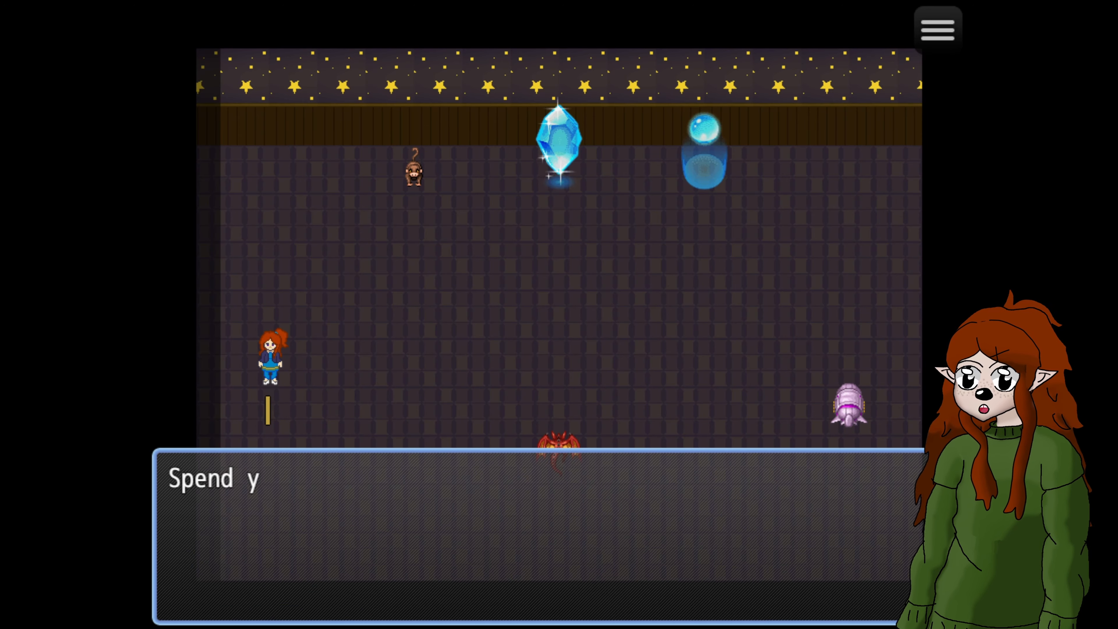
# - Keep crossing the coin's tile to earn two more gold bars, dismissing their messages
pyautogui.press('Down')
pyautogui.press('Up')
pyautogui.press('Up')
pyautogui.press('Down')
pyautogui.press('Down')
pyautogui.press('Up')
pyautogui.press('Up')
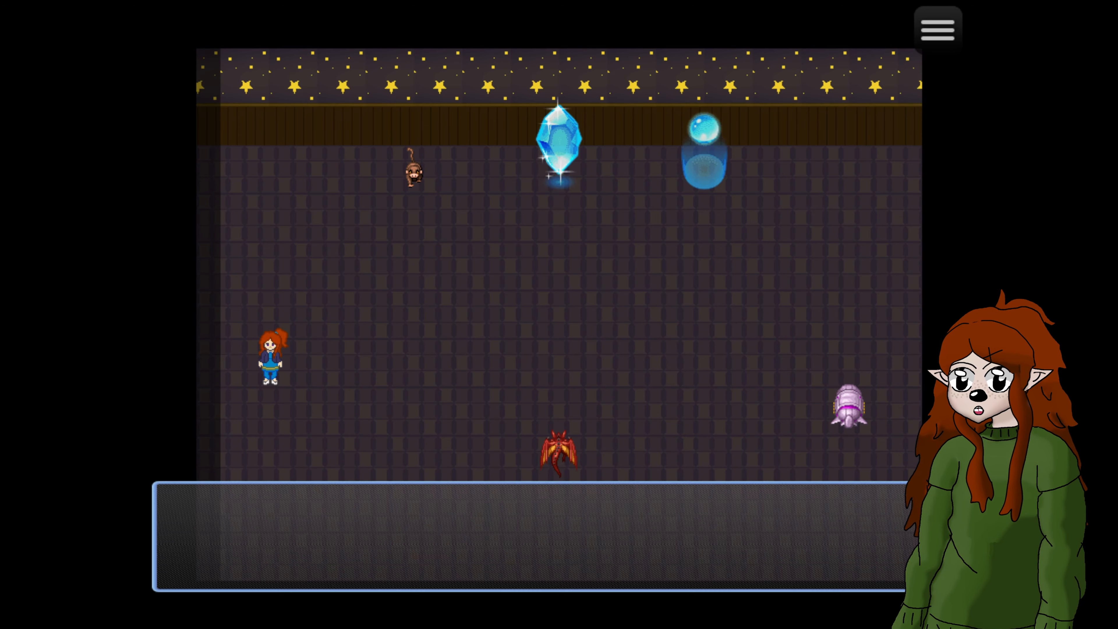
pyautogui.press('Return')
pyautogui.press('Return')
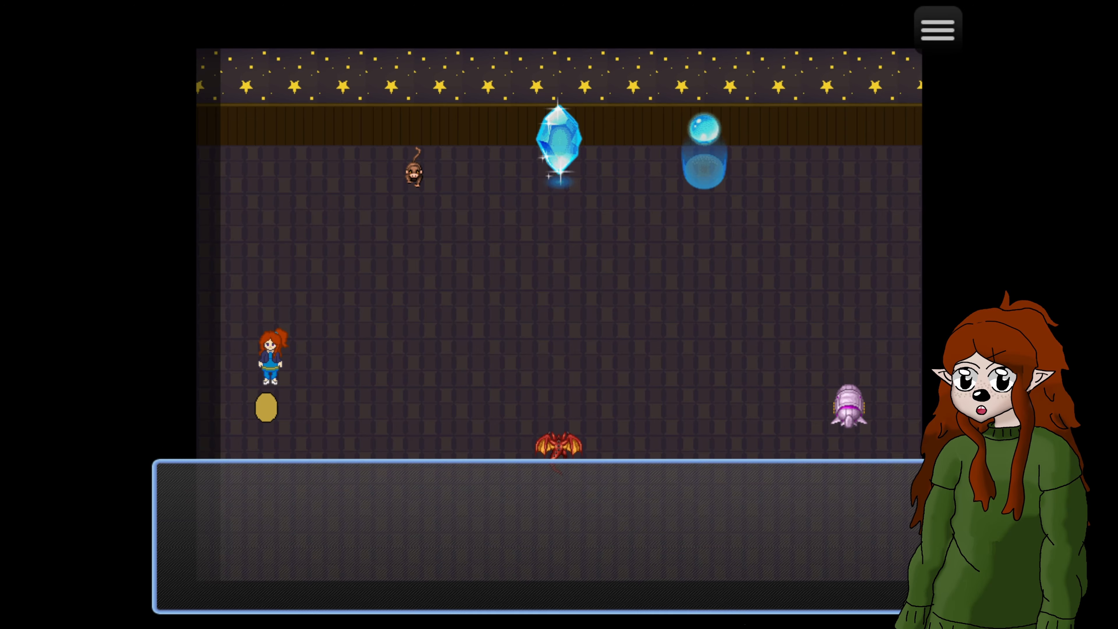
# - Check the character's HP in the main menu and return to the map
pyautogui.press('Escape')
pyautogui.press('Return')
pyautogui.press('Escape')
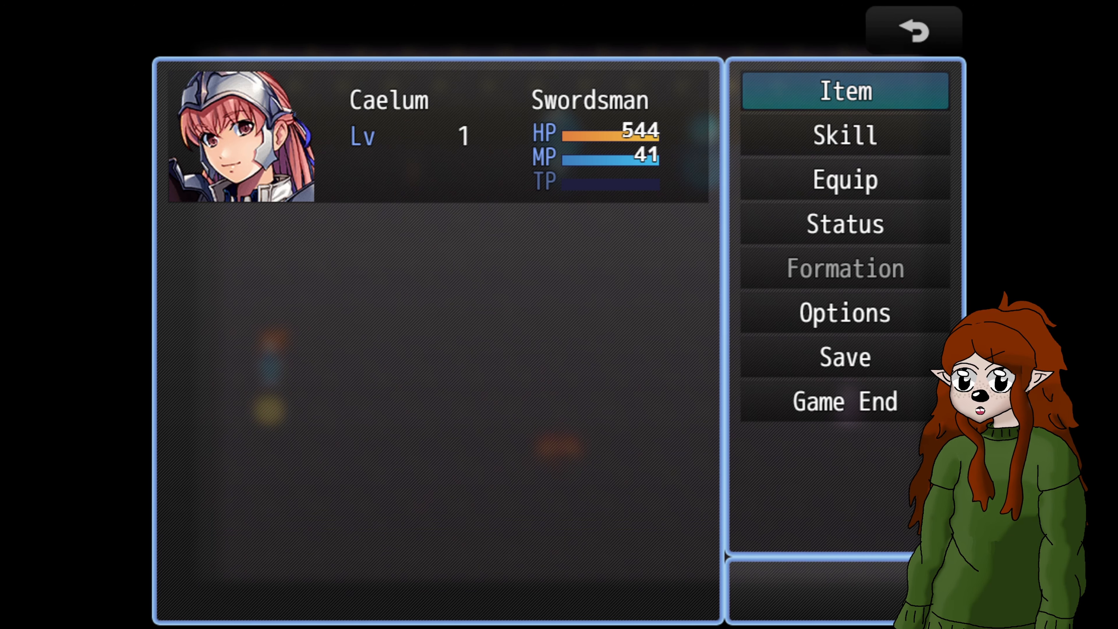
pyautogui.press('Escape')
# - Walk back to the monkey and agree to spend the gold bars
pyautogui.press('Right')
pyautogui.press('Right')
pyautogui.press('Up')
pyautogui.press('Up')
pyautogui.press('Up')
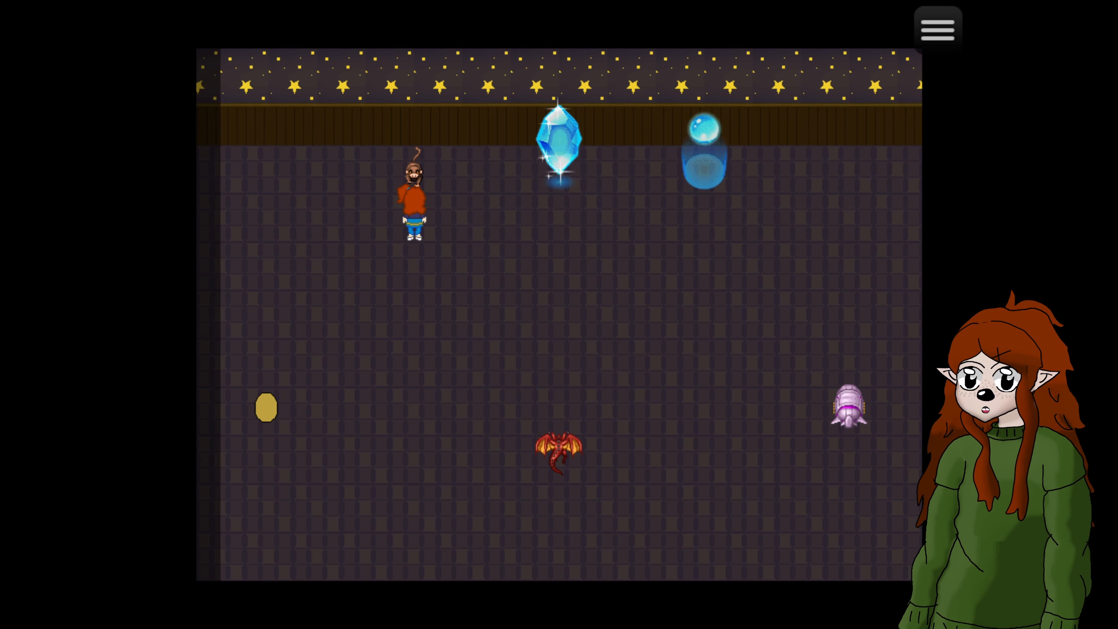
pyautogui.press('Return')
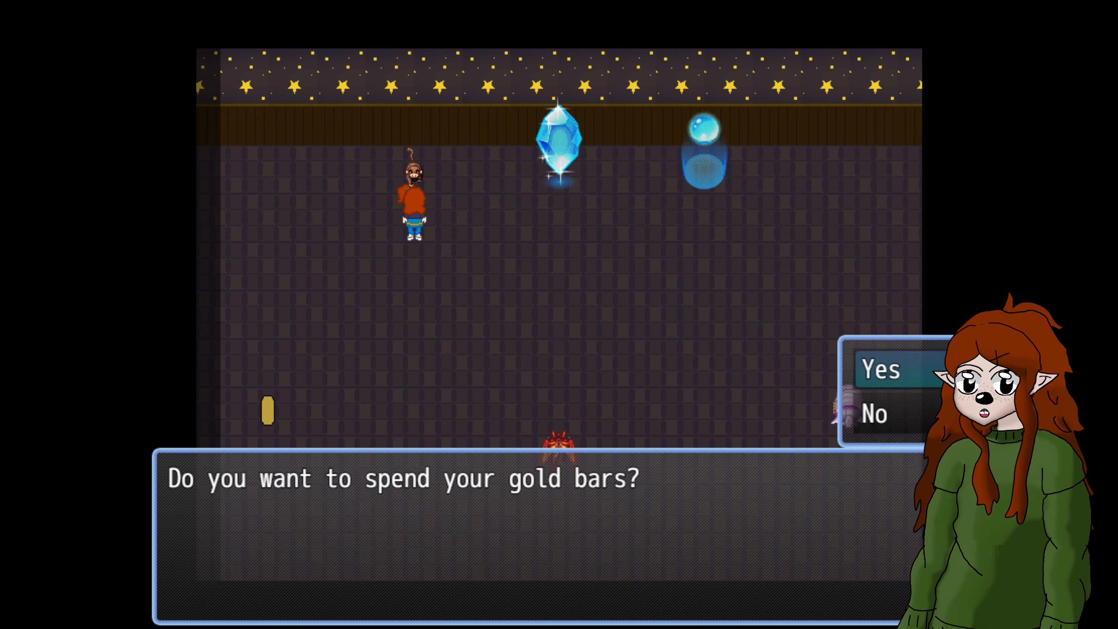
pyautogui.press('Return')
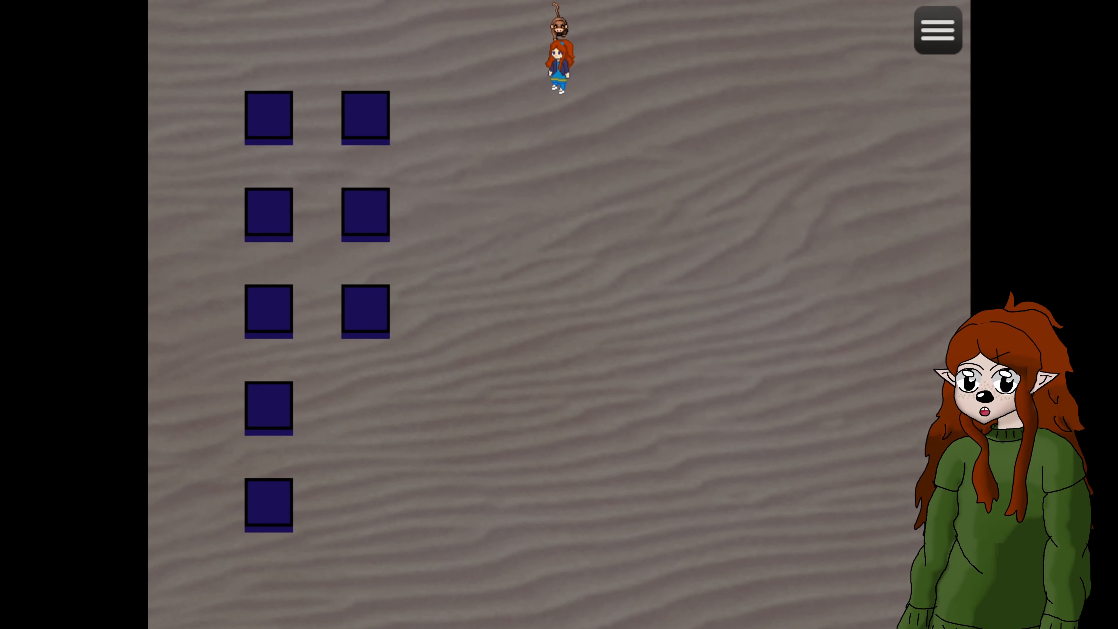
# - Walk to the top blue square of the first column and decline spending 1 gold bar on health
pyautogui.press('Down')
pyautogui.press('Left')
pyautogui.press('Left')
pyautogui.press('Left')
pyautogui.press('Left')
pyautogui.press('Left')
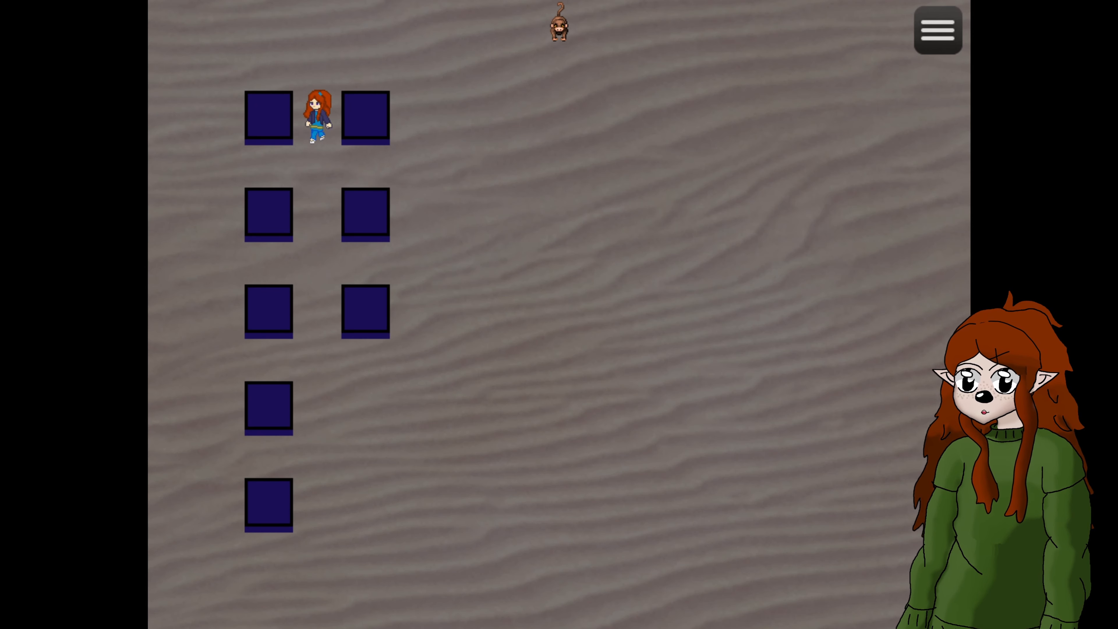
pyautogui.press('Down')
pyautogui.press('Down')
pyautogui.press('Down')
pyautogui.press('Left')
pyautogui.press('Left')
pyautogui.press('Up')
pyautogui.press('Up')
pyautogui.press('Up')
pyautogui.press('Right')
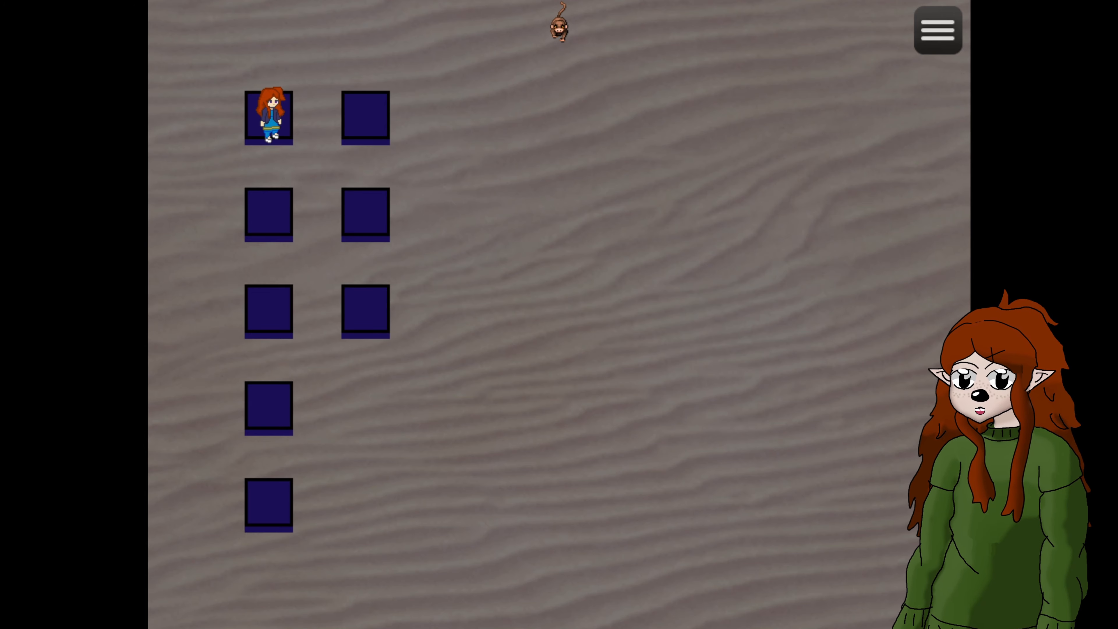
pyautogui.press('Up')
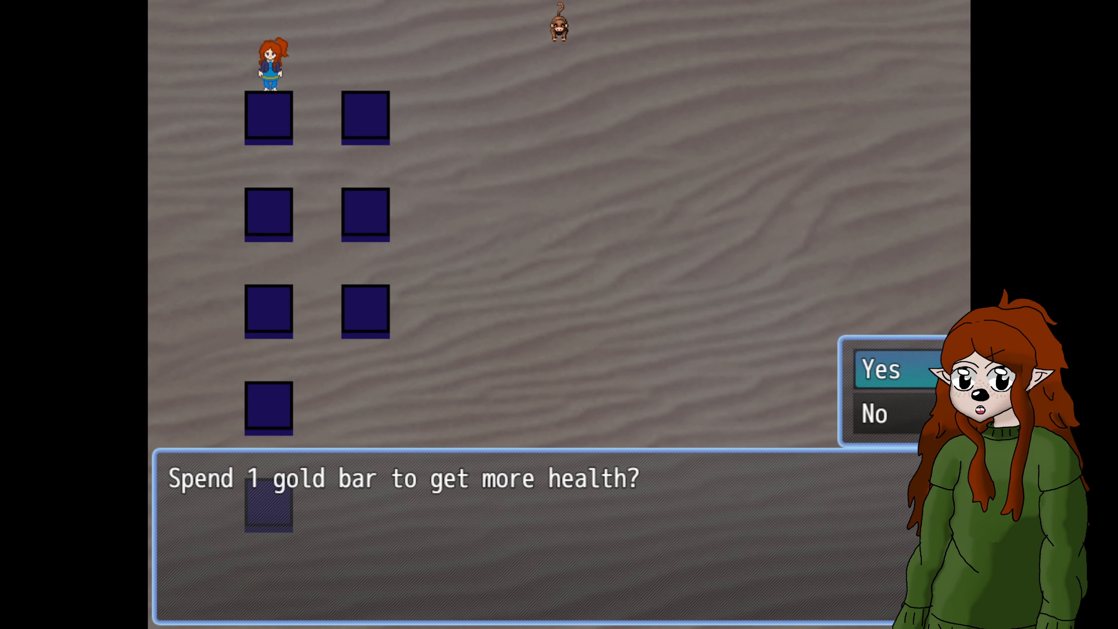
pyautogui.press('Down')
pyautogui.press('Return')
# - Spend 1 gold bar on more health, comparing the character's HP in the main menu before and after
pyautogui.press('Escape')
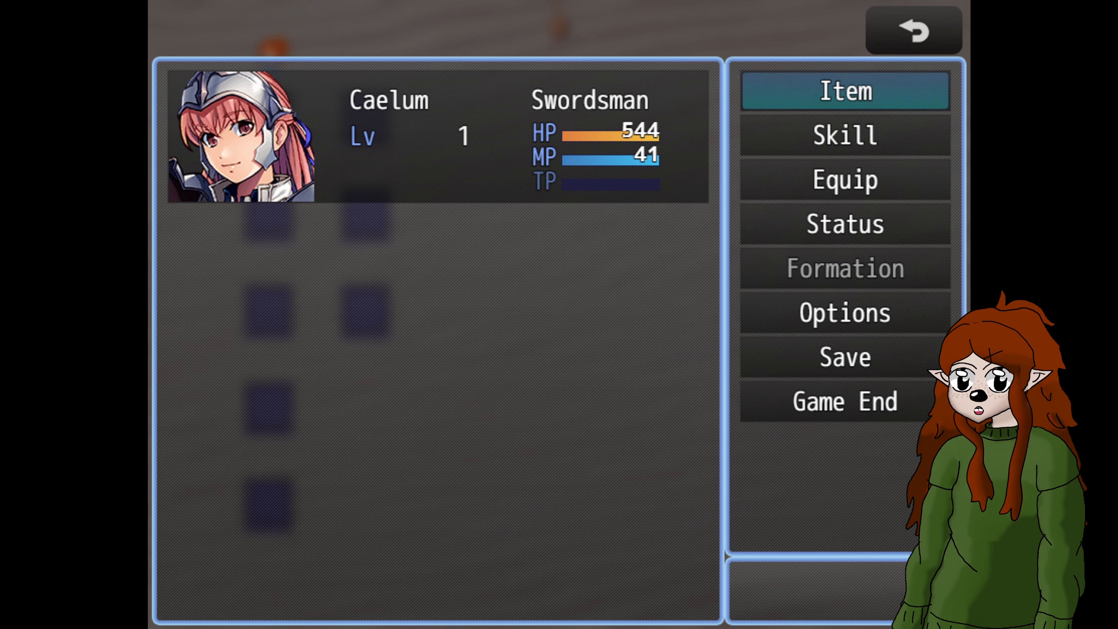
pyautogui.press('Escape')
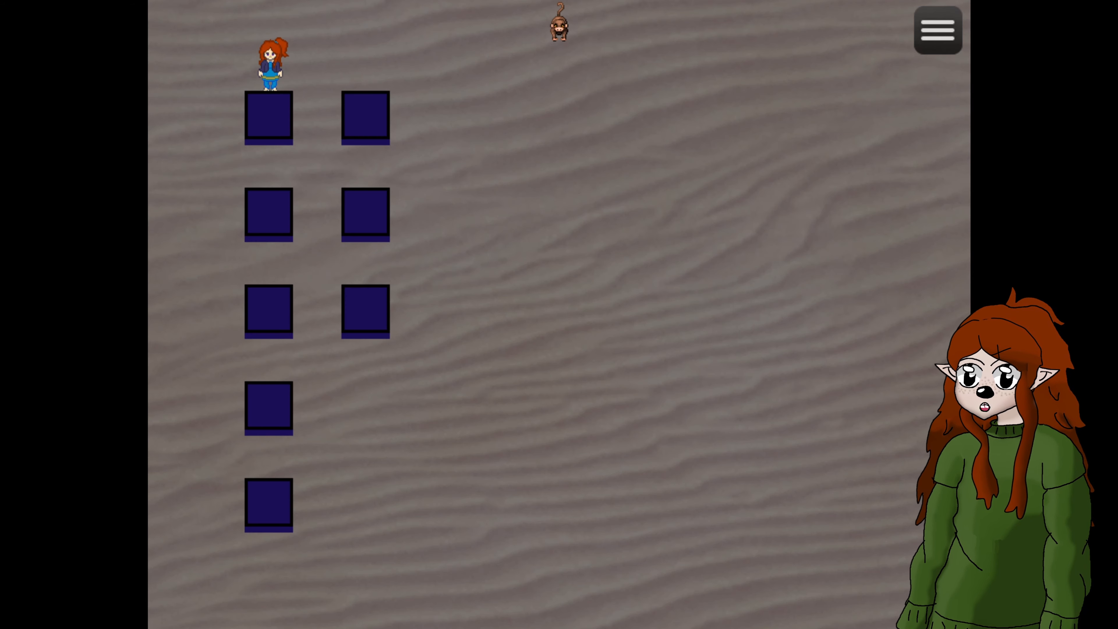
pyautogui.press('Return')
pyautogui.press('Return')
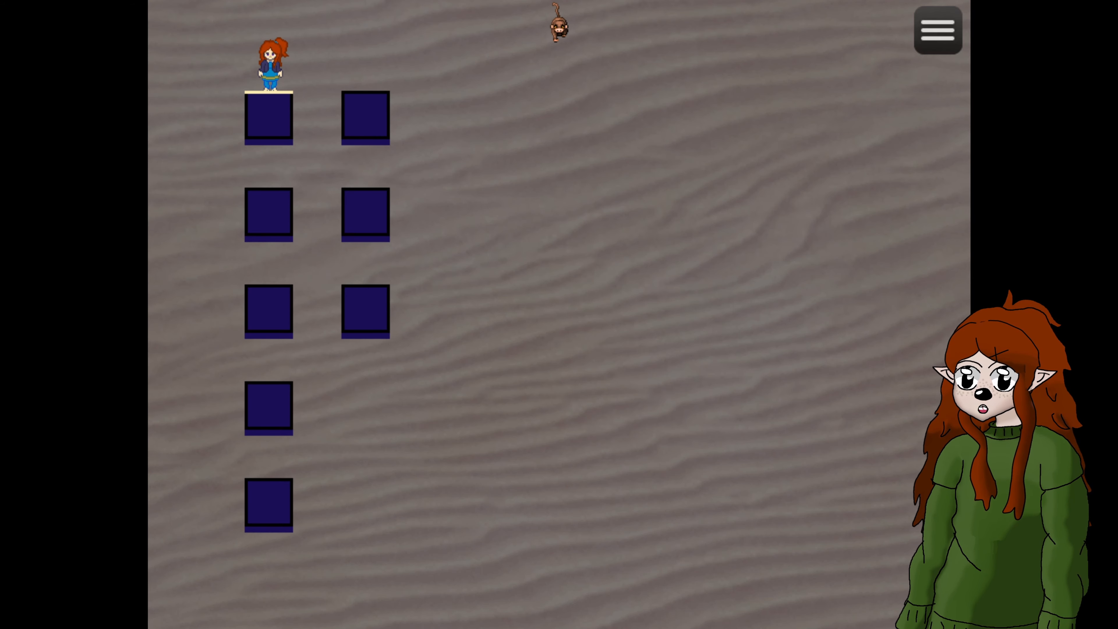
pyautogui.press('Escape')
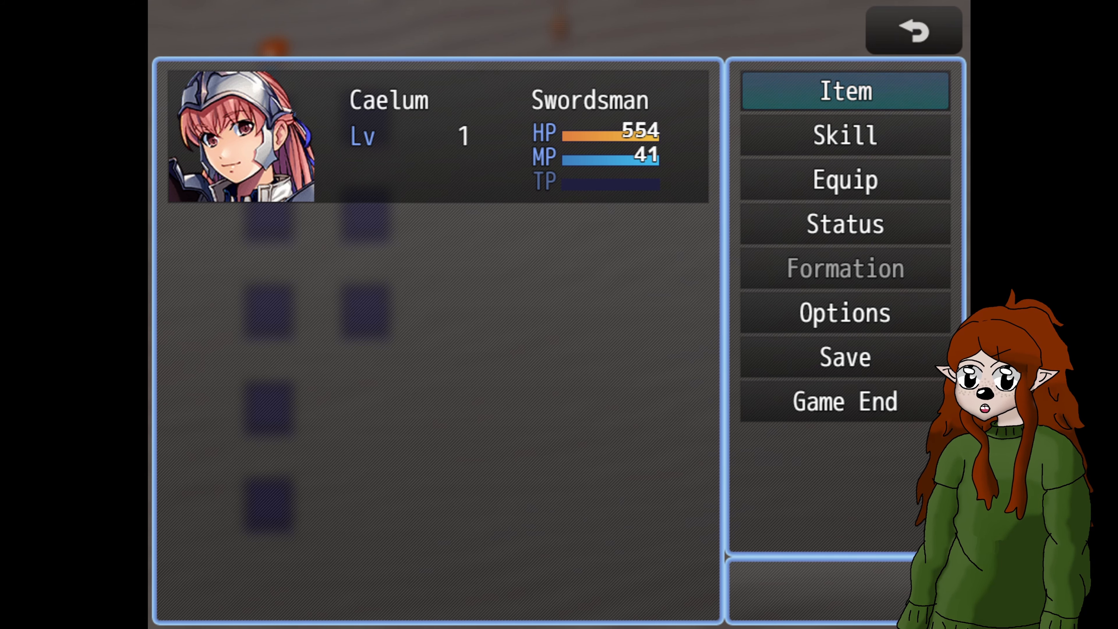
pyautogui.press('Escape')
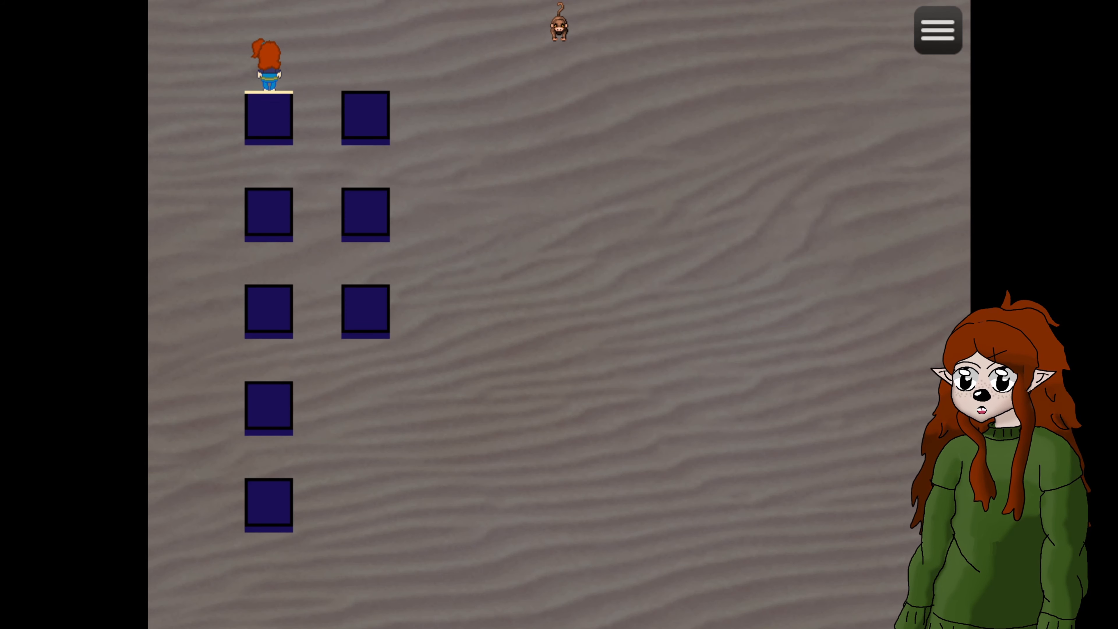
# - Spend 2 gold bars on the second health upgrade and check the character's HP in the main menu
pyautogui.press('Return')
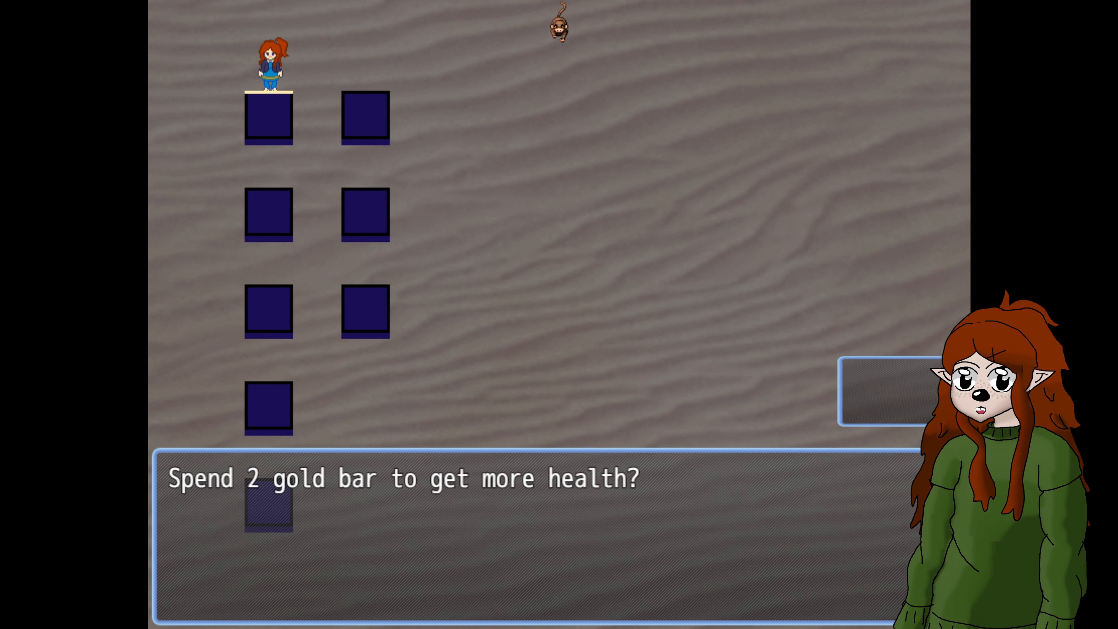
pyautogui.press('Return')
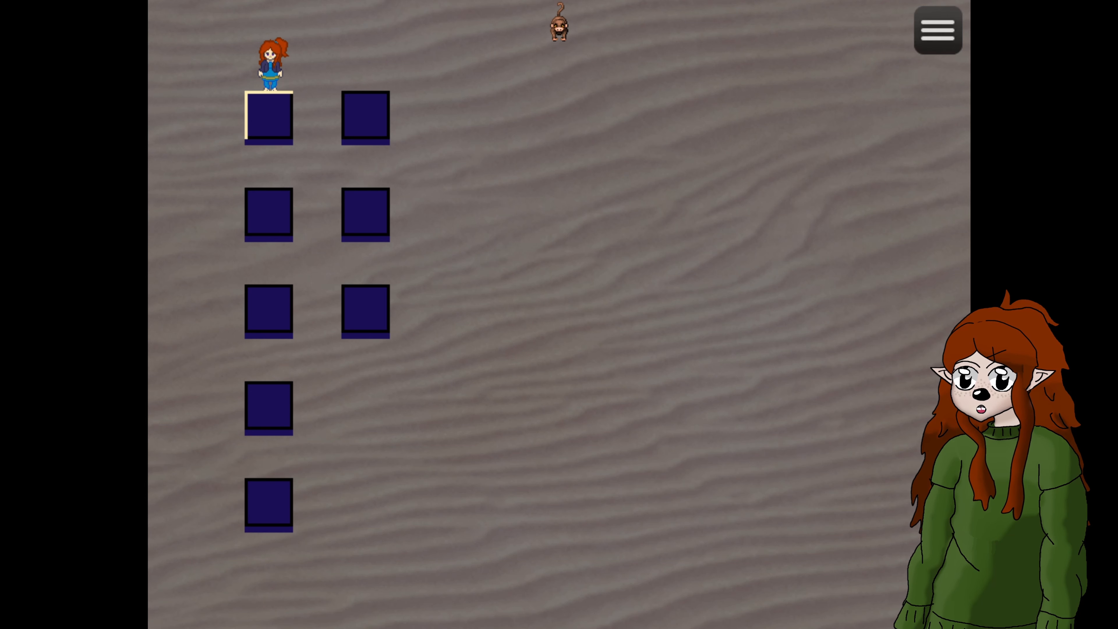
pyautogui.press('Escape')
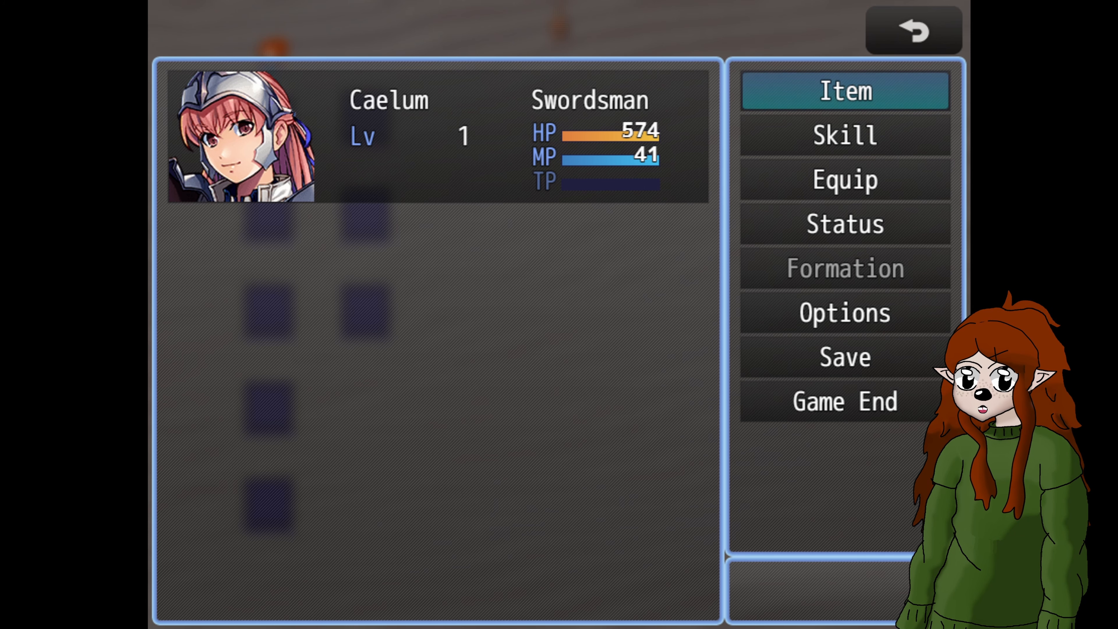
pyautogui.press('Escape')
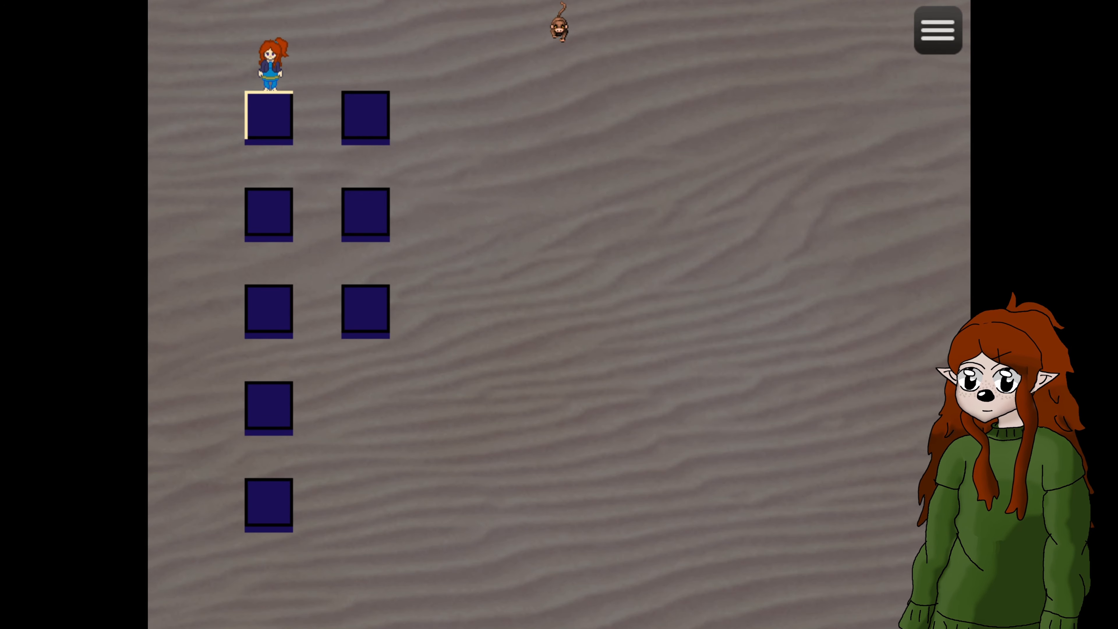
# - Decline the health upgrade costing 3 gold bars and check the remaining bars in the item inventory
pyautogui.press('Return')
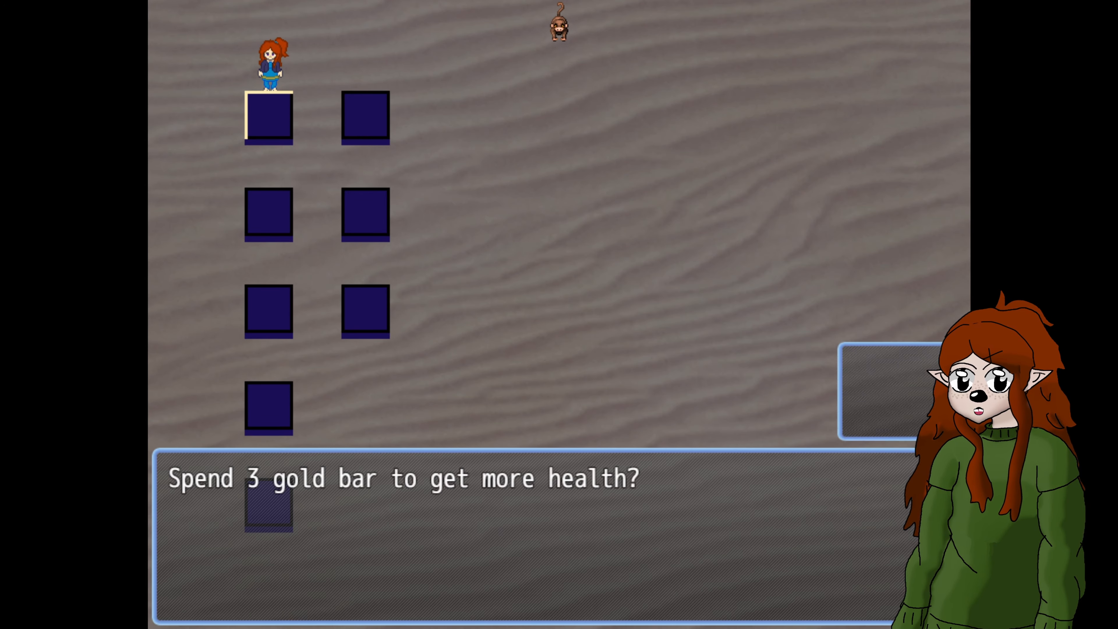
pyautogui.press('Down')
pyautogui.press('Return')
pyautogui.press('Escape')
pyautogui.press('Return')
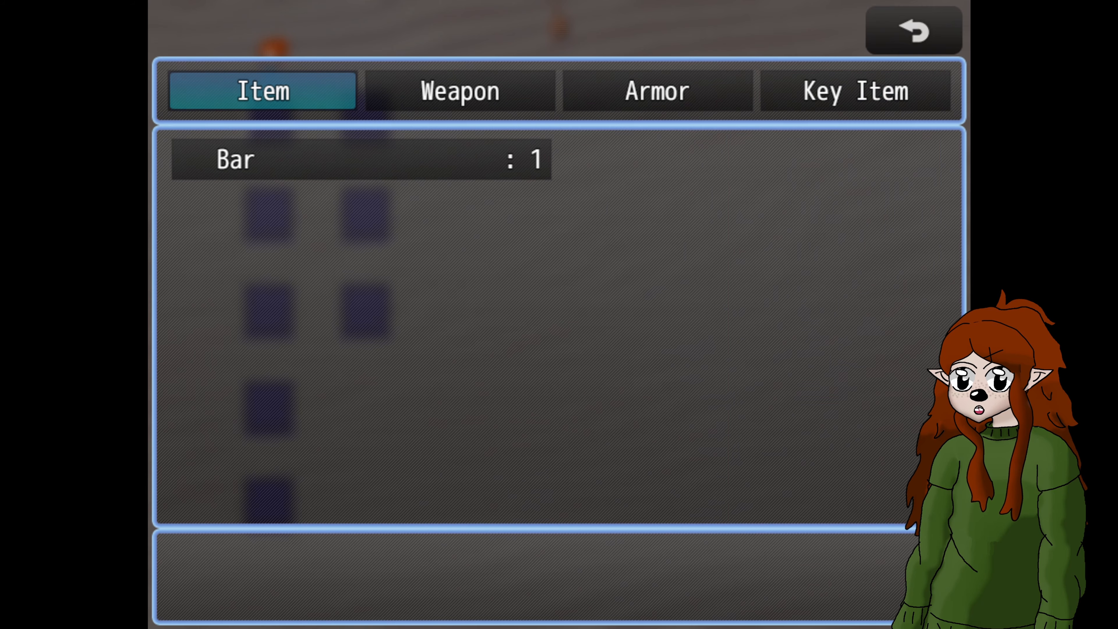
pyautogui.press('Escape')
pyautogui.press('Escape')
# - Try to buy the health upgrade costing 3 gold bars
pyautogui.press('Return')
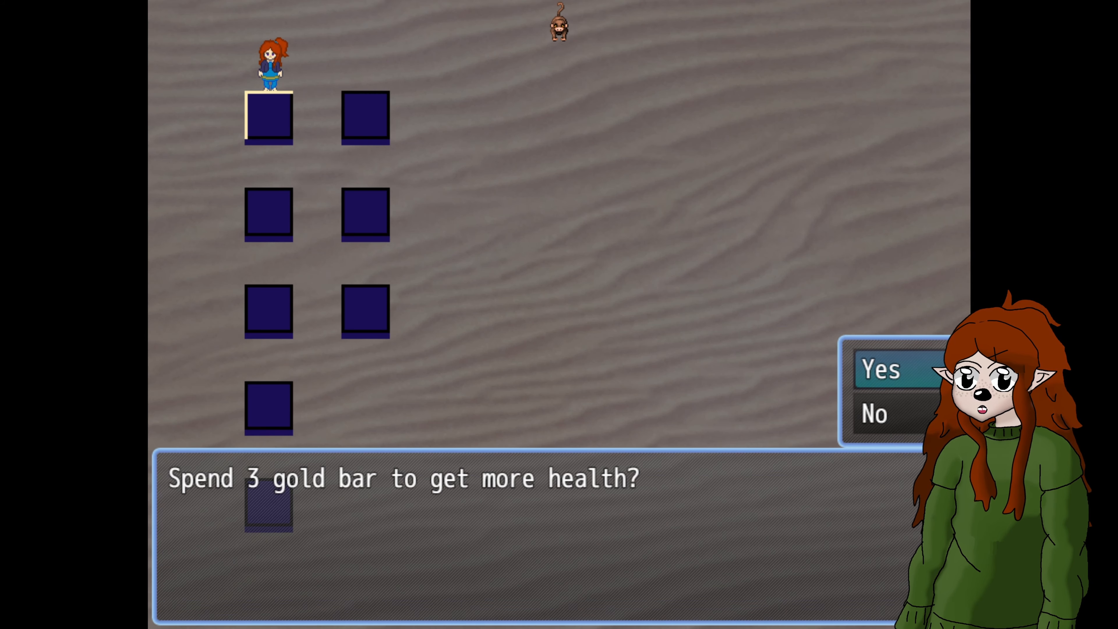
pyautogui.press('Return')
pyautogui.press('Return')
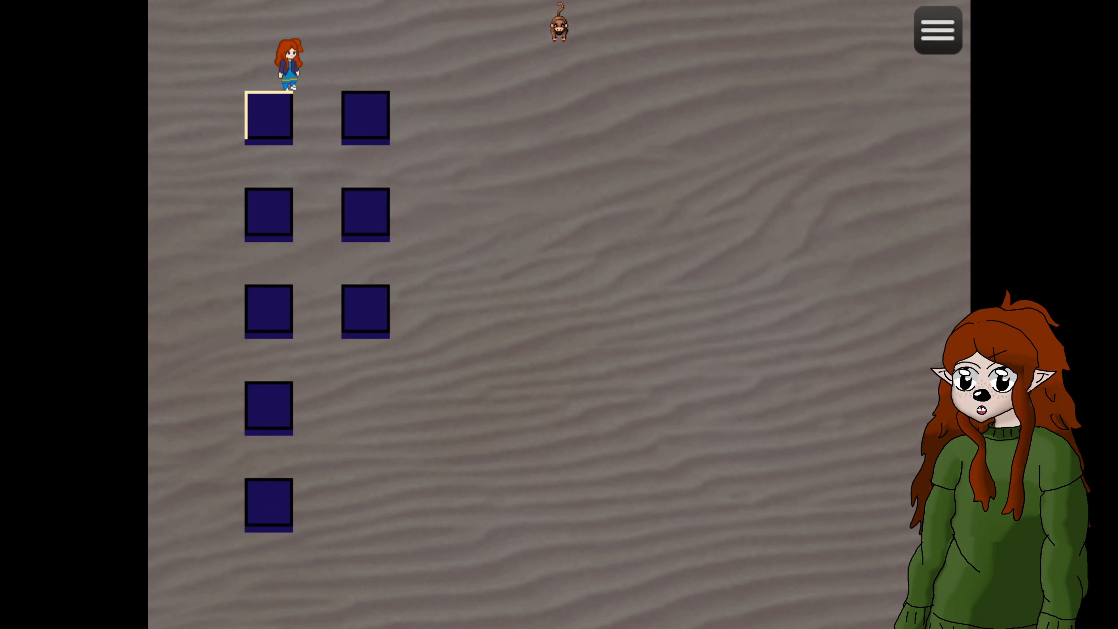
# - Return to the monkey and confirm being all done to leave the skill tree
pyautogui.press('Right')
pyautogui.press('Up')
pyautogui.press('Return')
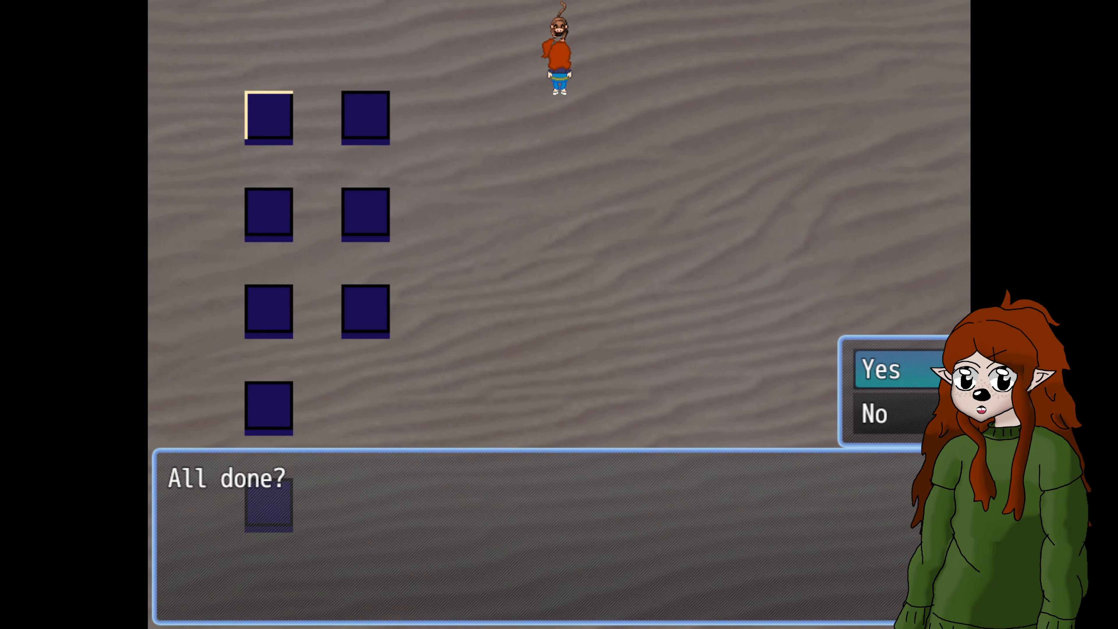
pyautogui.press('Return')
# - Walk back and forth over the spinning coin to earn a gold bar and dismiss its messages
pyautogui.press('Left')
pyautogui.press('Down')
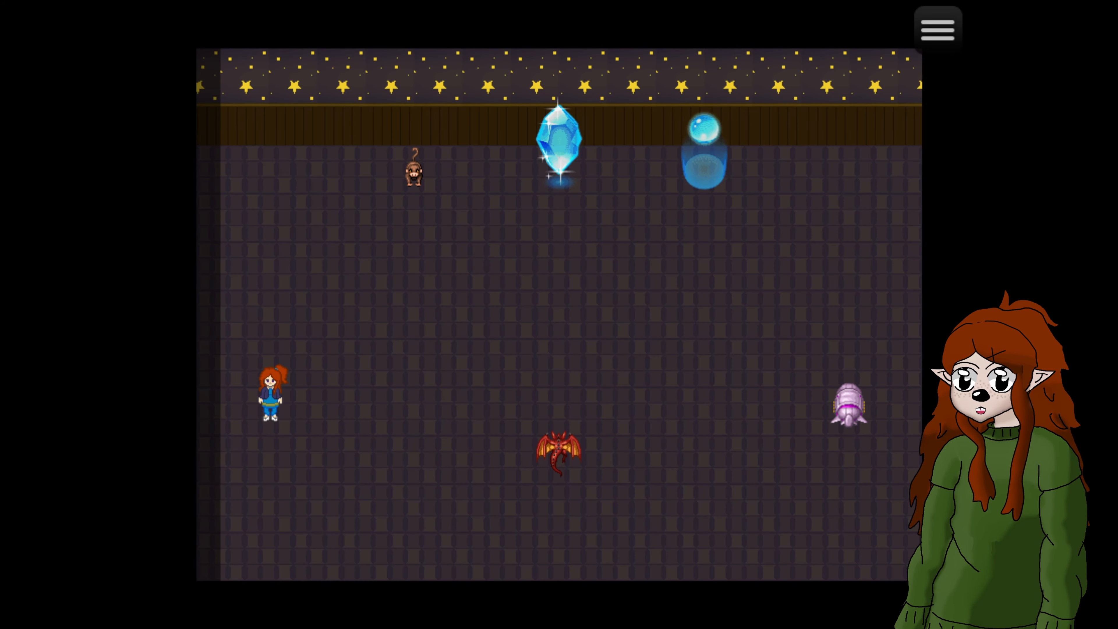
pyautogui.press('Up')
pyautogui.press('Down')
pyautogui.press('Up')
pyautogui.press('Down')
pyautogui.press('Return')
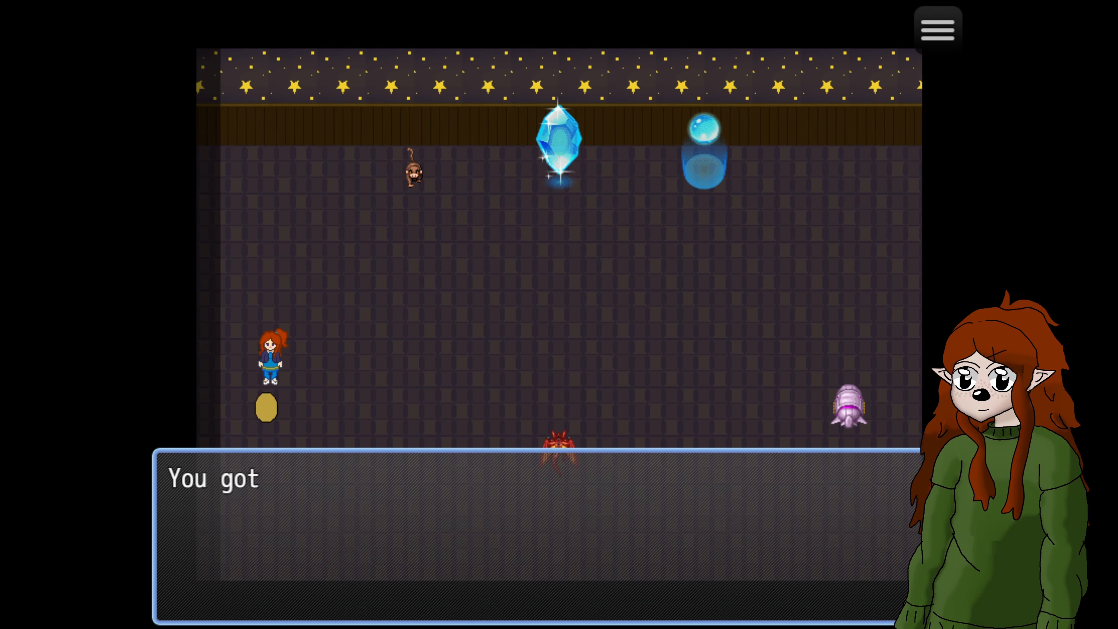
pyautogui.press('Return')
pyautogui.press('Return')
# - Collect the respawning coin repeatedly until a second gold bar is awarded and dismiss its messages
pyautogui.press('Down')
pyautogui.press('Up')
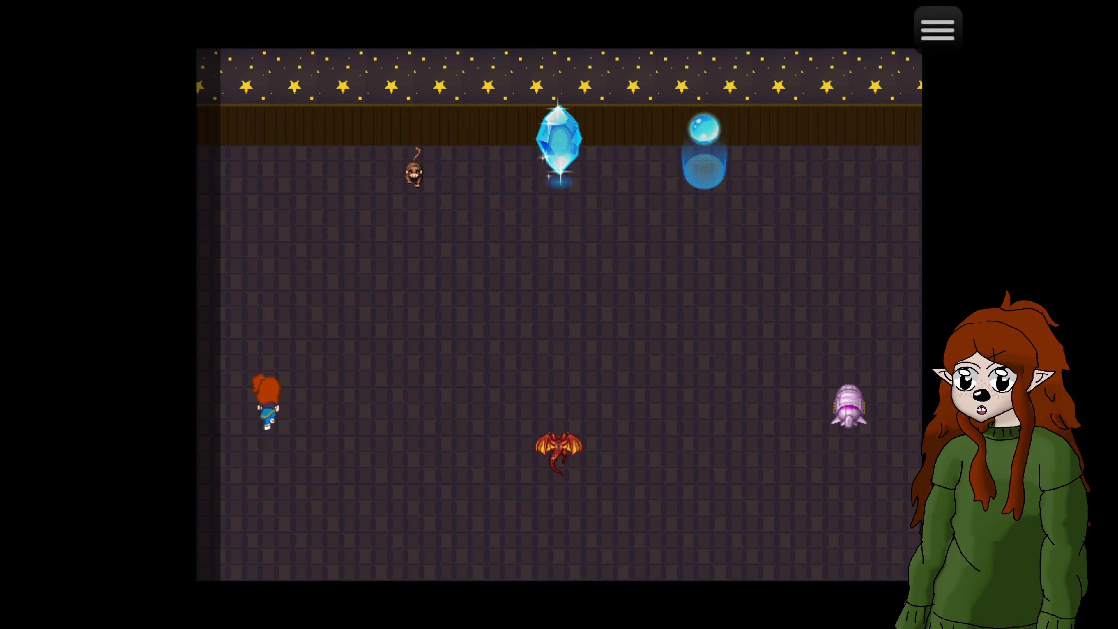
pyautogui.press('Down')
pyautogui.press('Up')
pyautogui.press('Down')
pyautogui.press('Return')
pyautogui.press('Return')
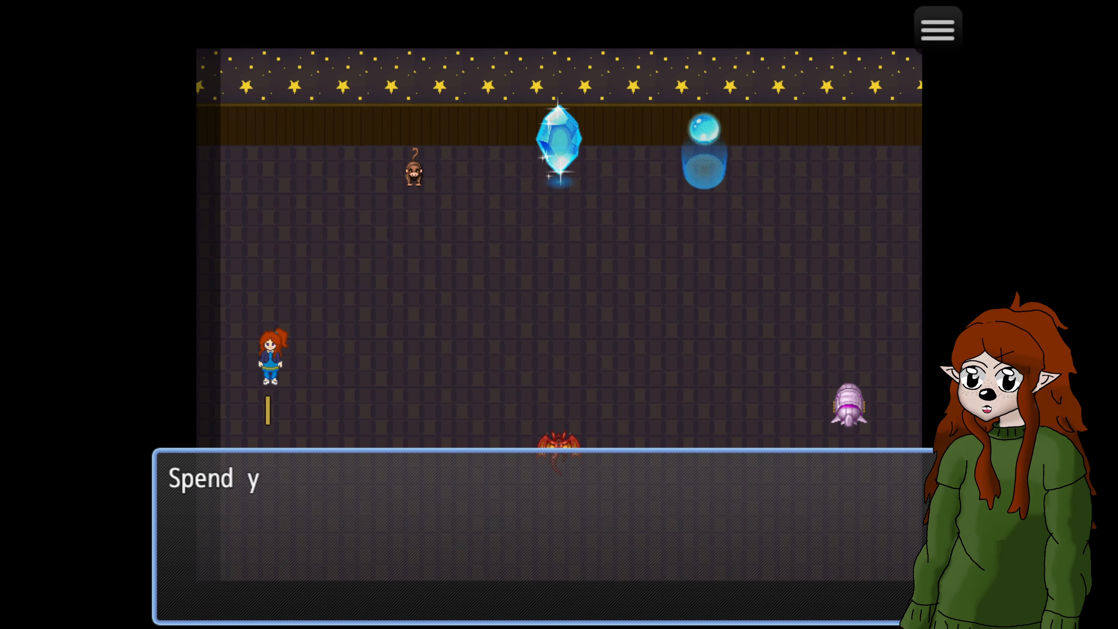
pyautogui.press('Return')
# - Earn a third gold bar from the coin spot and check the bar supply in the item inventory
pyautogui.press('Down')
pyautogui.press('Up')
pyautogui.press('Down')
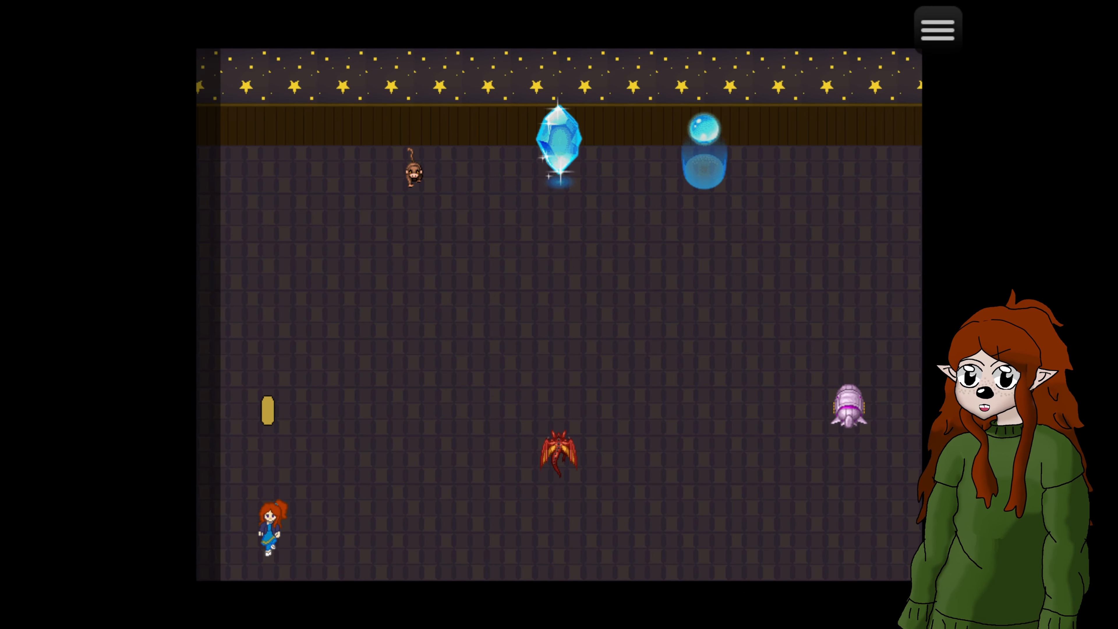
pyautogui.press('Up')
pyautogui.press('Down')
pyautogui.press('Return')
pyautogui.press('Return')
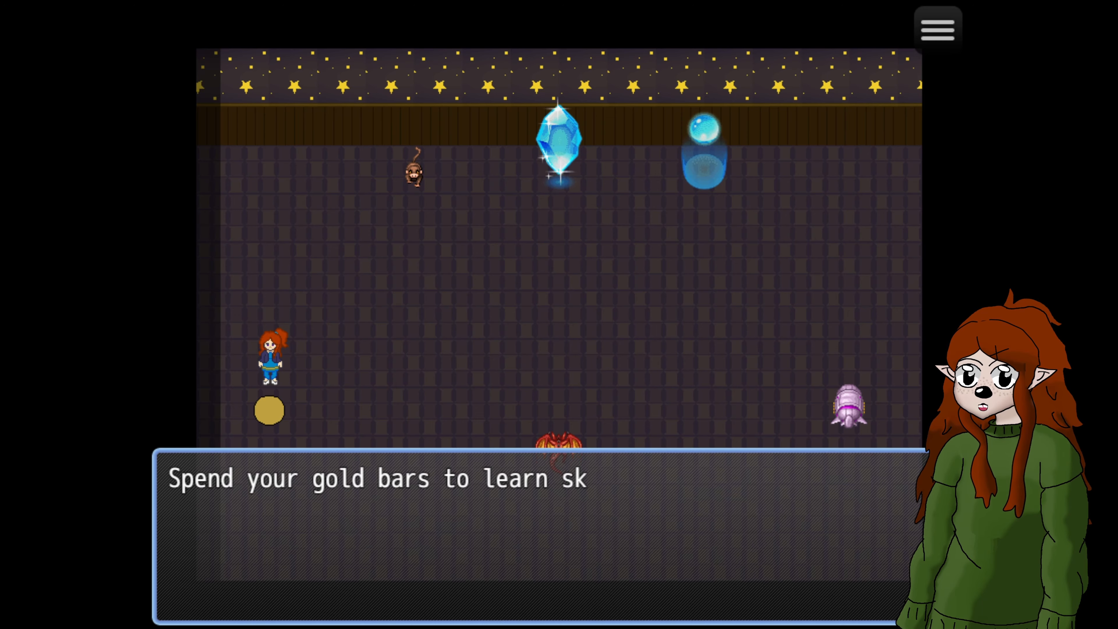
pyautogui.press('Return')
pyautogui.press('Escape')
pyautogui.press('Return')
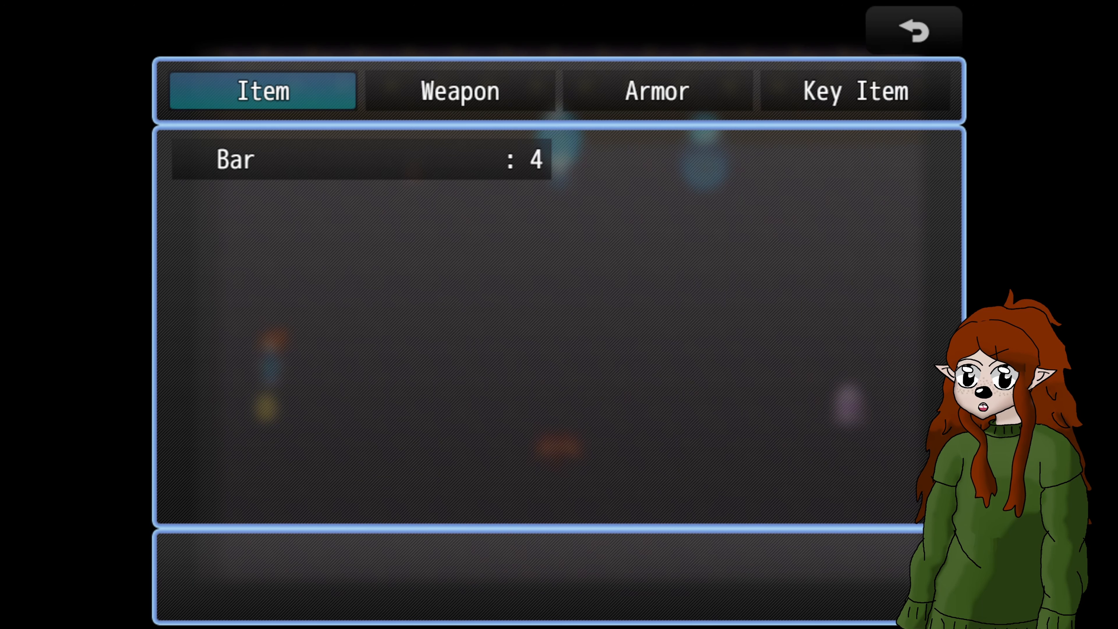
pyautogui.press('Escape')
pyautogui.press('Escape')
# - Cross the room, pick up a single coin, and check the coins and bars in the item inventory
pyautogui.press('Right')
pyautogui.press('Right')
pyautogui.press('Up')
pyautogui.press('Up')
pyautogui.press('Up')
pyautogui.press('Right')
pyautogui.press('Up')
pyautogui.press('Down')
pyautogui.press('Down')
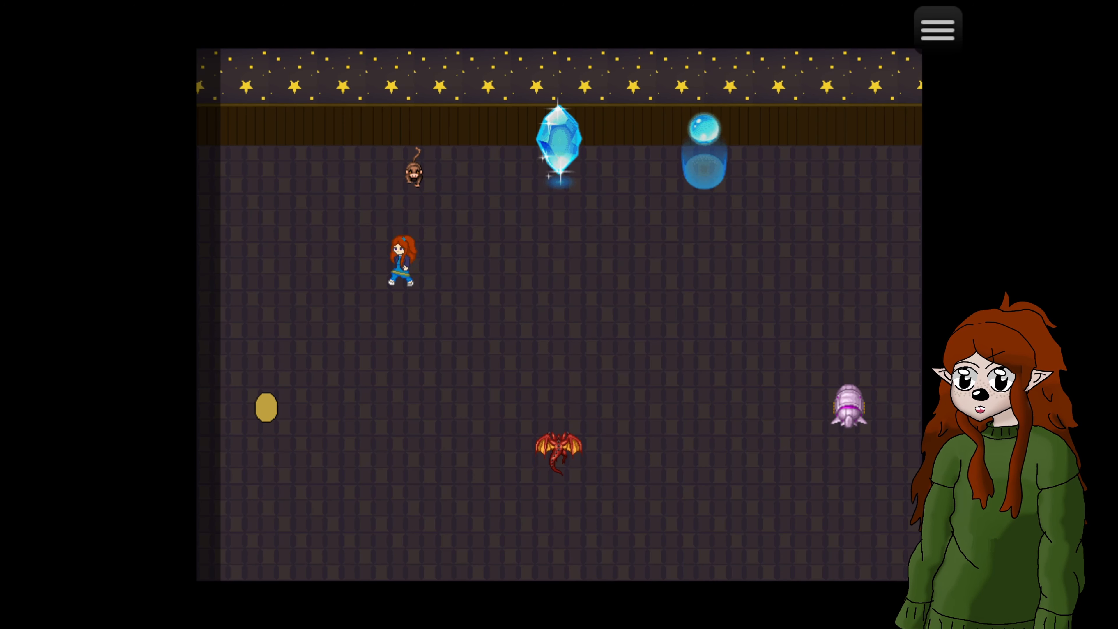
pyautogui.press('Left')
pyautogui.press('Left')
pyautogui.press('Left')
pyautogui.press('Left')
pyautogui.press('Down')
pyautogui.press('Down')
pyautogui.press('Right')
pyautogui.press('Right')
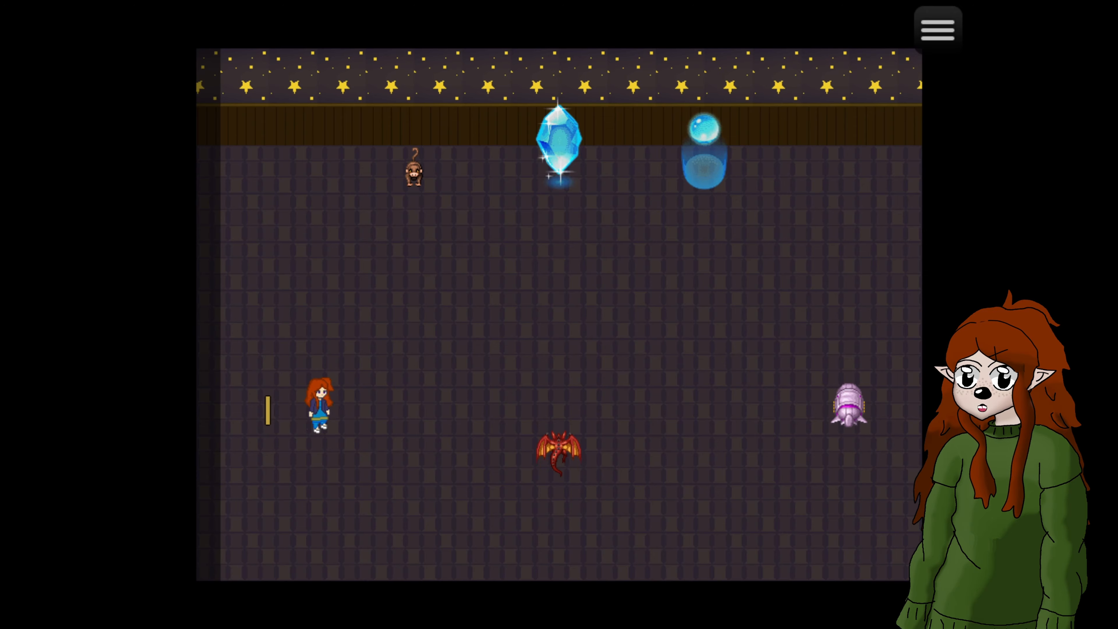
pyautogui.press('Escape')
pyautogui.press('Return')
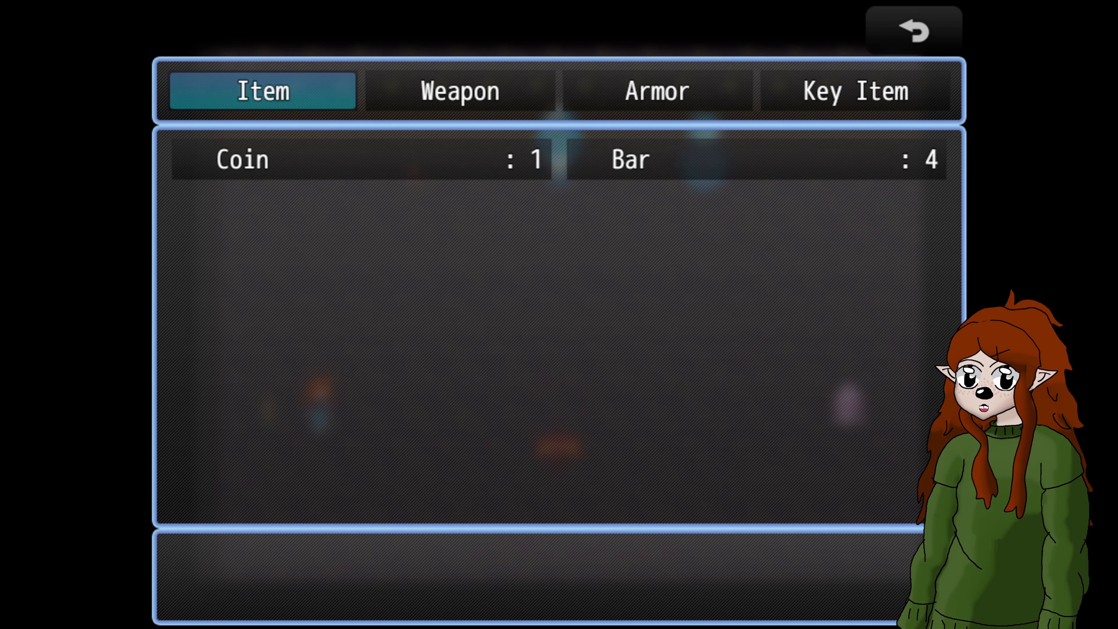
pyautogui.press('Escape')
pyautogui.press('Escape')
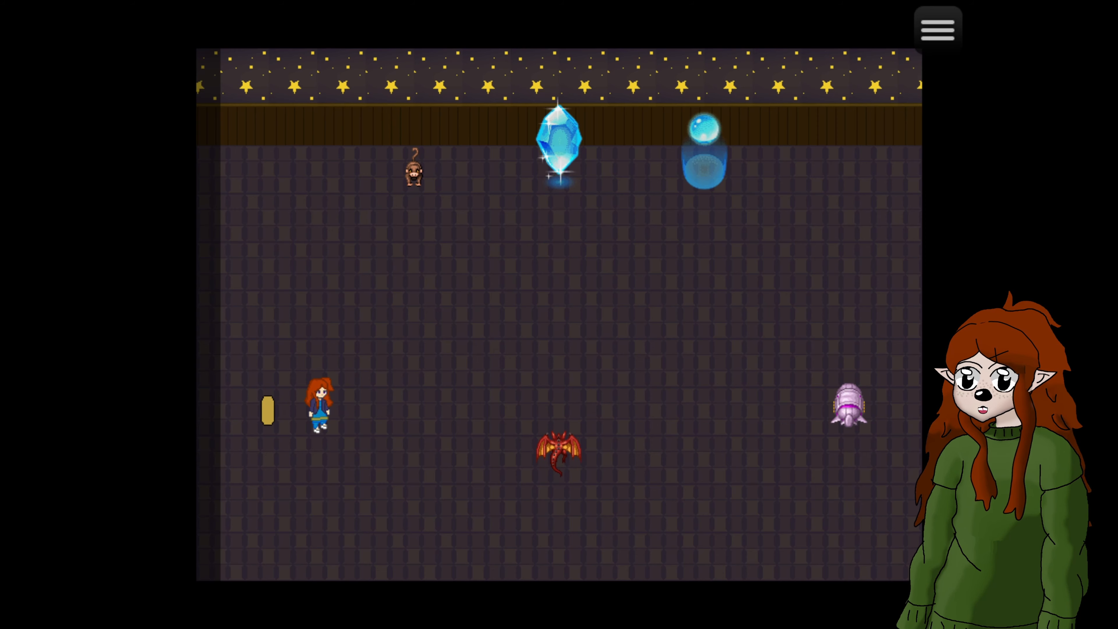
# - Pass through the coin from above and below until enough coins convert into another gold bar
pyautogui.press('Down')
pyautogui.press('Down')
pyautogui.press('Down')
pyautogui.press('Left')
pyautogui.press('Up')
pyautogui.press('Up')
pyautogui.press('Up')
pyautogui.press('Up')
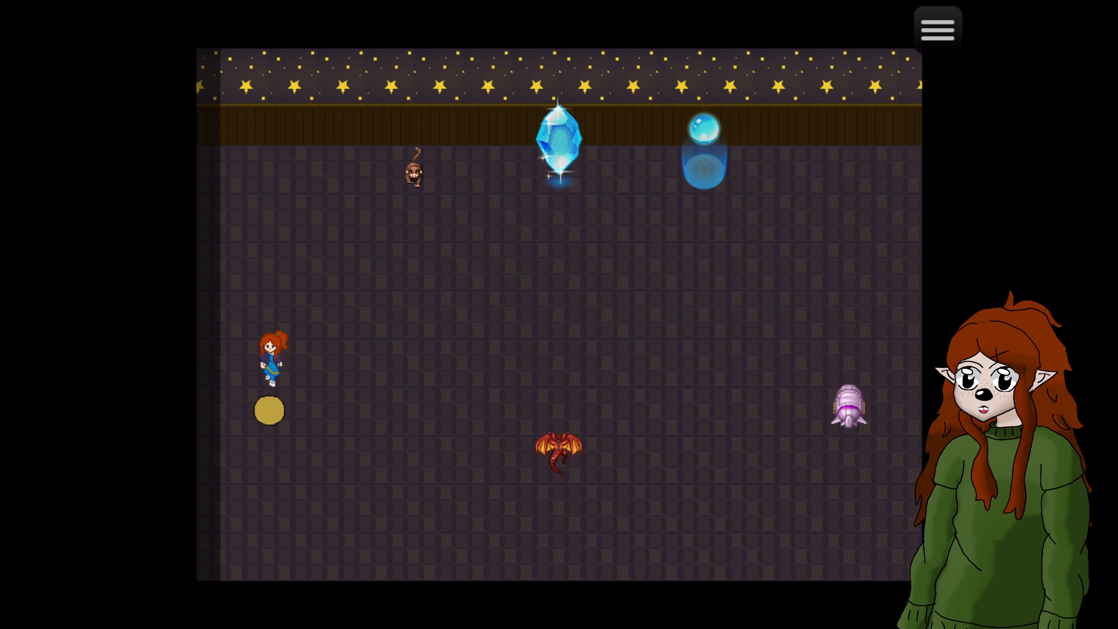
pyautogui.press('Down')
pyautogui.press('Down')
pyautogui.press('Down')
pyautogui.press('Up')
pyautogui.press('Up')
pyautogui.press('Up')
pyautogui.press('Up')
pyautogui.press('Left')
pyautogui.press('Down')
pyautogui.press('Down')
pyautogui.press('Down')
pyautogui.press('Right')
pyautogui.press('Up')
pyautogui.press('Return')
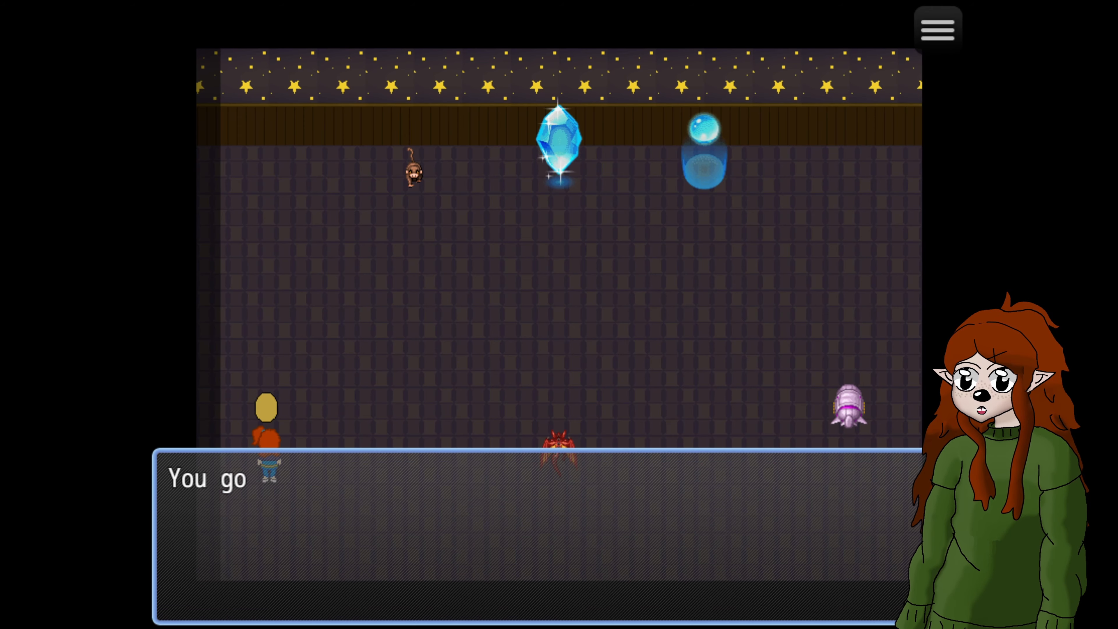
pyautogui.press('Return')
pyautogui.press('Return')
# - Keep crossing the coin's tile to gain one more gold bar and dismiss its messages
pyautogui.press('Up')
pyautogui.press('Up')
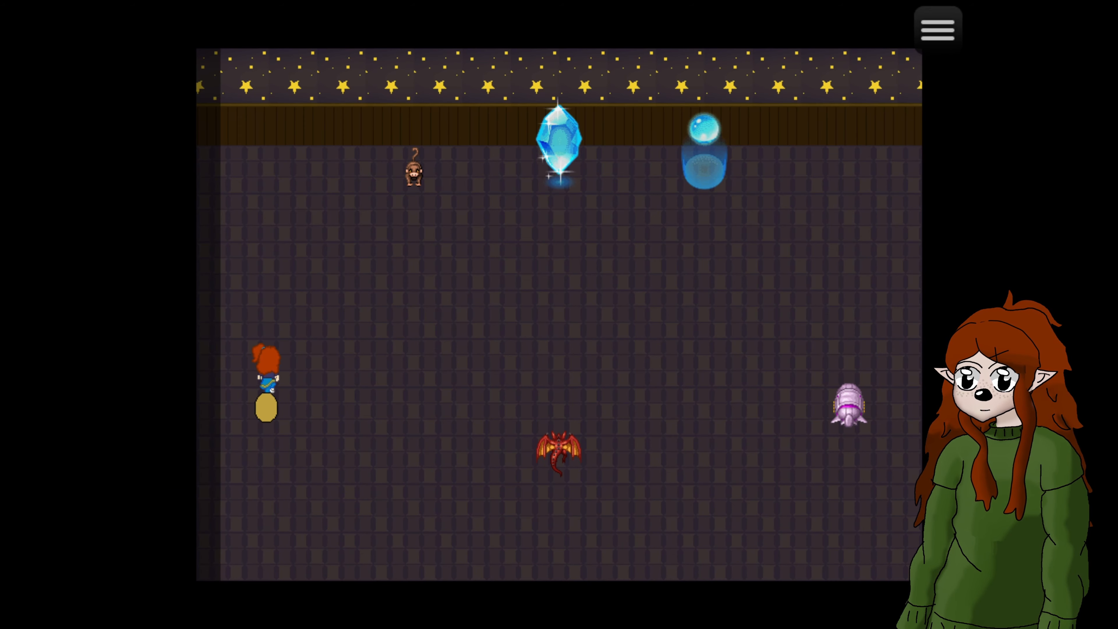
pyautogui.press('Down')
pyautogui.press('Down')
pyautogui.press('Return')
pyautogui.press('Return')
pyautogui.press('Return')
# - Gather coins for a further gold bar and review the main menu and item inventory
pyautogui.press('Up')
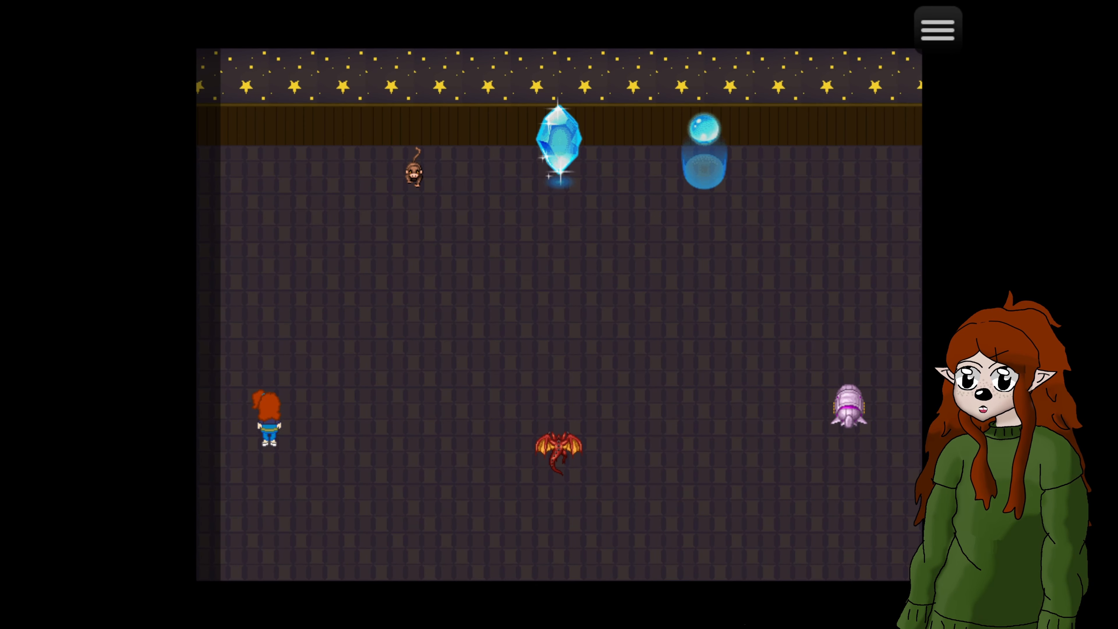
pyautogui.press('Up')
pyautogui.press('Down')
pyautogui.press('Down')
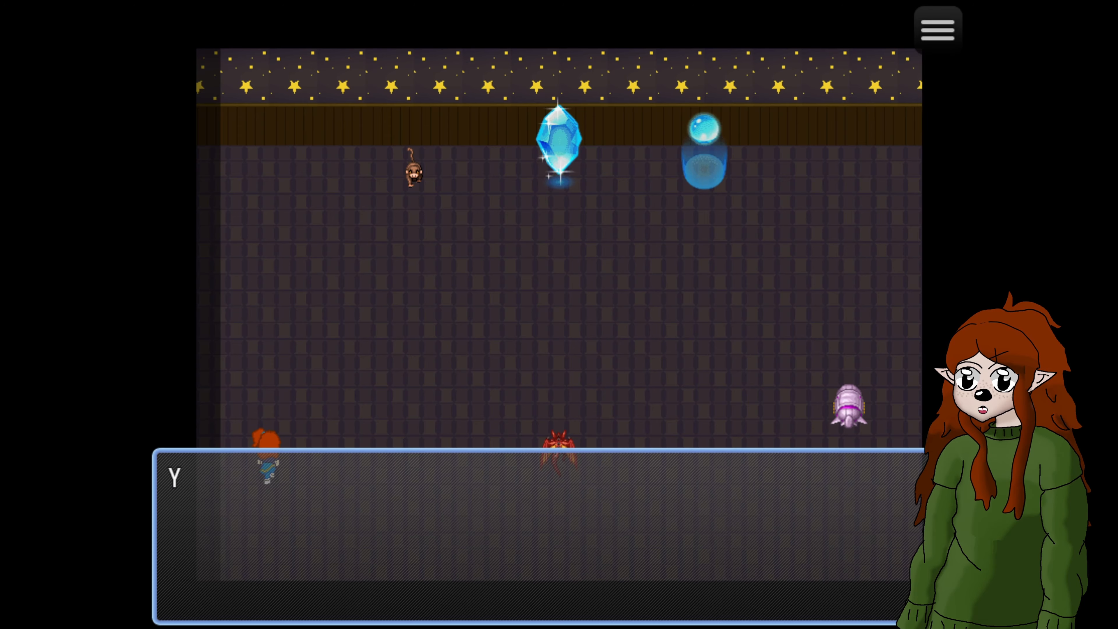
pyautogui.press('Return')
pyautogui.press('Return')
pyautogui.press('Escape')
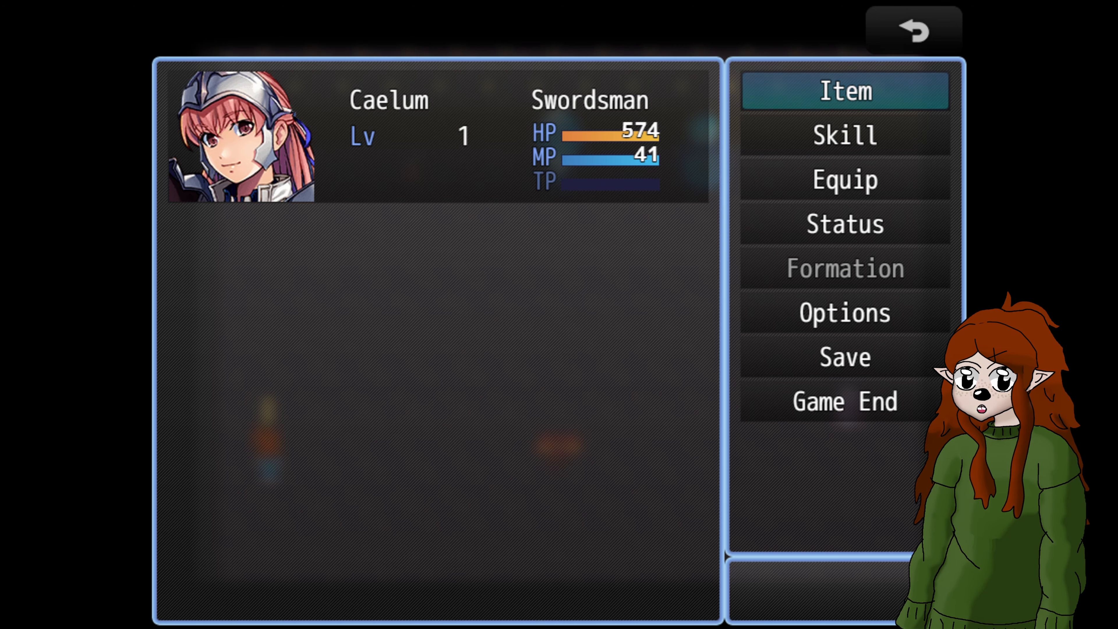
pyautogui.press('Return')
pyautogui.press('Escape')
pyautogui.press('Escape')
# - Talk to the monkey and agree to spend gold bars to enter the skill tree
pyautogui.press('Right')
pyautogui.press('Right')
pyautogui.press('Right')
pyautogui.press('Up')
pyautogui.press('Up')
pyautogui.press('Up')
pyautogui.press('Up')
pyautogui.press('Up')
pyautogui.press('Up')
pyautogui.press('Up')
pyautogui.press('Up')
pyautogui.press('Up')
pyautogui.press('Up')
pyautogui.press('Up')
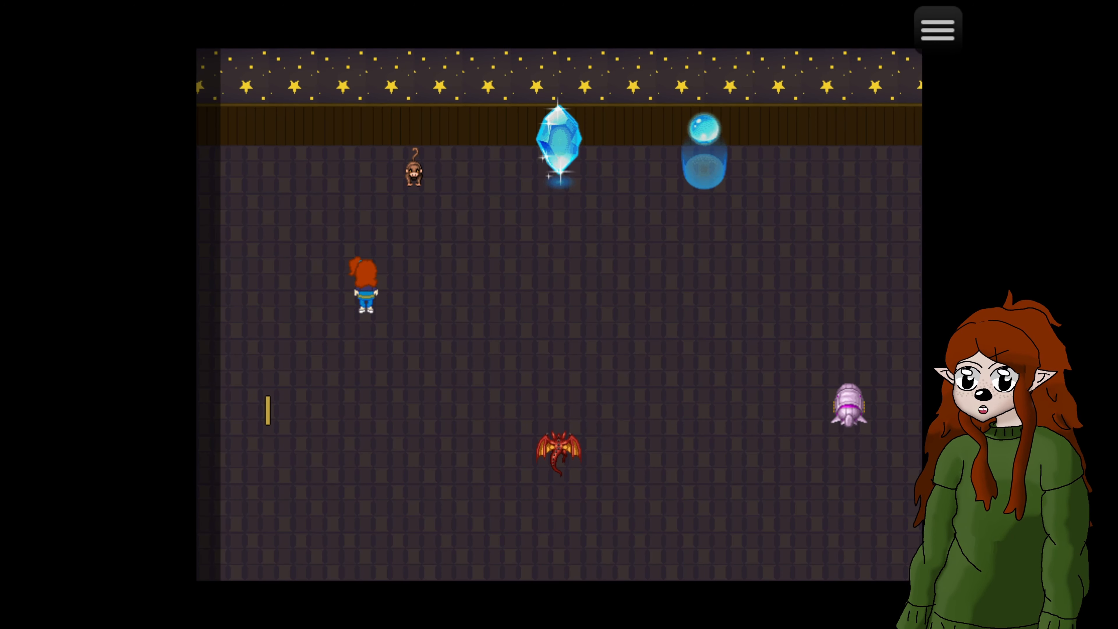
pyautogui.press('Right')
pyautogui.press('Return')
pyautogui.press('Return')
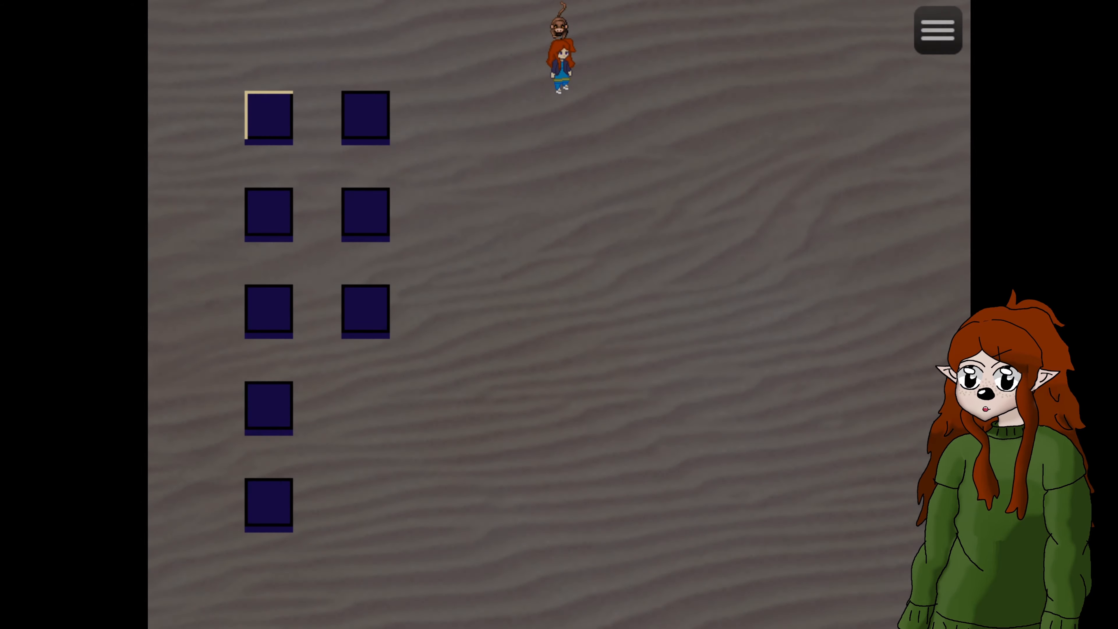
# - Spend 3 gold bars on the health upgrade at the first box in the skill tree
pyautogui.press('Left')
pyautogui.press('Left')
pyautogui.press('Left')
pyautogui.press('Left')
pyautogui.press('Left')
pyautogui.press('Left')
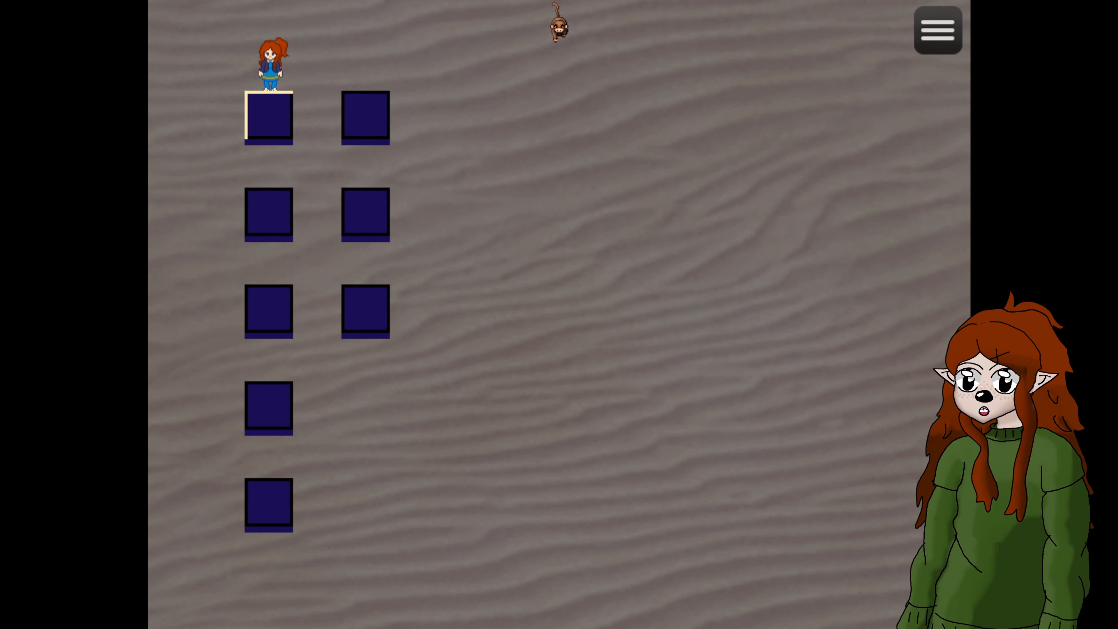
pyautogui.press('Down')
pyautogui.press('Return')
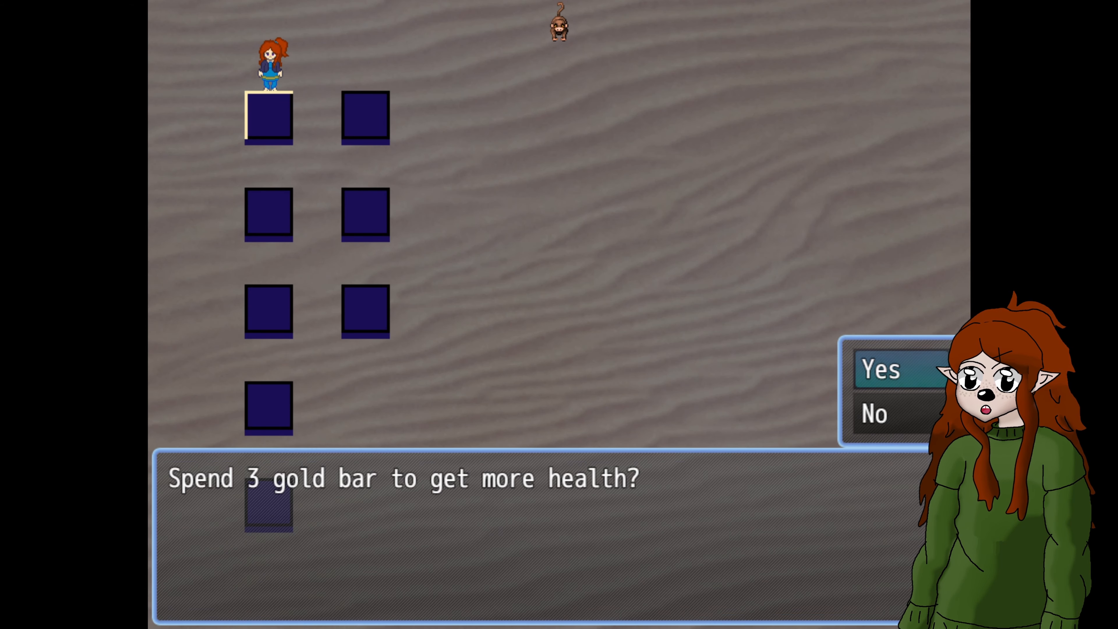
pyautogui.press('Return')
# - Check the character's HP in the main menu and interact again with the completed health box
pyautogui.press('Escape')
pyautogui.press('Escape')
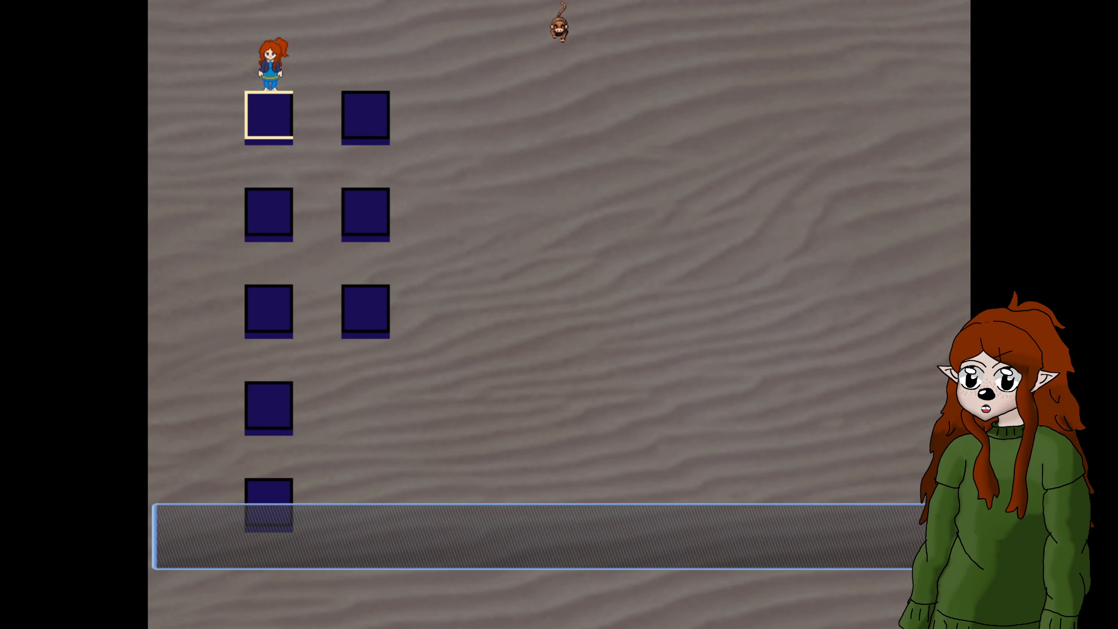
pyautogui.press('Return')
pyautogui.press('Escape')
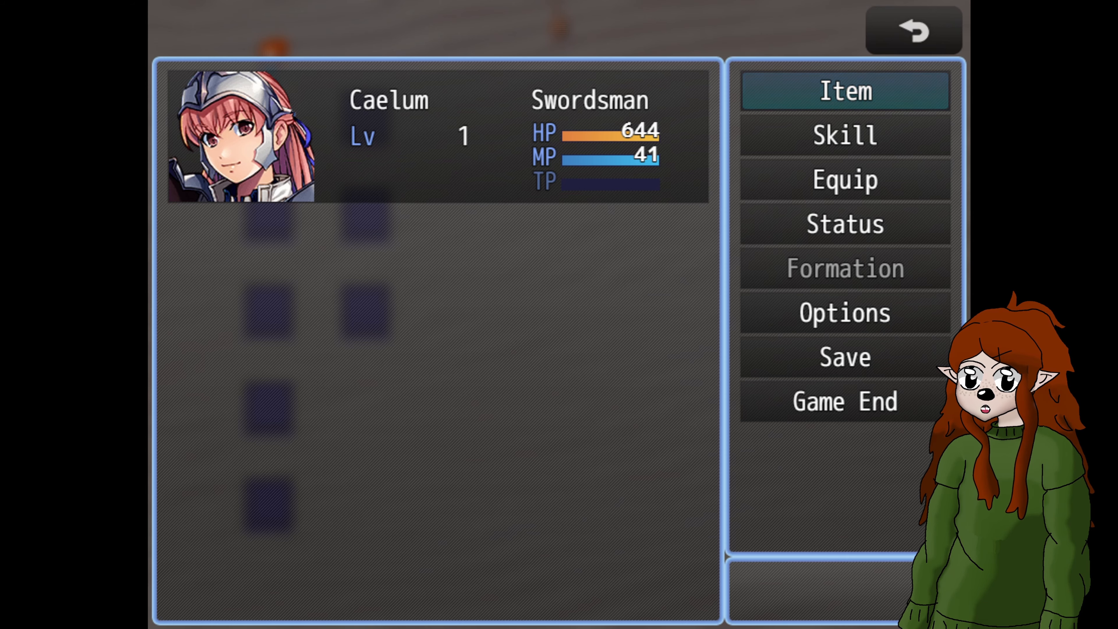
pyautogui.press('Escape')
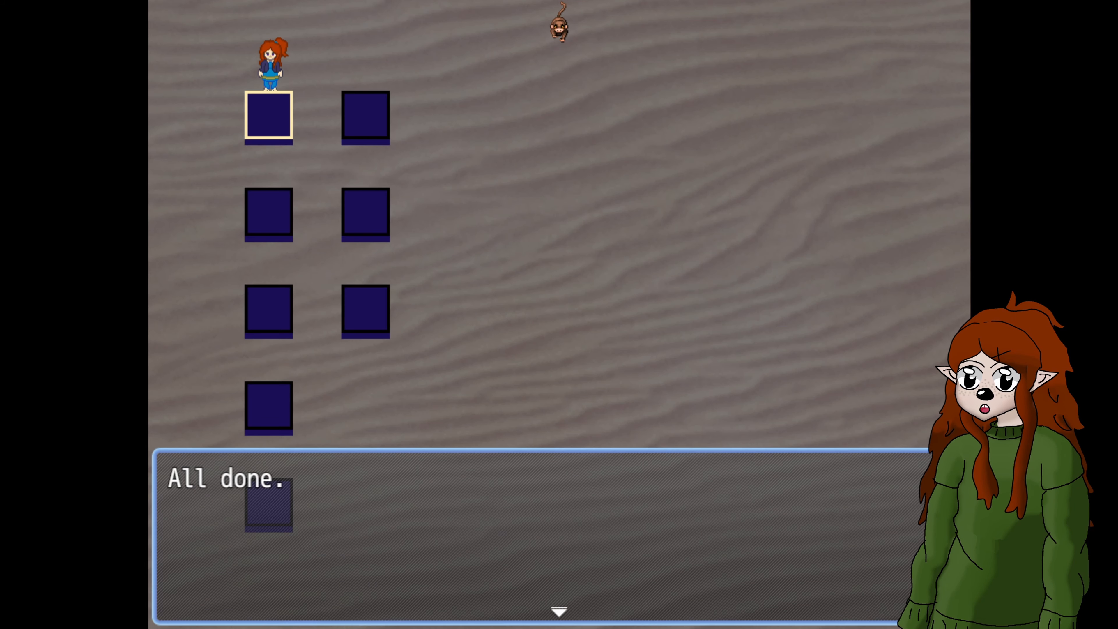
pyautogui.press('Return')
pyautogui.press('Return')
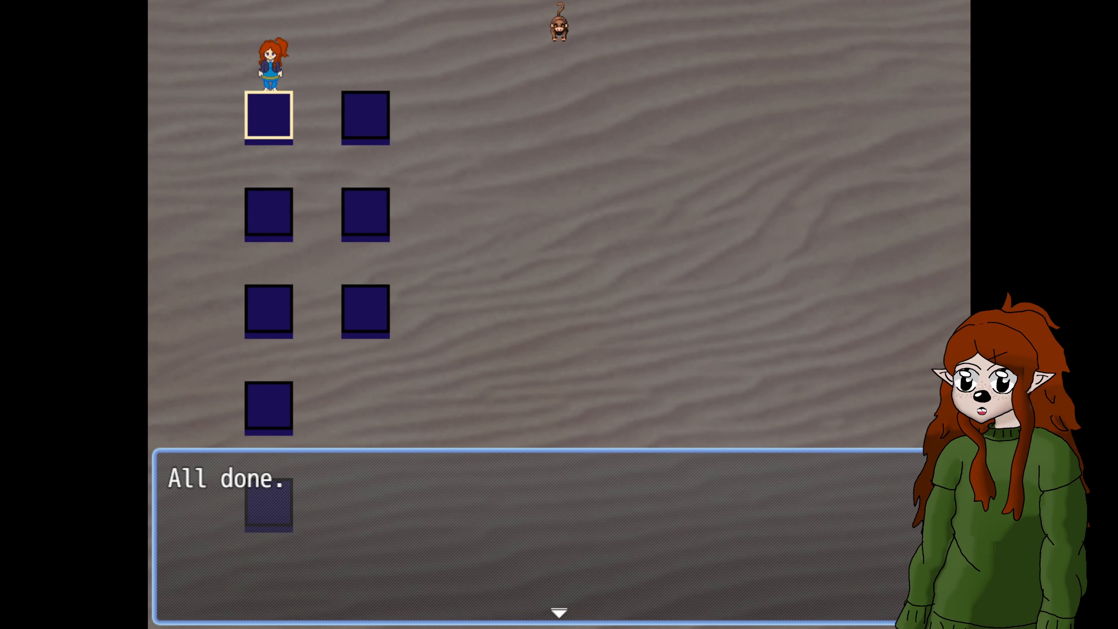
pyautogui.press('Return')
# - Walk back to the monkey and answer Yes to being all done to exit the skill tree
pyautogui.press('Right')
pyautogui.press('Up')
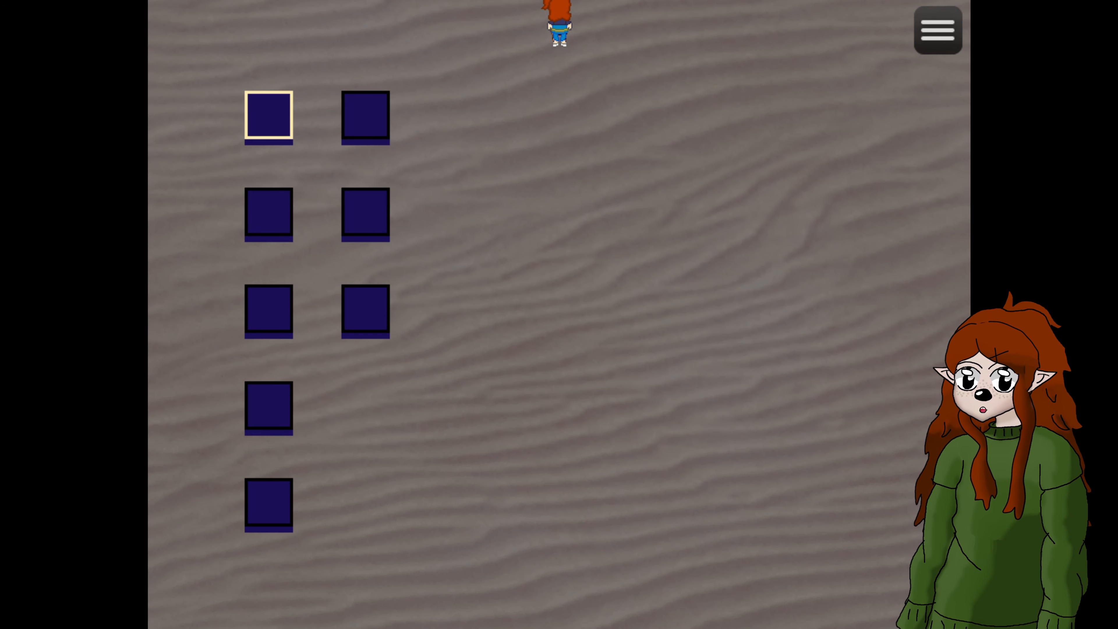
pyautogui.press('Down')
pyautogui.press('Up')
pyautogui.press('Return')
pyautogui.press('Return')
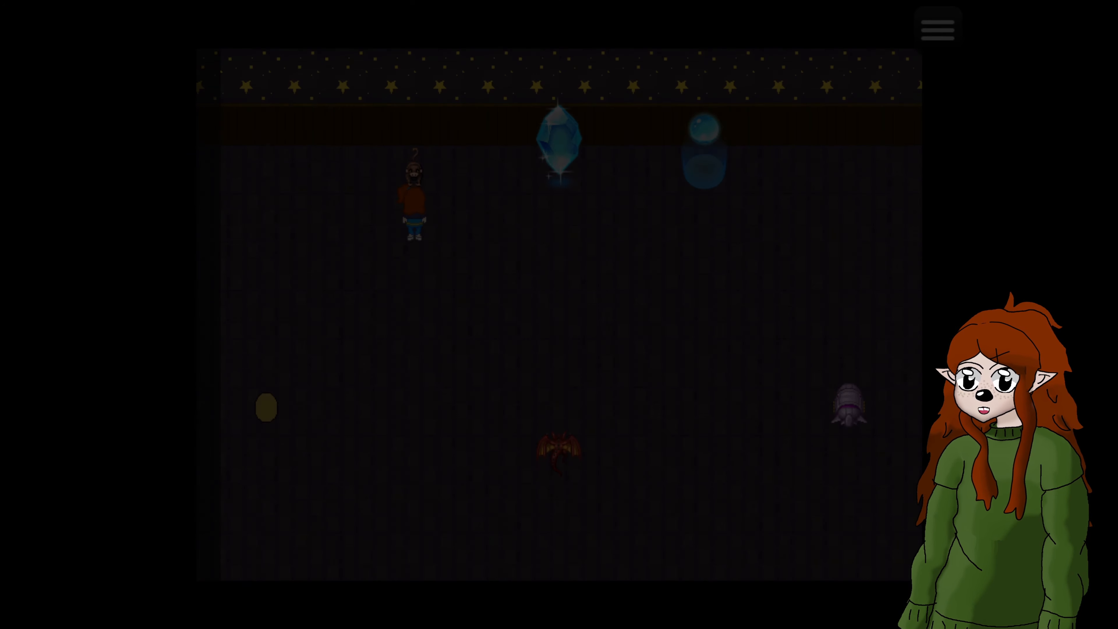
# - Step away from the monkey in the arcade room and close the playtest to return to RPG Maker MZ
pyautogui.press('Down')
pyautogui.press('Down')
pyautogui.press('Down')
pyautogui.press('Left')
pyautogui.press('Left')
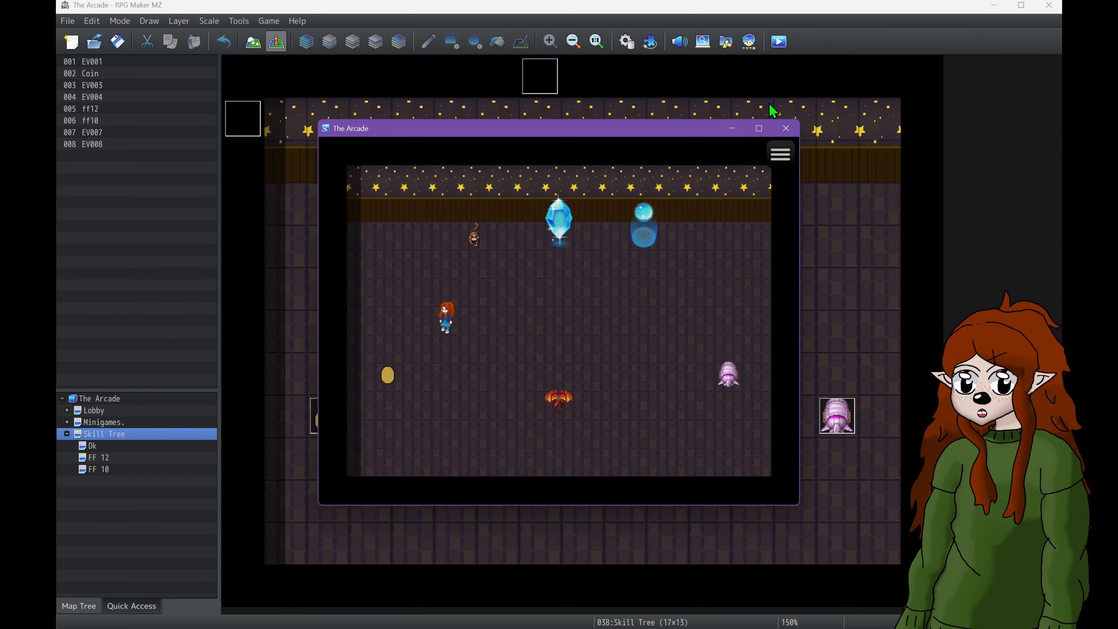
pyautogui.click(786, 129)
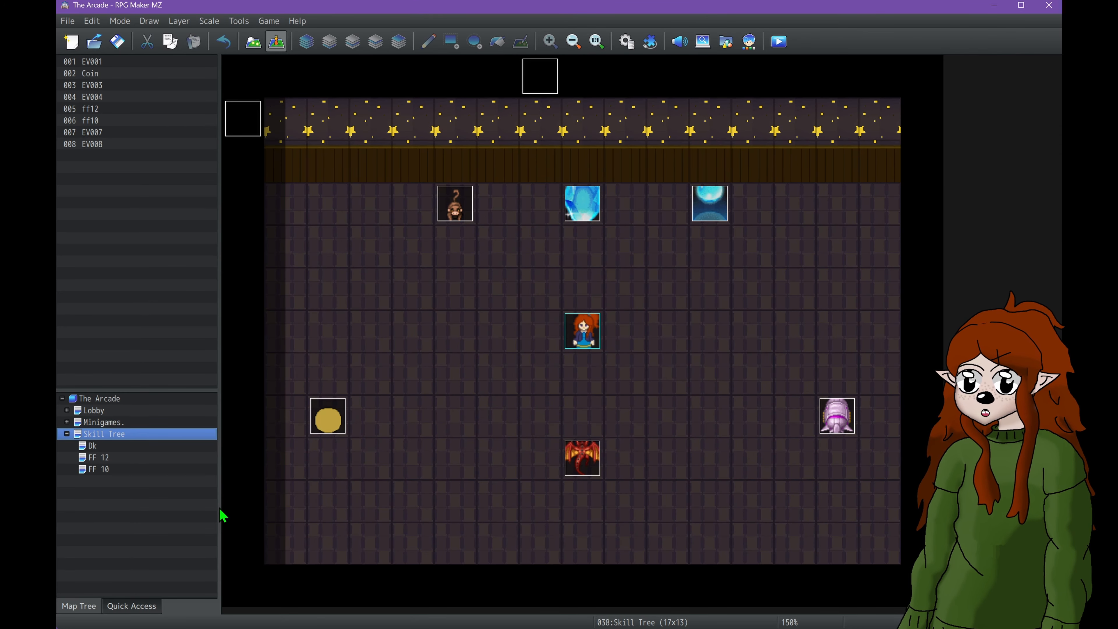
# - Open the Coin event and examine the item and self switch commands on both of its pages
pyautogui.doubleClick(326, 427)
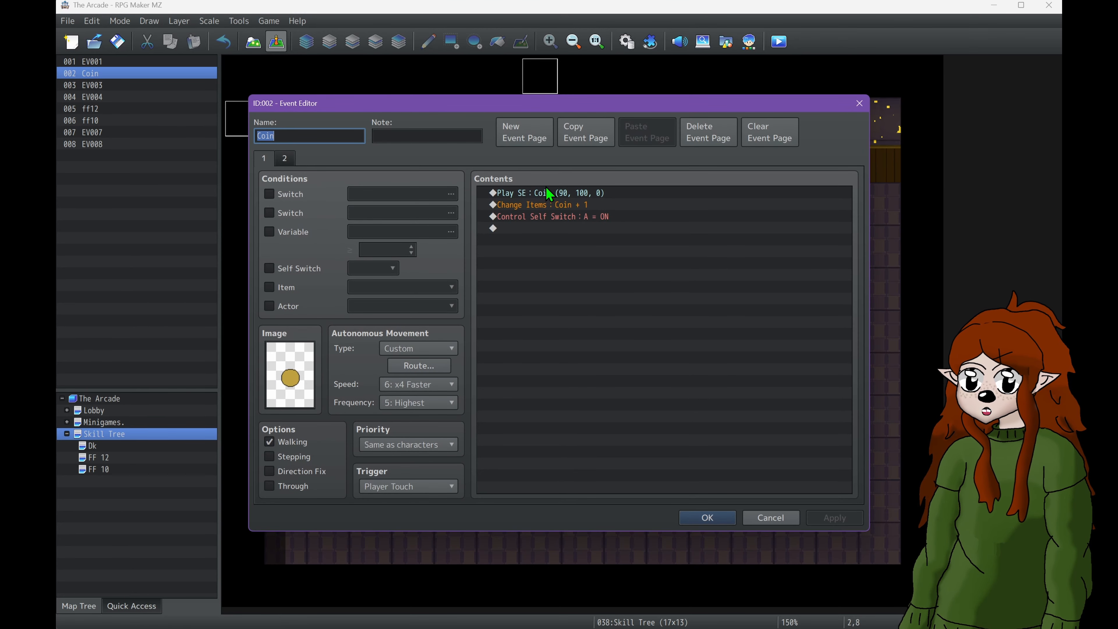
pyautogui.click(548, 206)
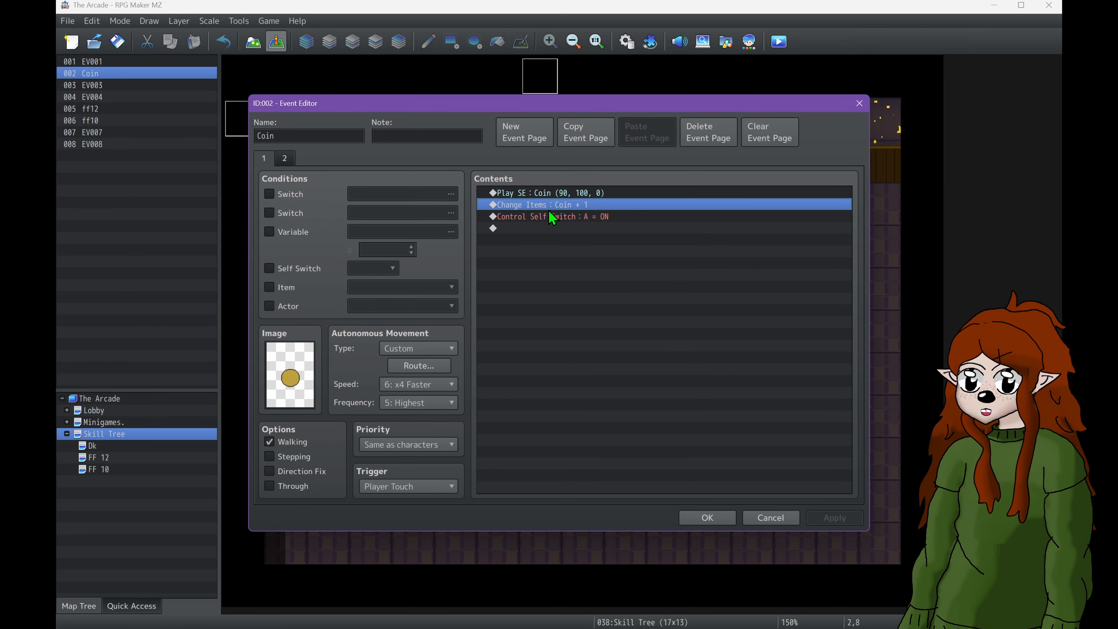
pyautogui.click(601, 229)
pyautogui.click(287, 161)
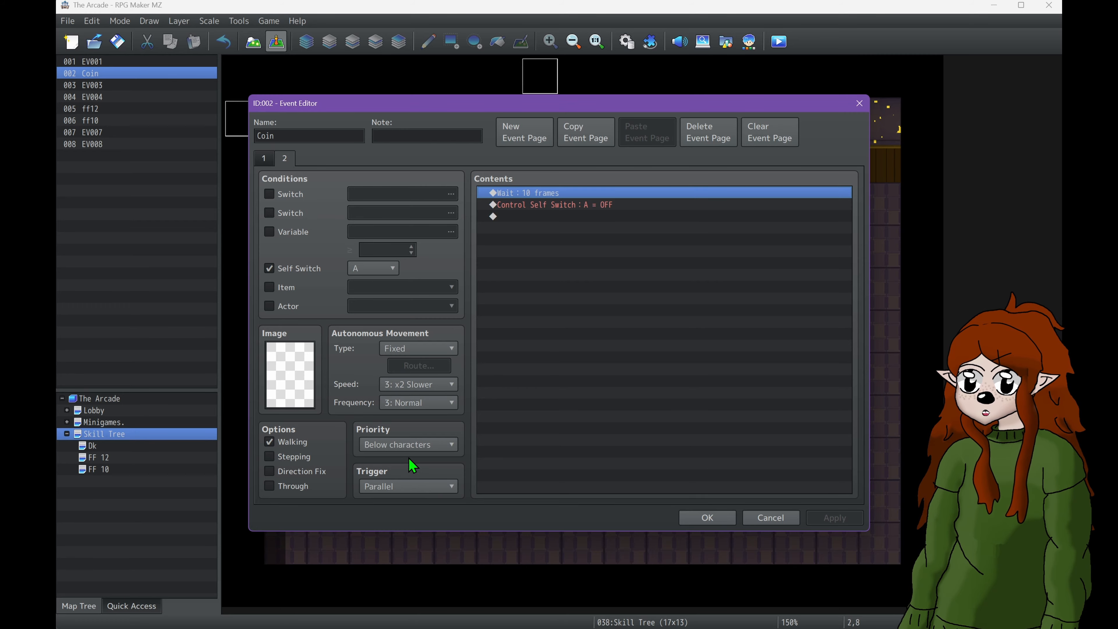
pyautogui.click(526, 206)
pyautogui.click(261, 160)
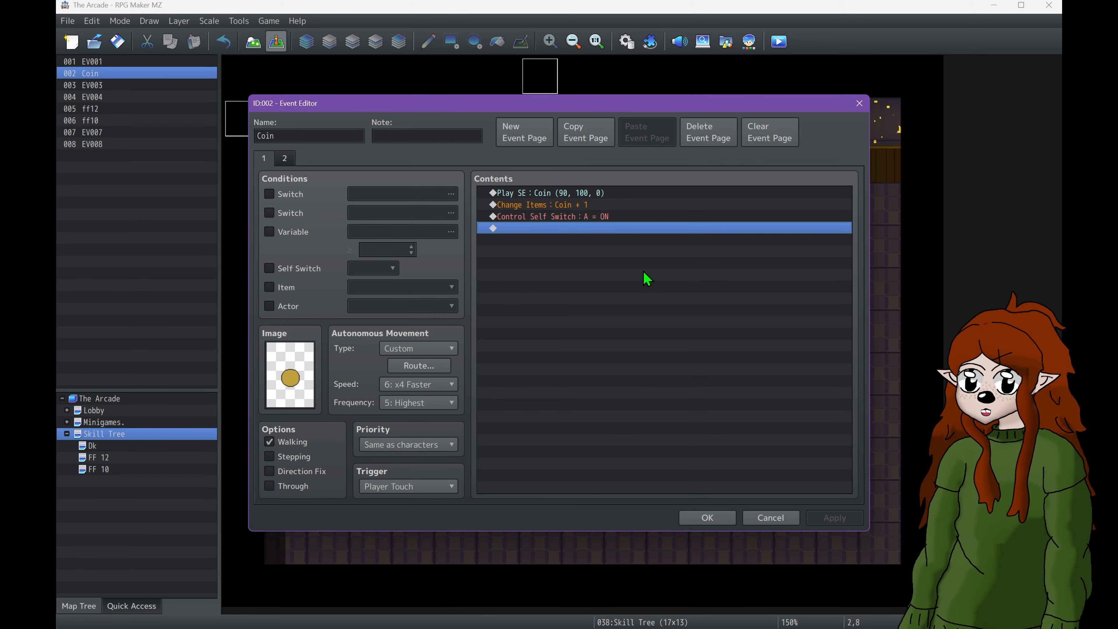
pyautogui.click(707, 517)
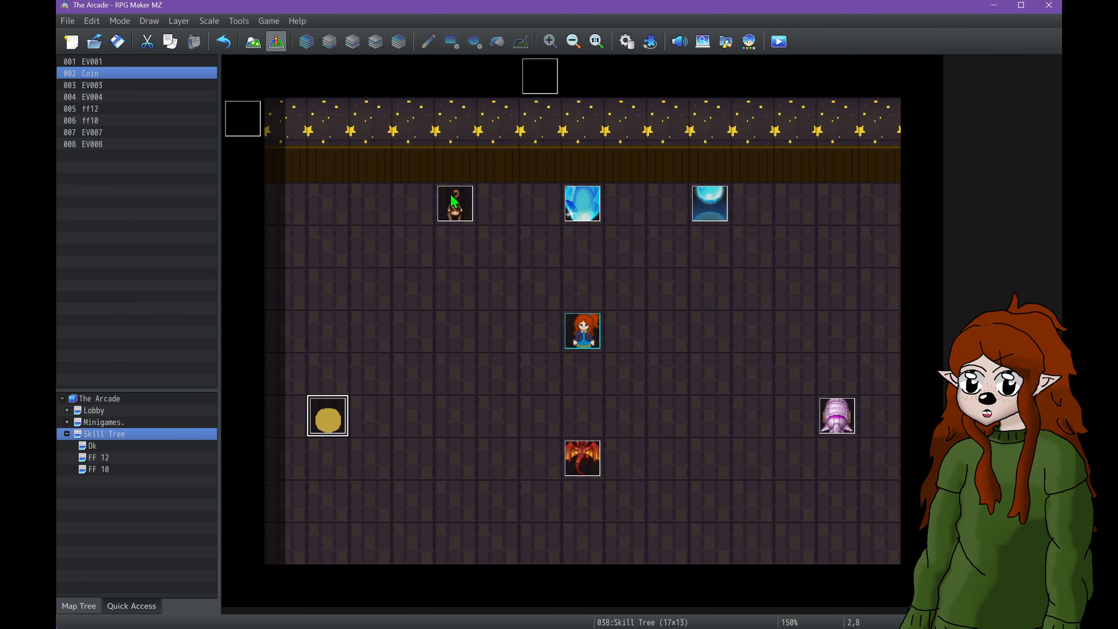
# - Open the monkey event EV004 and examine its Yes/No choice and the player transfer to the Dk map
pyautogui.doubleClick(458, 202)
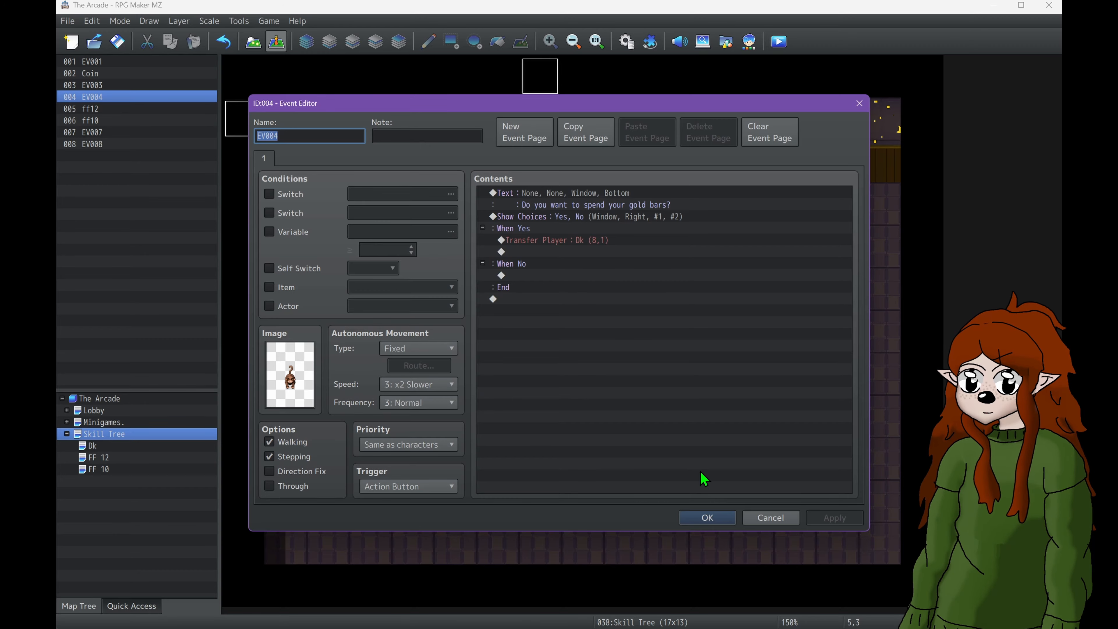
pyautogui.click(705, 523)
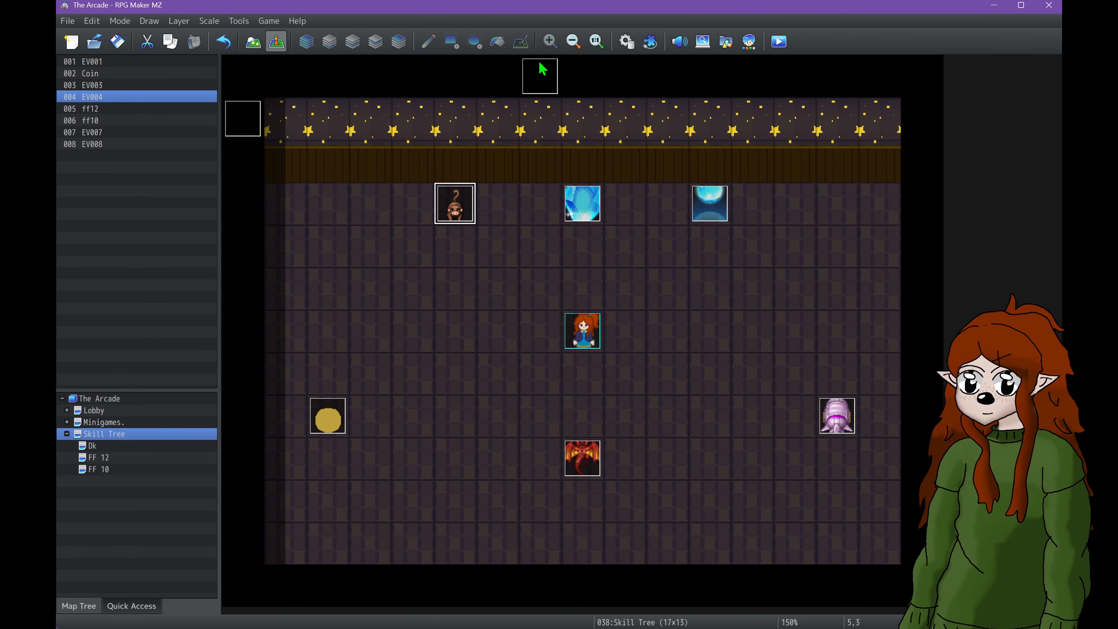
# - Open the invisible event EV003 and inspect its Label and Control Variables commands, including the Game Data operand for the Coin variable
pyautogui.doubleClick(541, 79)
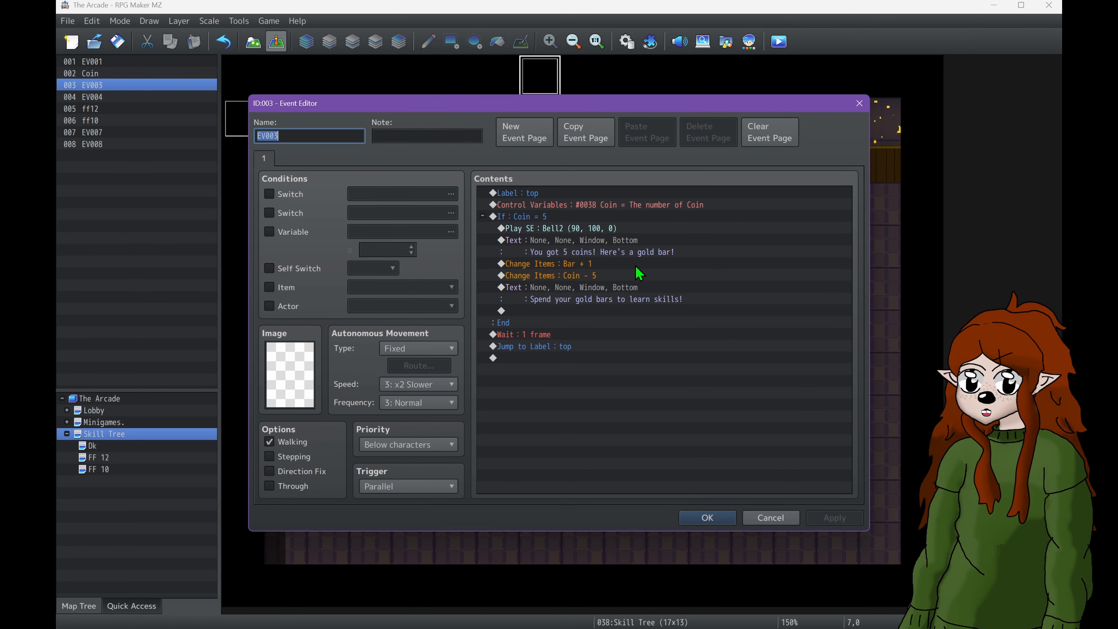
pyautogui.click(638, 206)
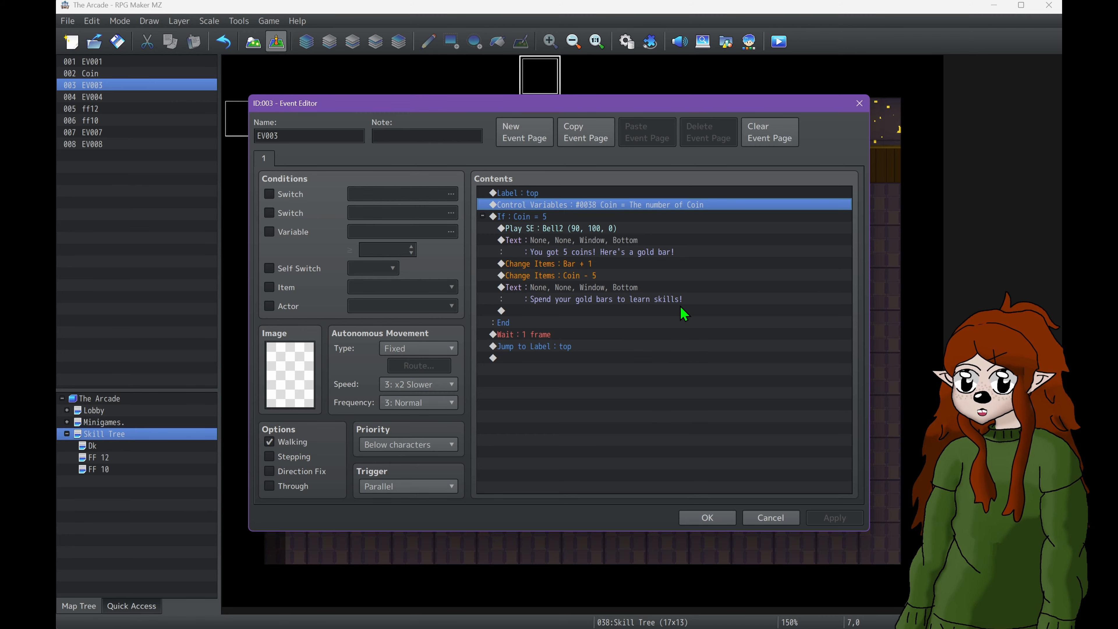
pyautogui.press('Up')
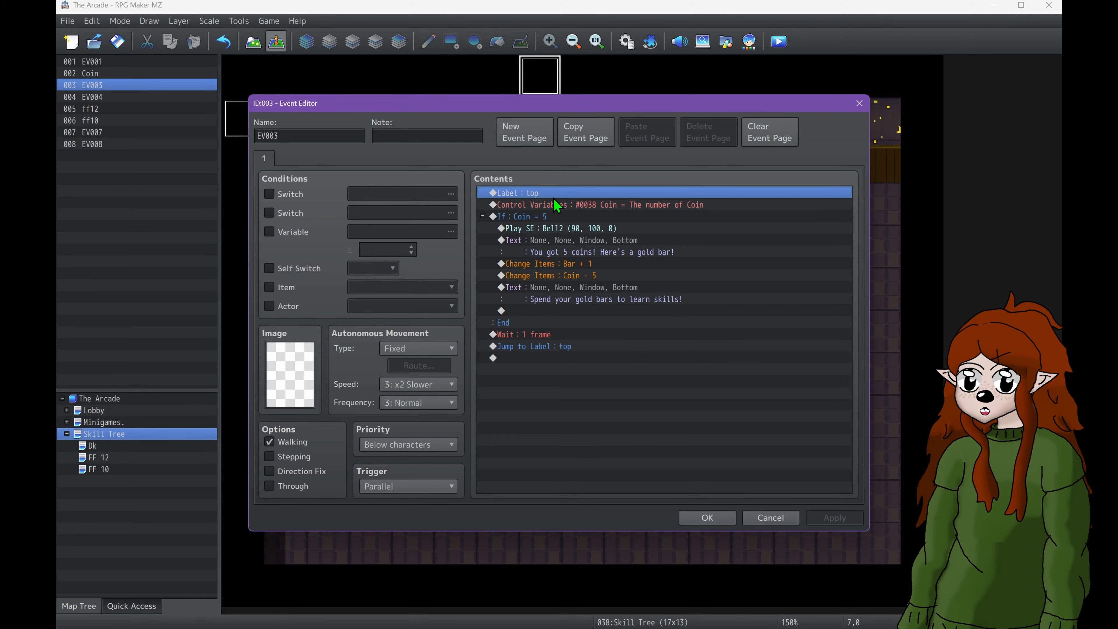
pyautogui.click(558, 207)
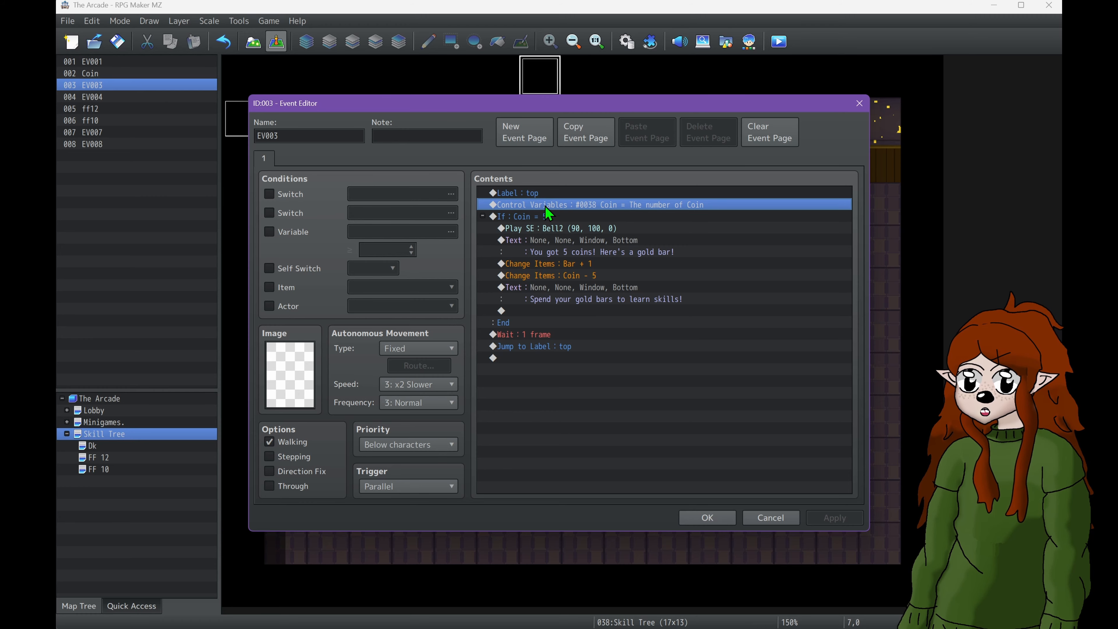
pyautogui.doubleClick(662, 203)
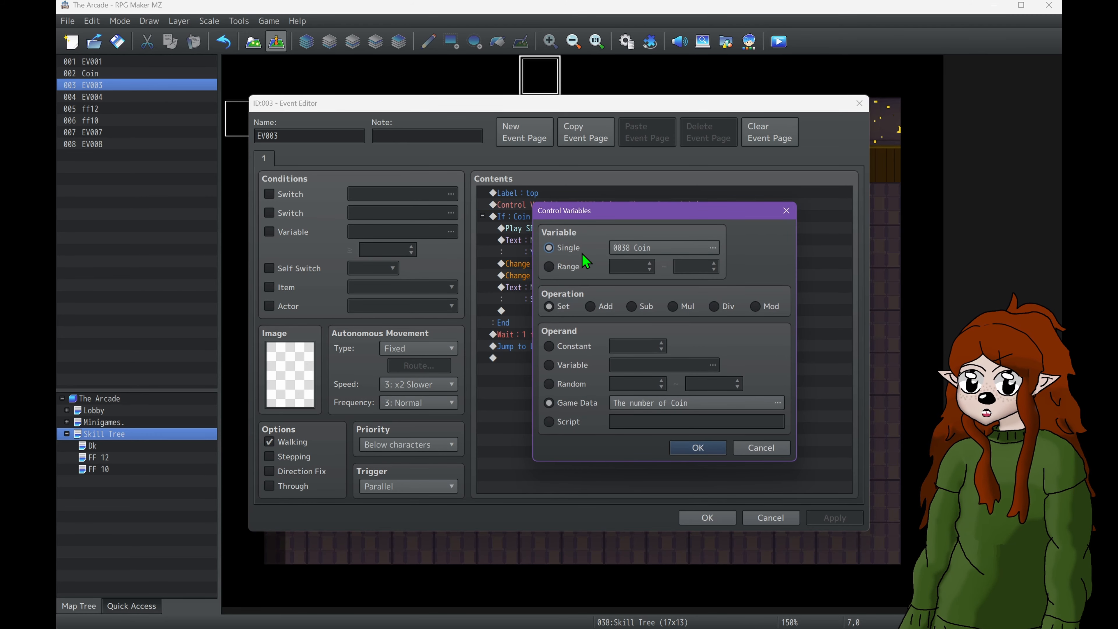
pyautogui.click(620, 404)
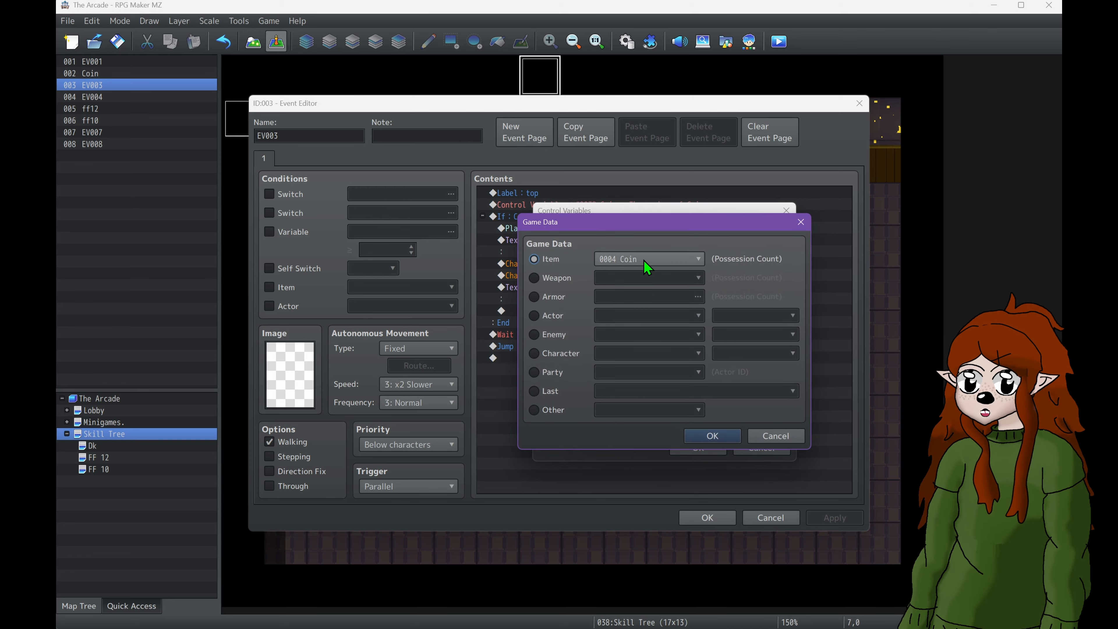
pyautogui.click(789, 440)
pyautogui.click(775, 454)
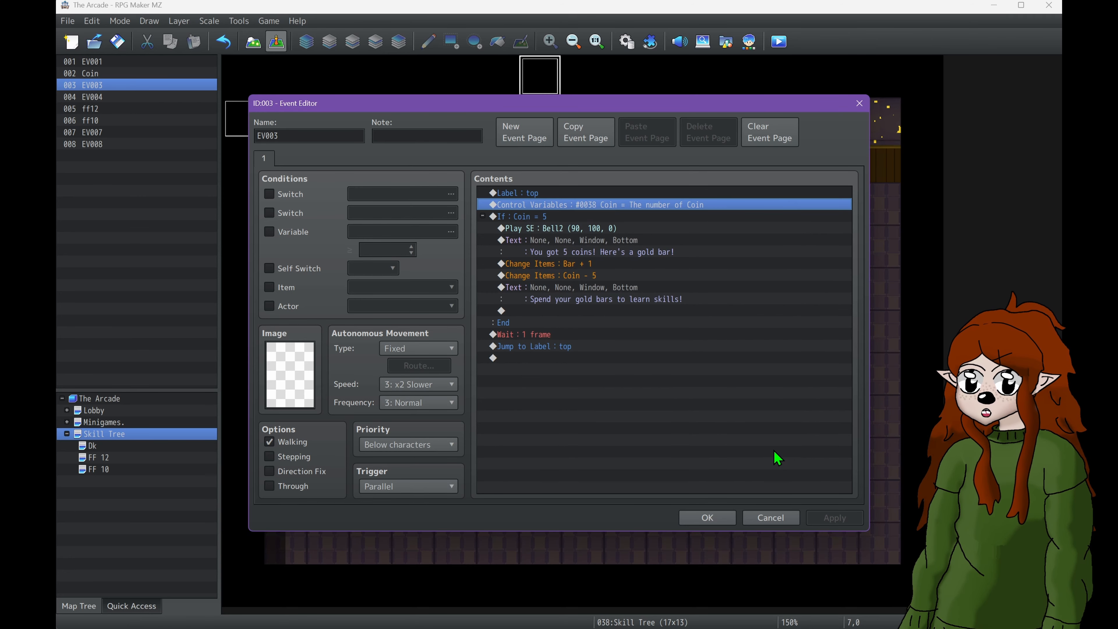
# - Go through EV003's Coin = 5 branch, its Wait and its Jump to Label commands, and close the event without changes
pyautogui.click(534, 222)
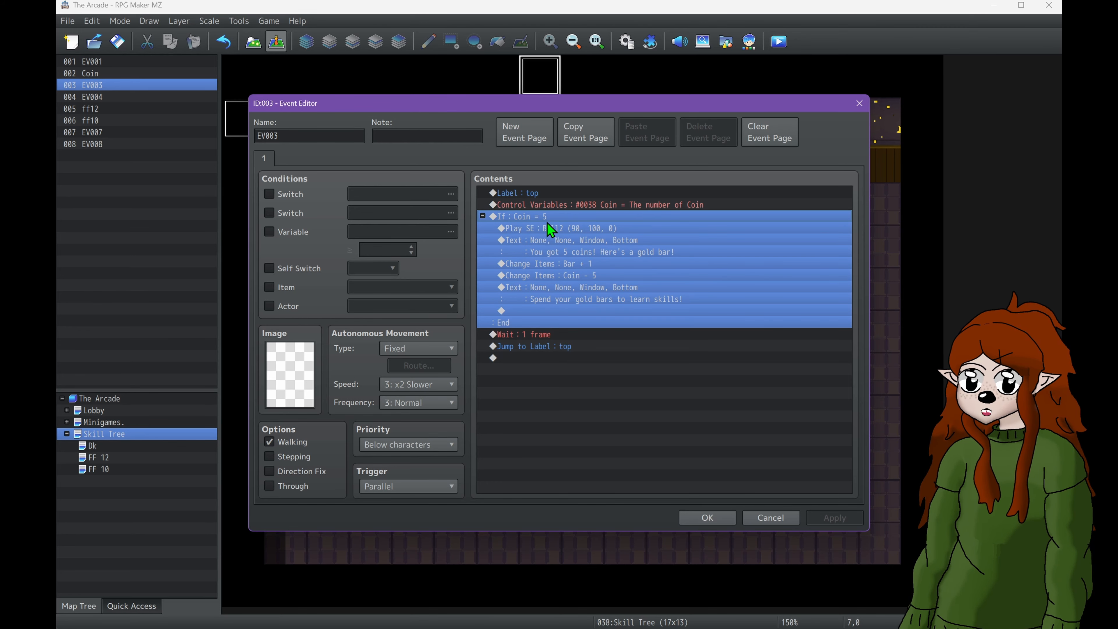
pyautogui.click(553, 229)
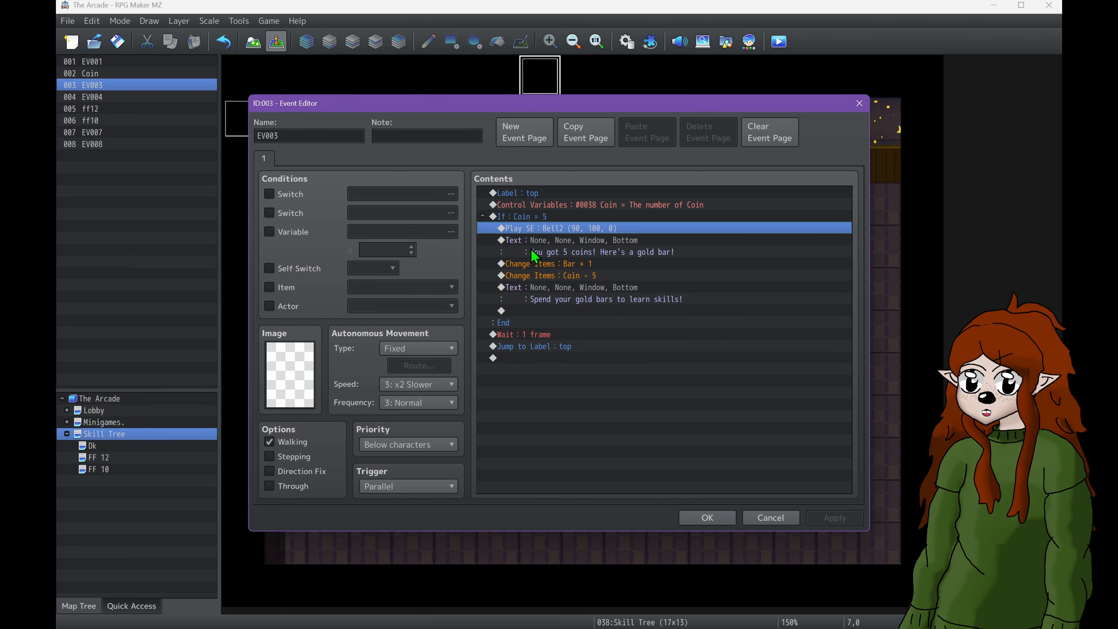
pyautogui.click(543, 249)
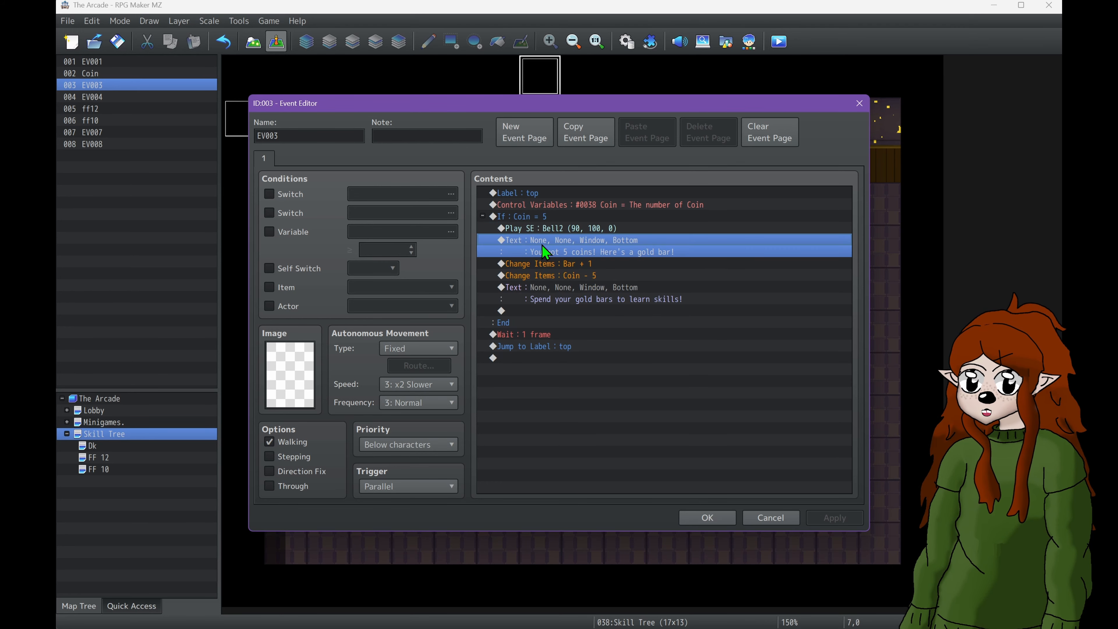
pyautogui.click(610, 266)
pyautogui.click(591, 277)
pyautogui.click(587, 291)
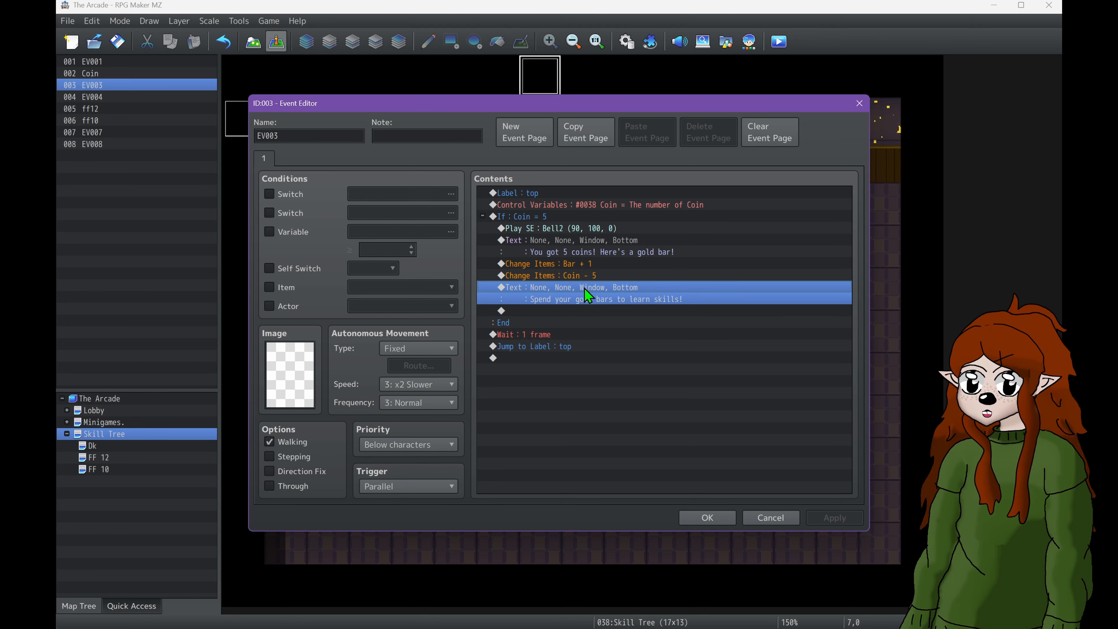
pyautogui.click(544, 336)
pyautogui.click(533, 347)
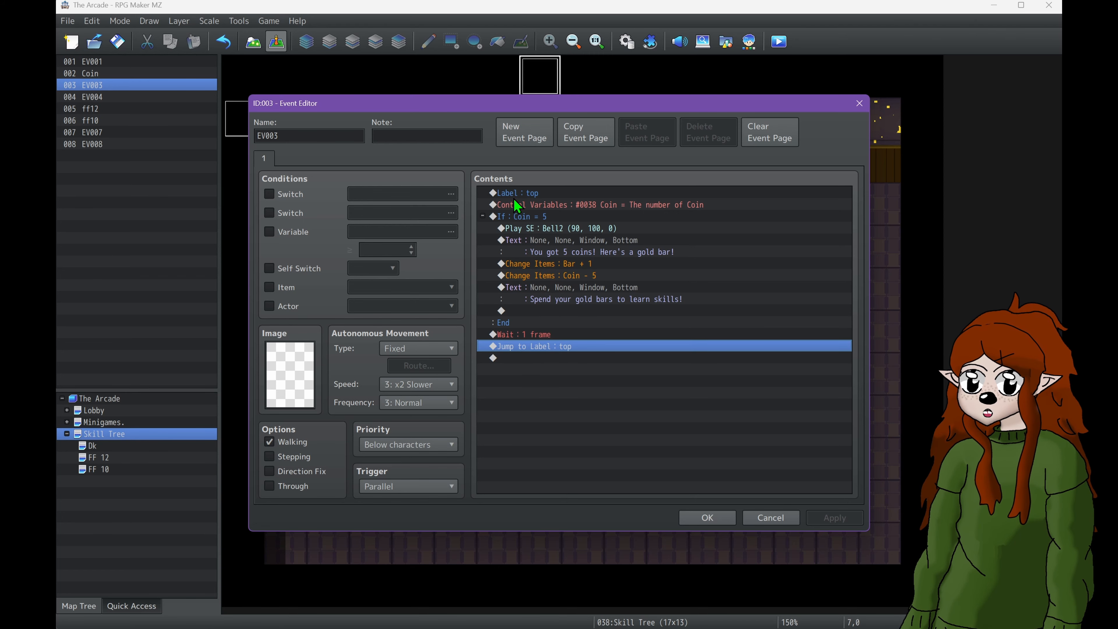
pyautogui.click(514, 196)
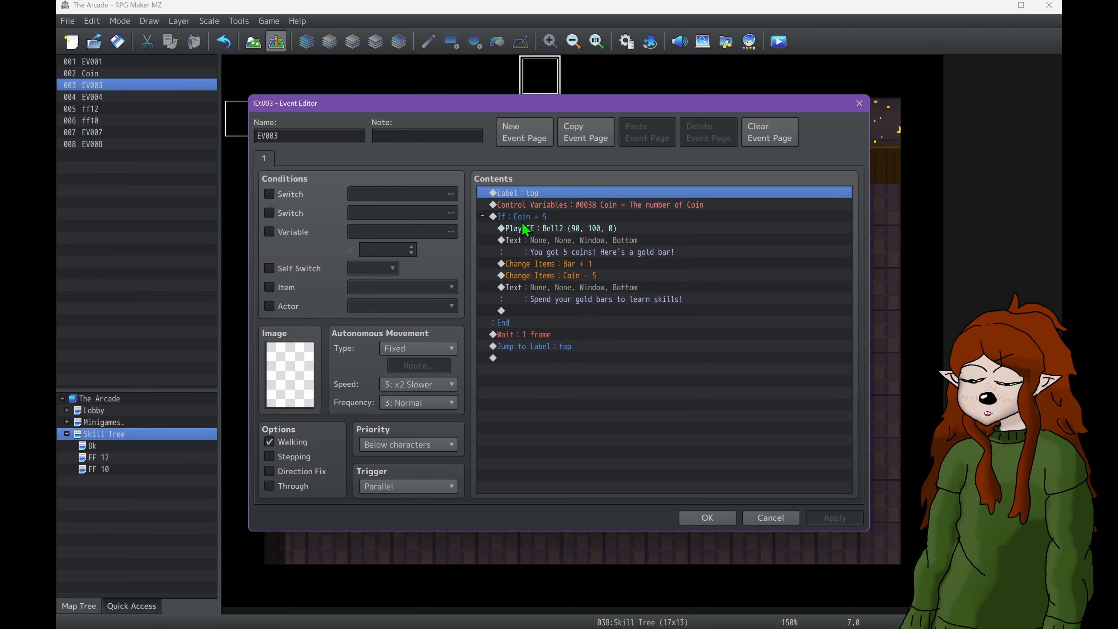
pyautogui.click(520, 335)
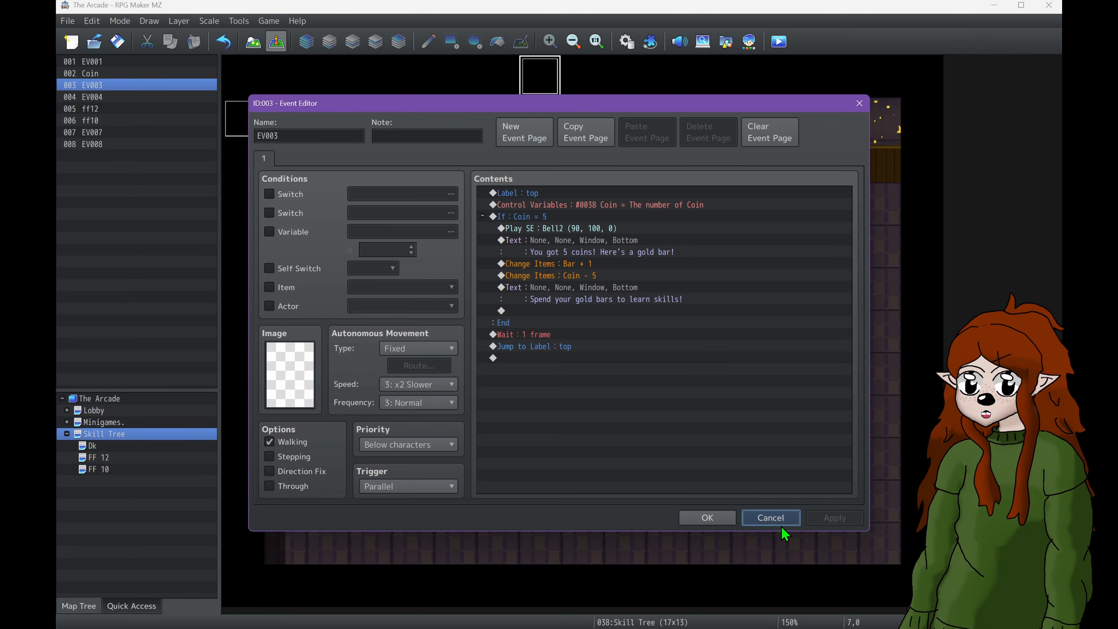
pyautogui.click(776, 519)
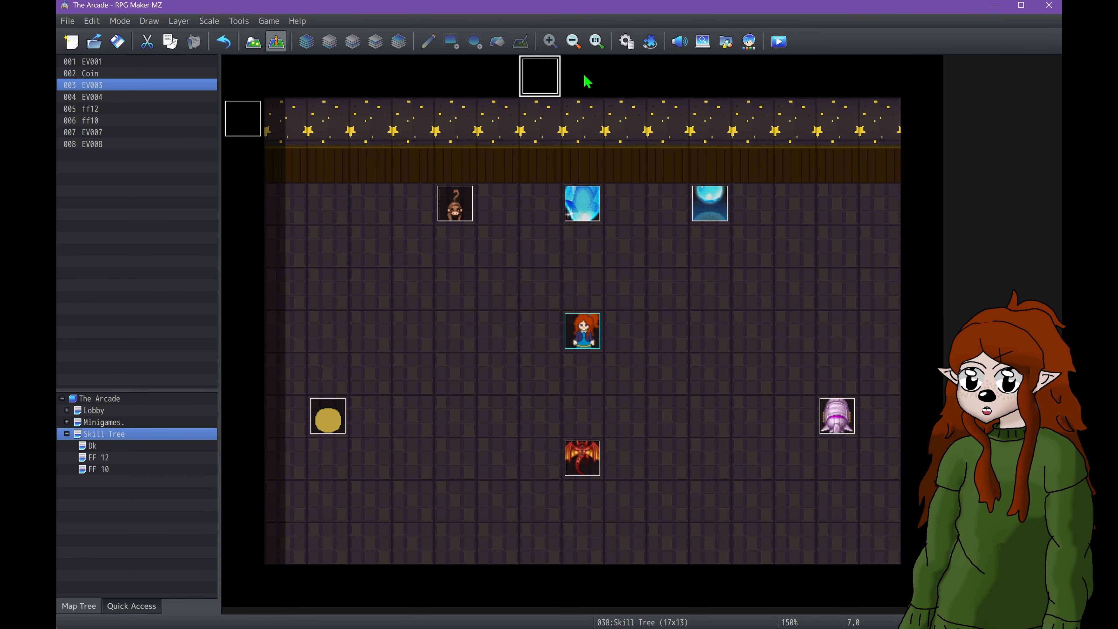
# - Check the comment-only event EV001 beside the Skill Tree map's upper wall and delete that event
pyautogui.doubleClick(238, 129)
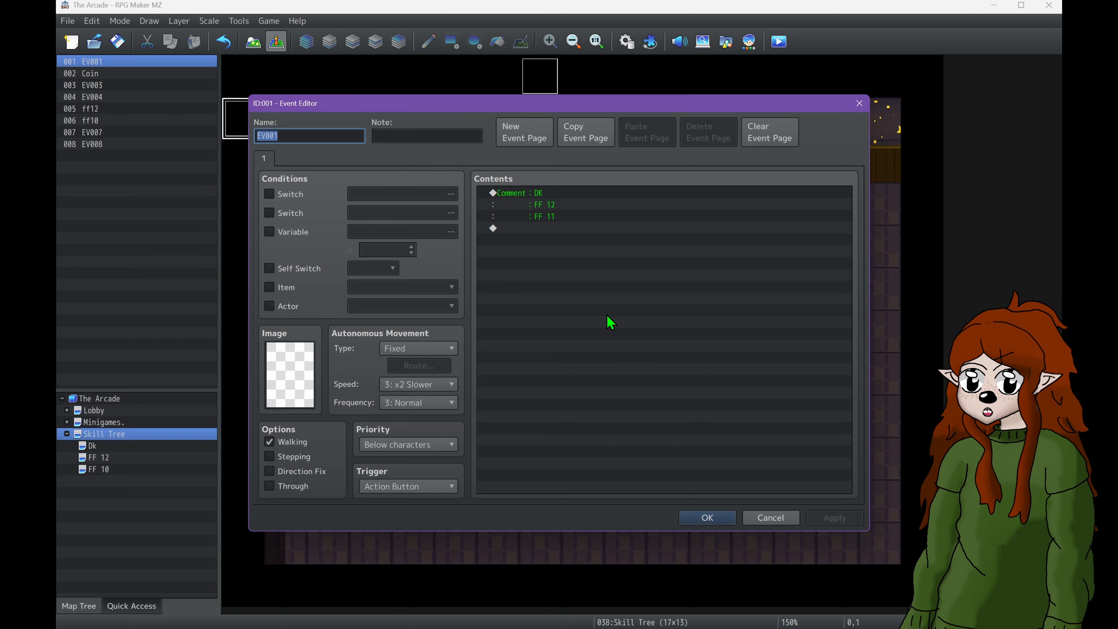
pyautogui.click(769, 521)
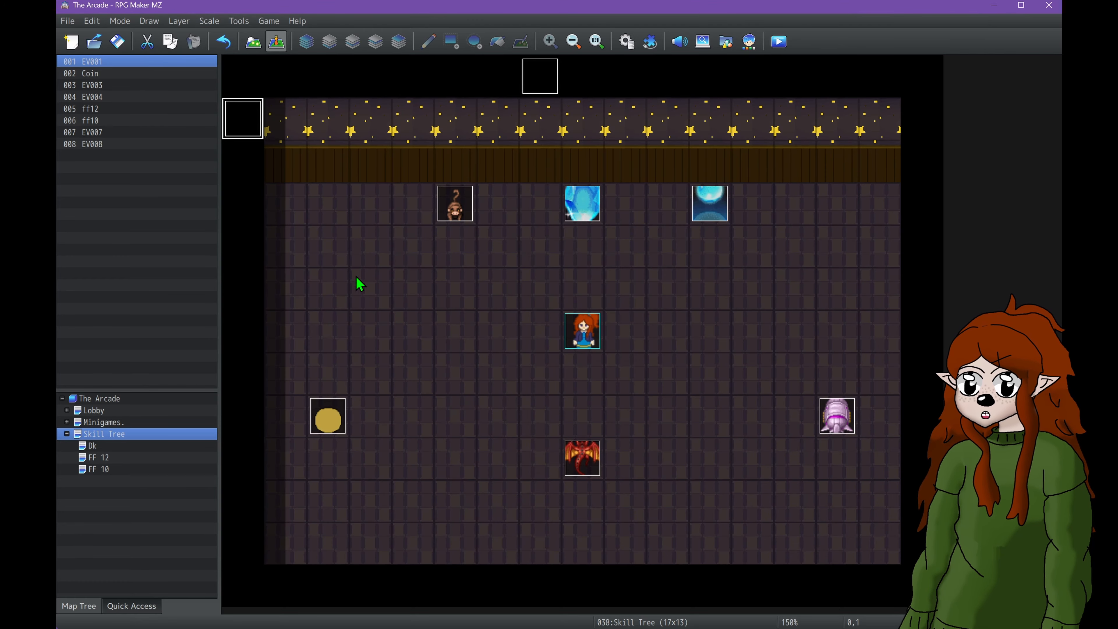
pyautogui.press('Delete')
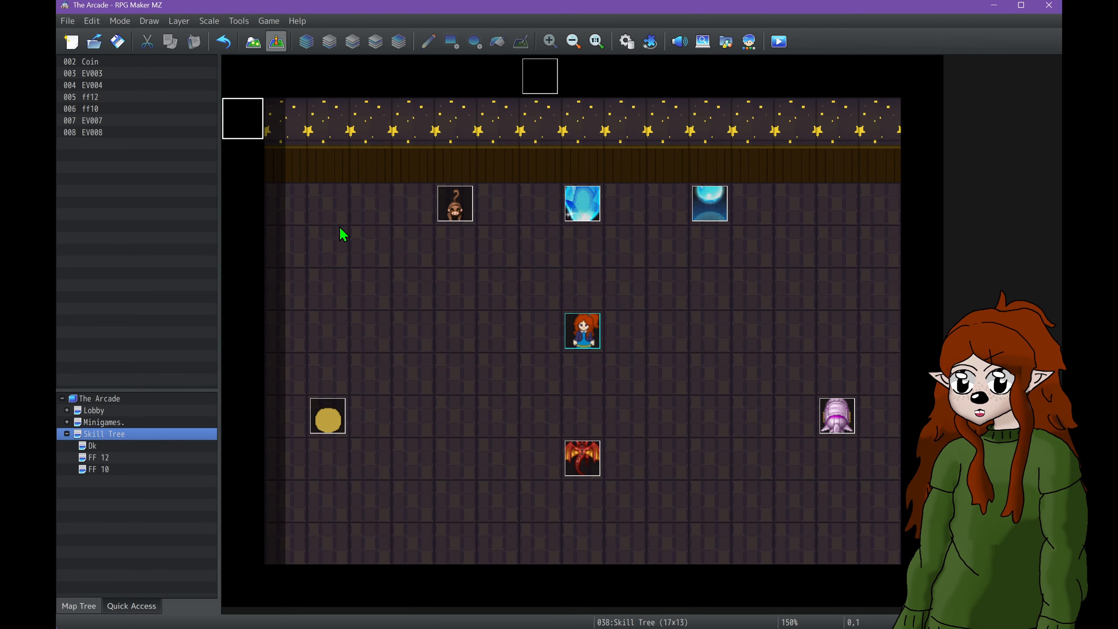
# - On the Dk map, open the upper-left blue box event EV001 and compare its five event pages
pyautogui.click(116, 447)
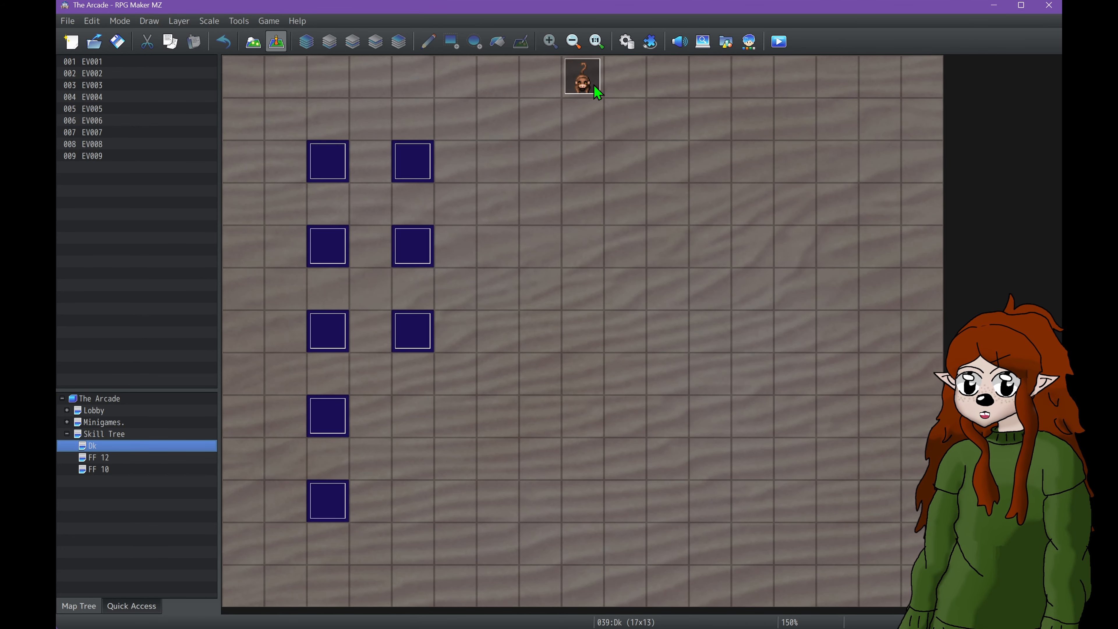
pyautogui.doubleClick(328, 161)
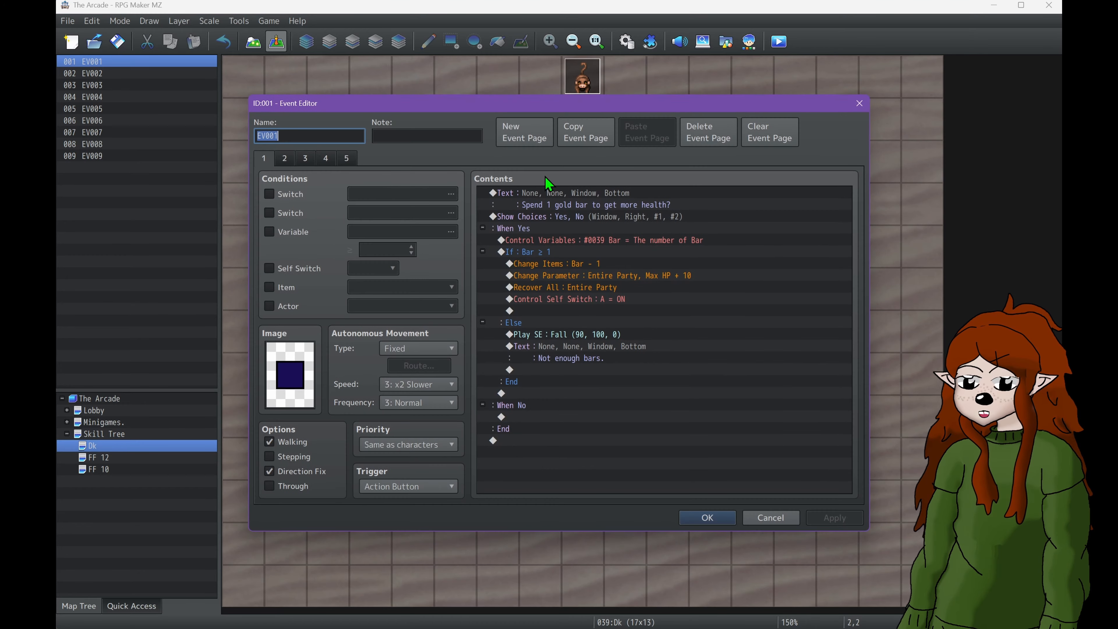
pyautogui.click(285, 158)
pyautogui.click(305, 159)
pyautogui.click(326, 160)
pyautogui.click(343, 158)
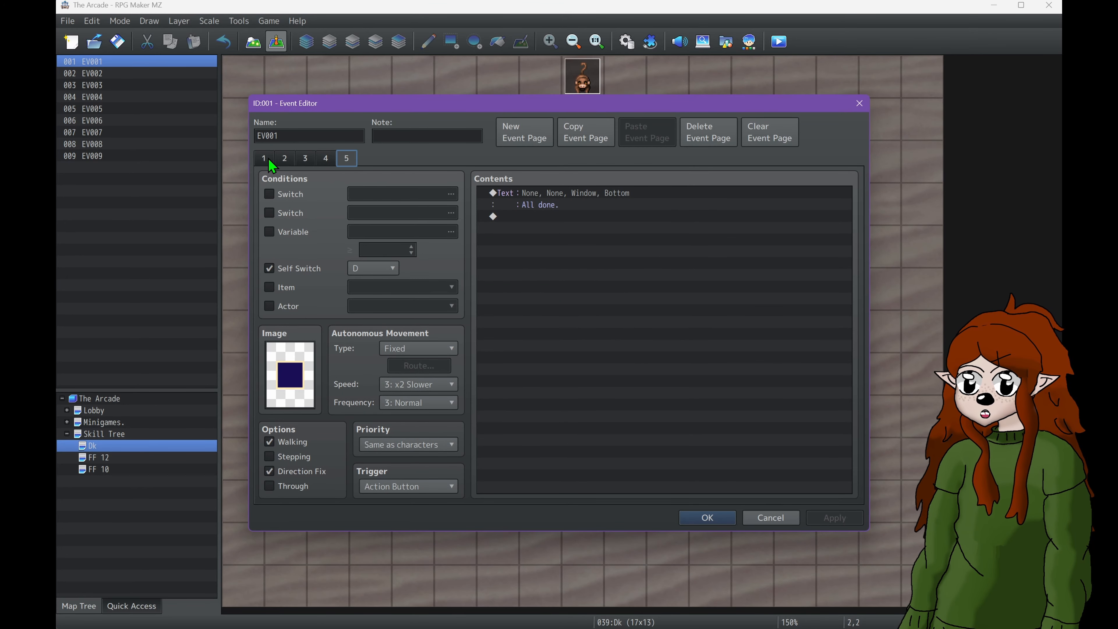
pyautogui.click(266, 159)
pyautogui.click(285, 158)
pyautogui.click(305, 158)
pyautogui.click(326, 158)
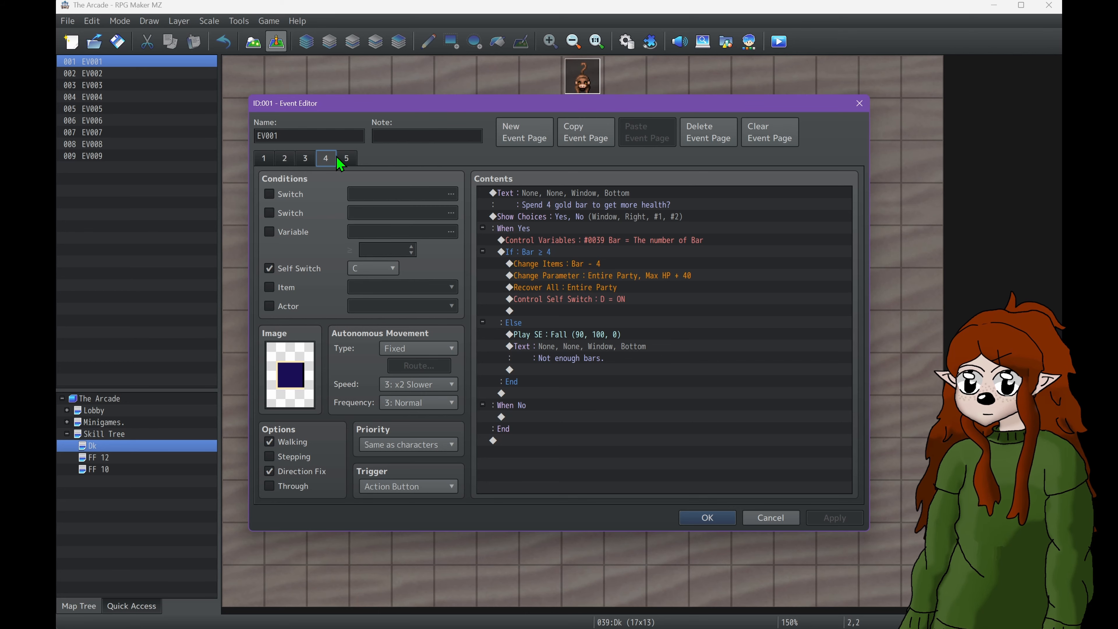
pyautogui.click(346, 158)
pyautogui.click(262, 159)
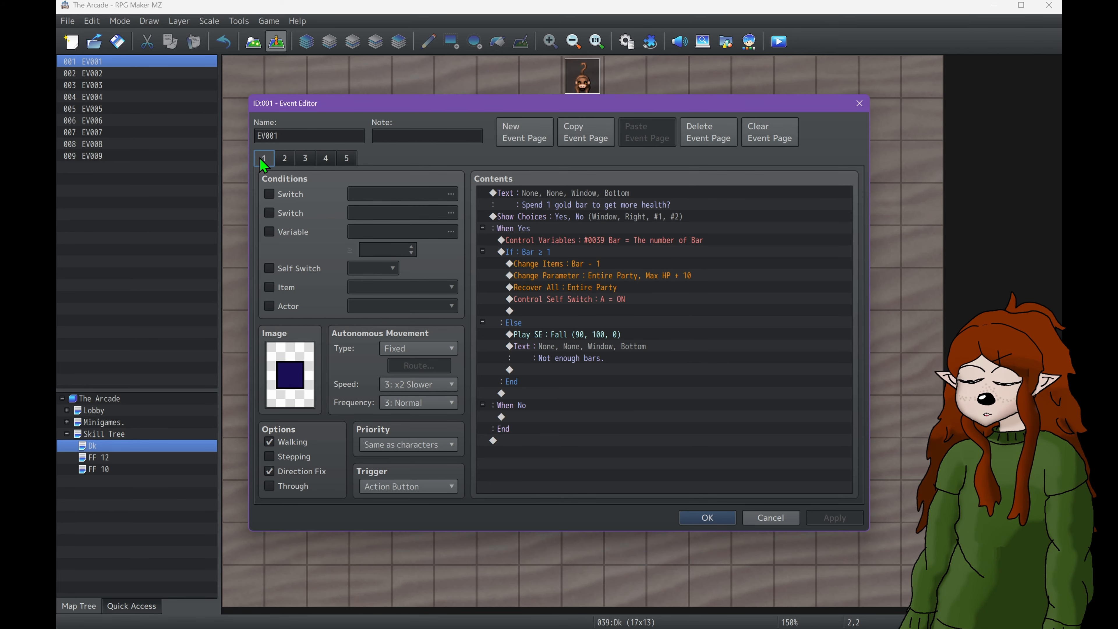
# - View the box frames in the skilltree character sheet used for page 1's image, keeping the current image
pyautogui.doubleClick(297, 371)
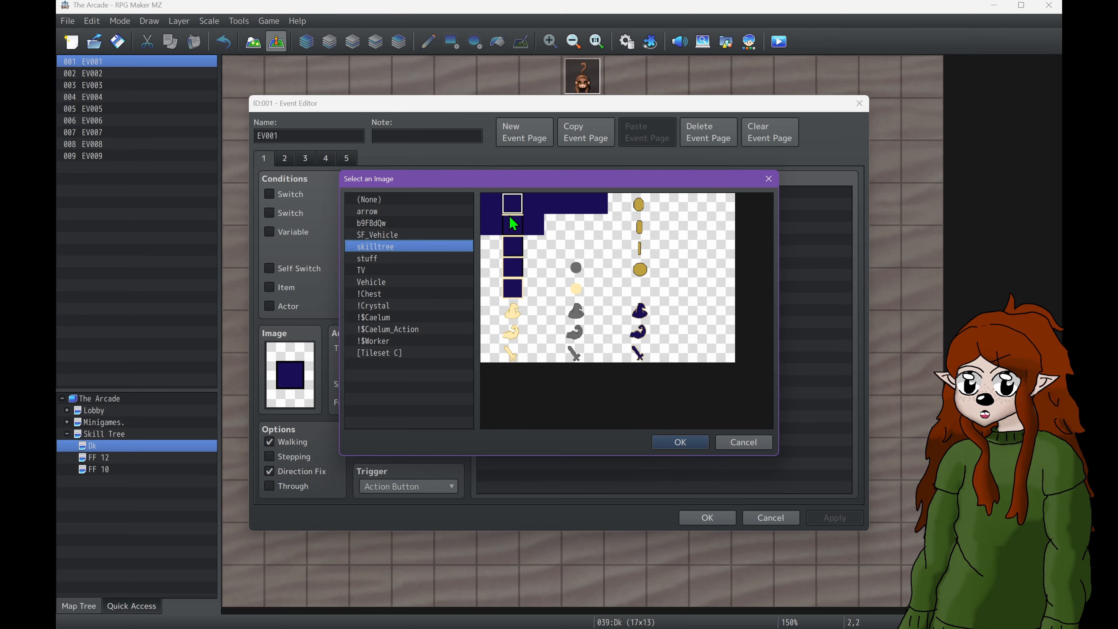
pyautogui.click(513, 289)
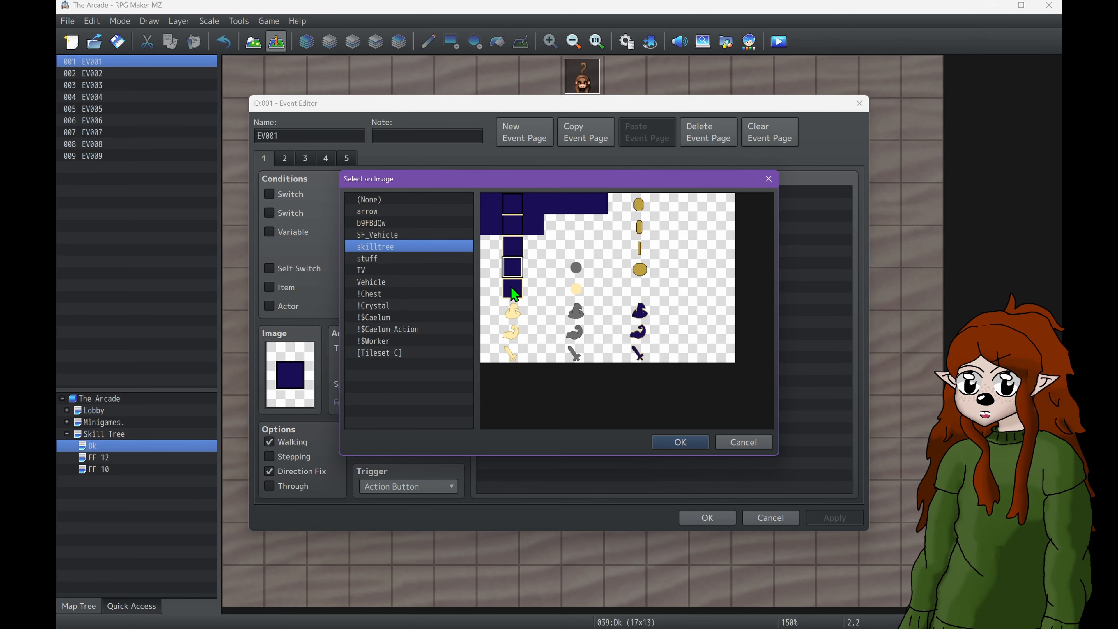
pyautogui.click(515, 216)
pyautogui.click(749, 444)
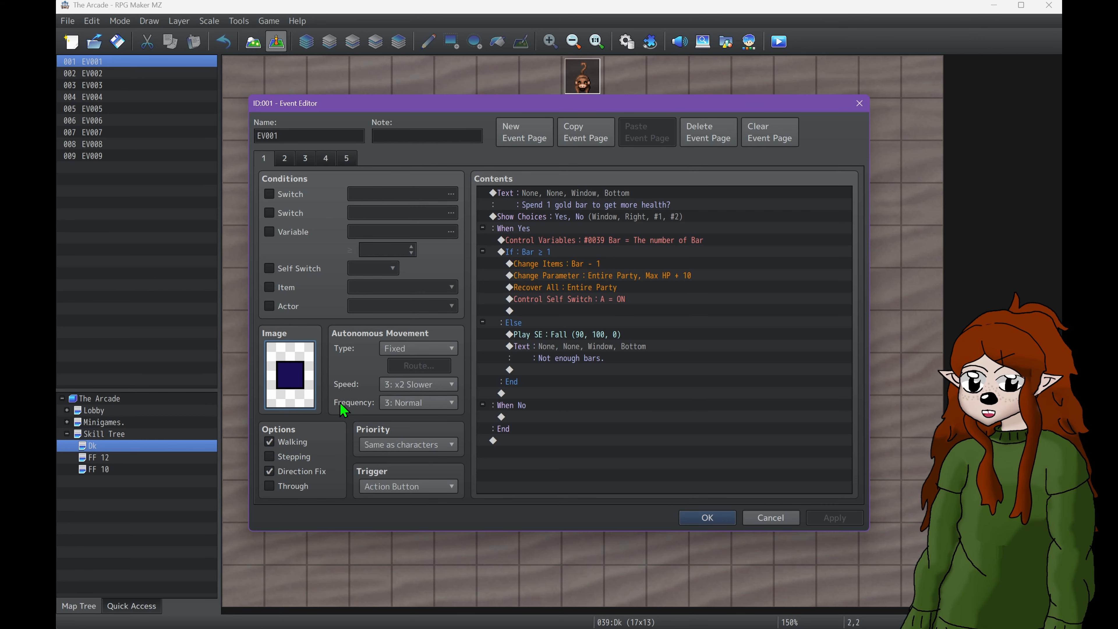
# - Examine page 1's empty When No branch and how its Control Variables command sets the Bar variable from Game Data
pyautogui.moveTo(343, 410)
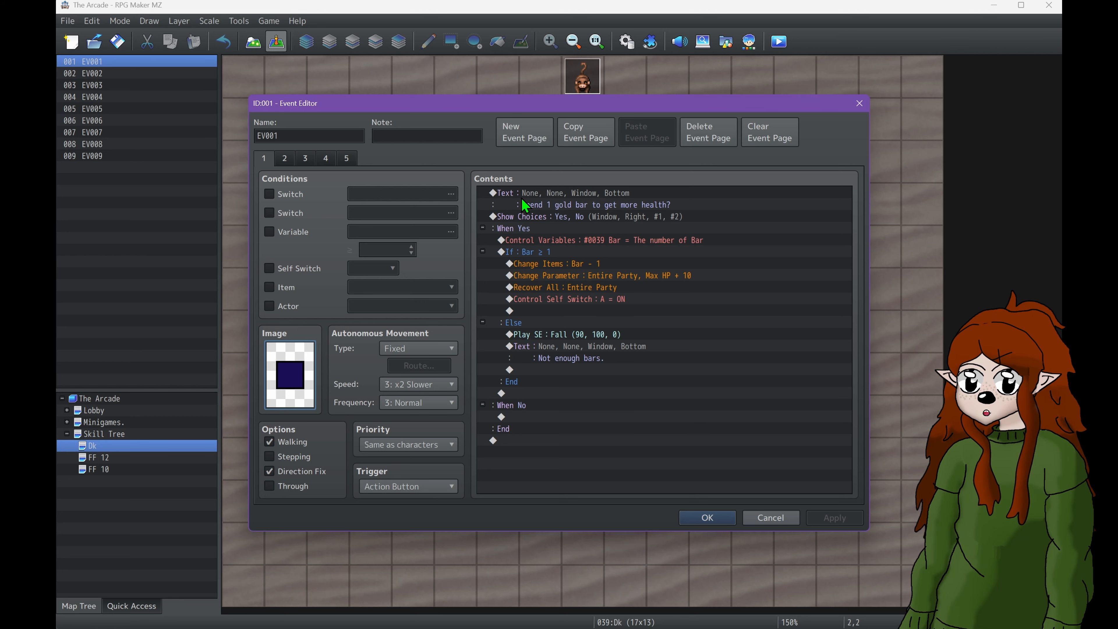
pyautogui.click(520, 417)
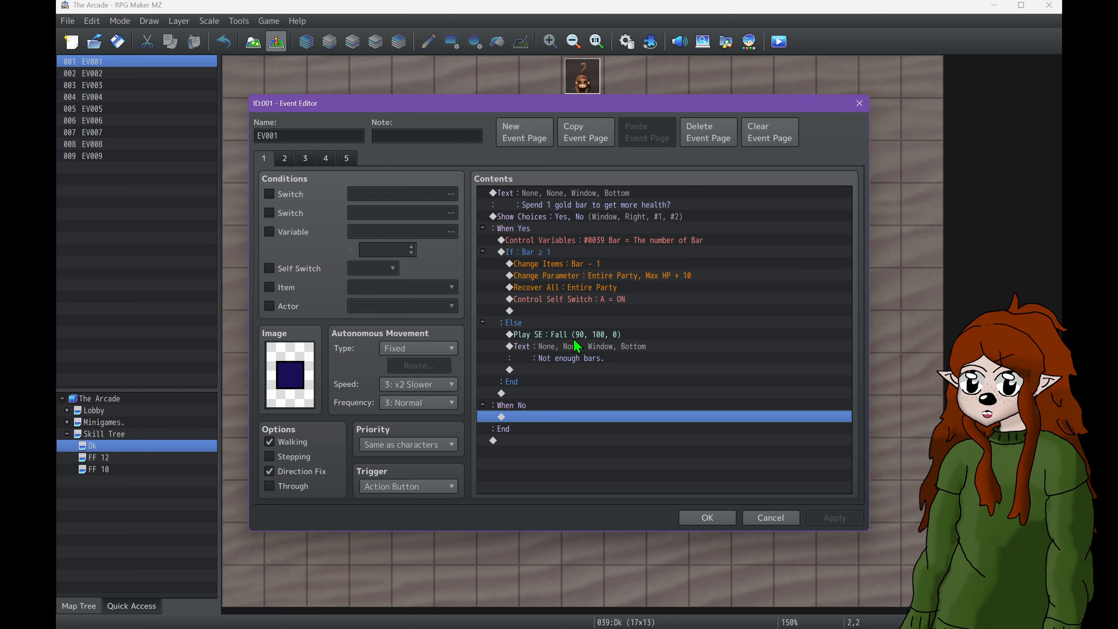
pyautogui.click(523, 242)
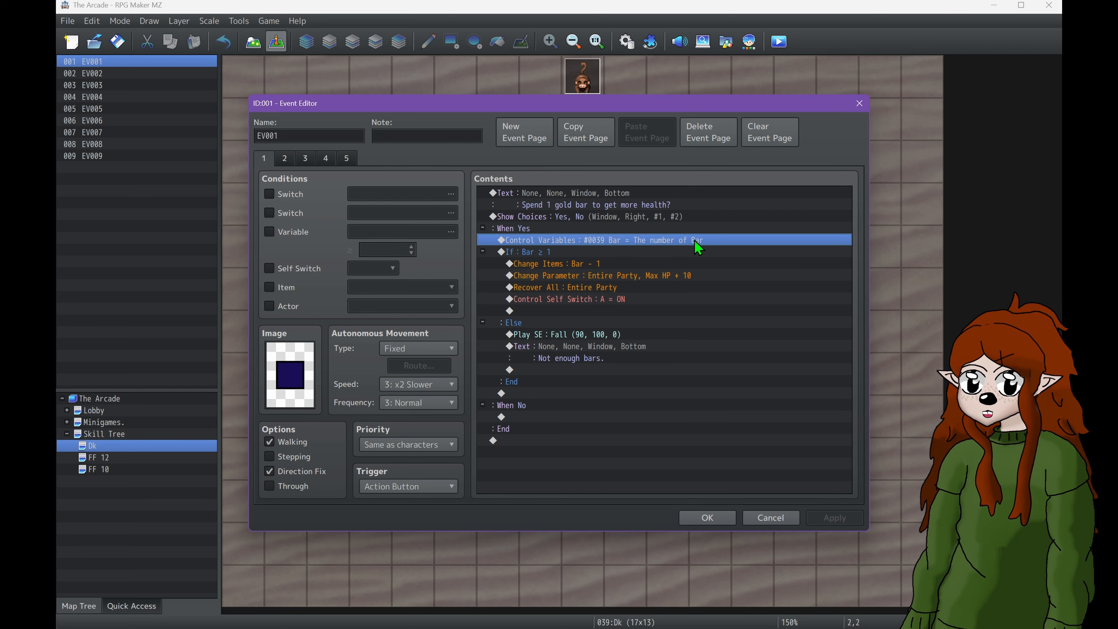
pyautogui.doubleClick(549, 240)
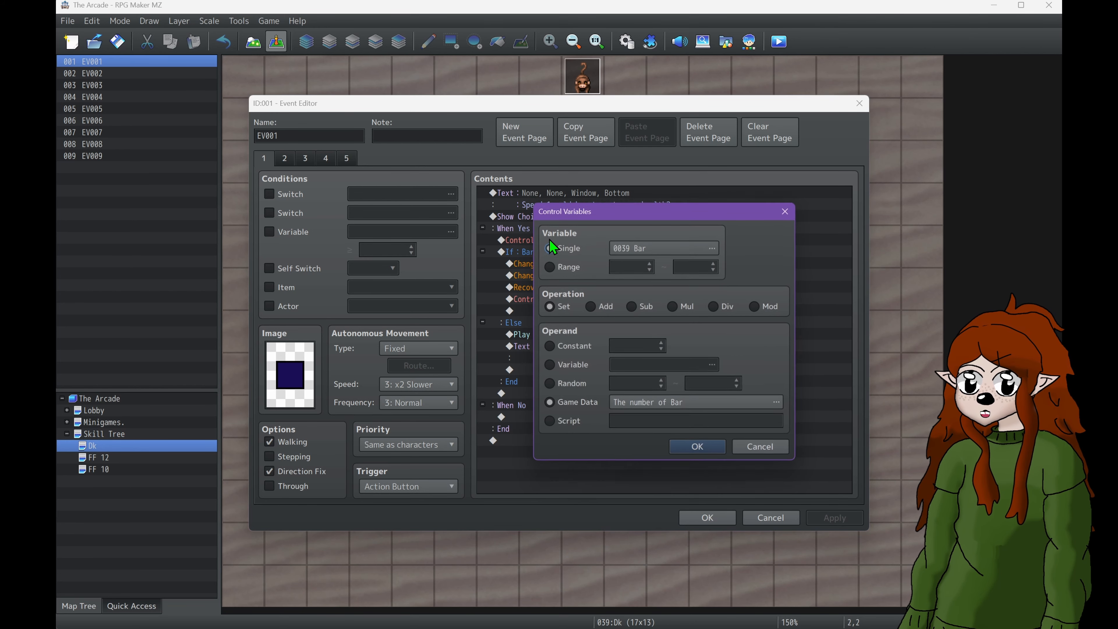
pyautogui.click(625, 408)
pyautogui.click(776, 435)
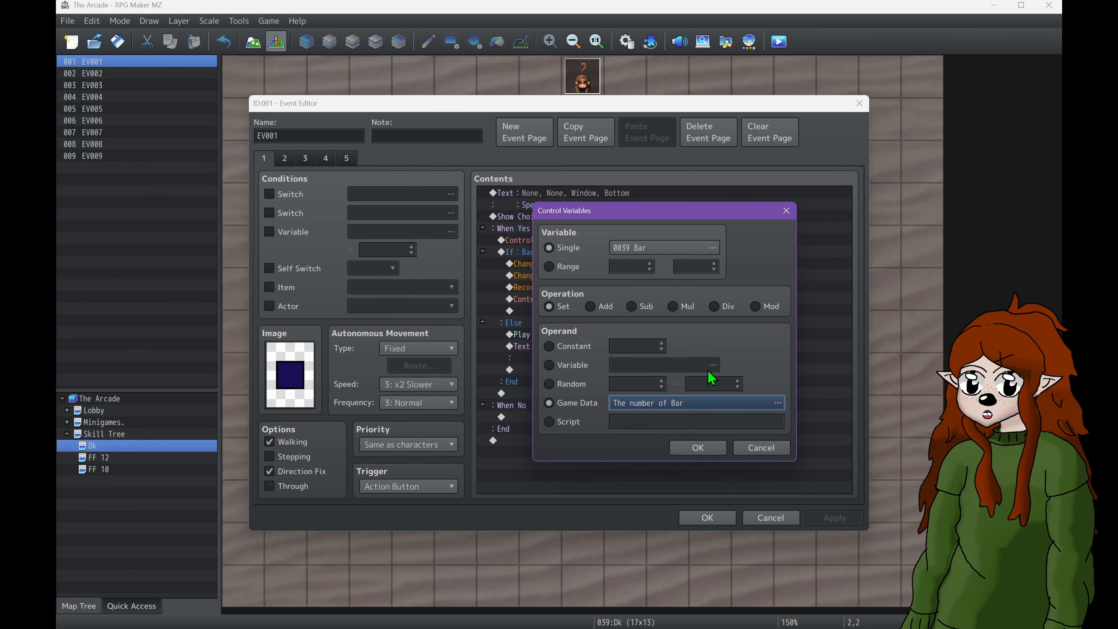
pyautogui.click(740, 449)
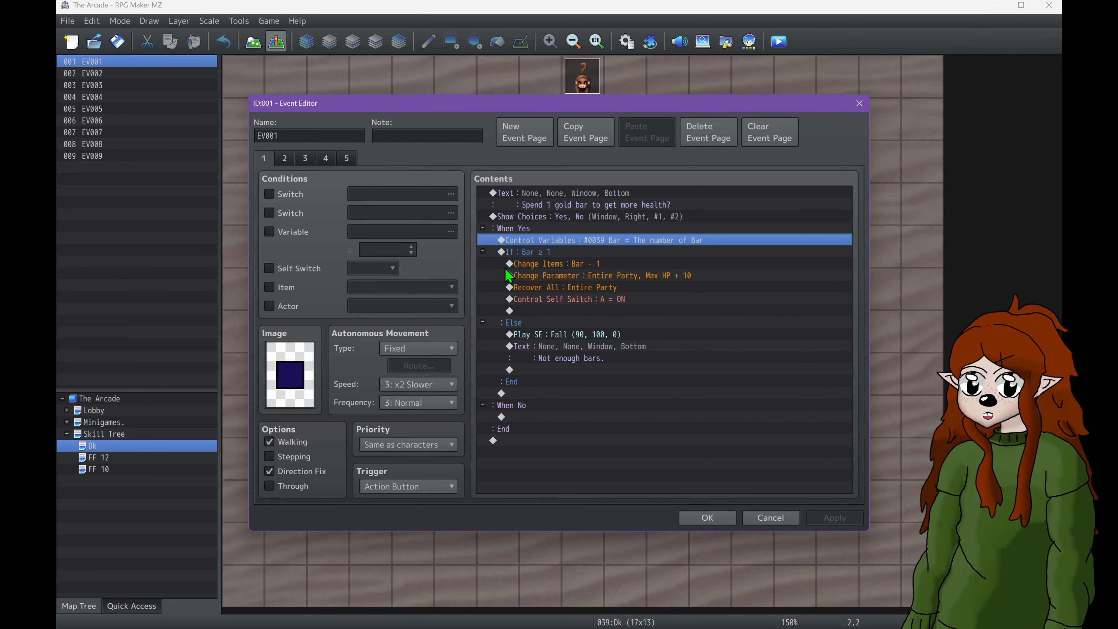
# - Examine page 1's Bar ≥ 1 branch, including the Change Items command and the settings of its Max HP Change Parameter command
pyautogui.click(518, 254)
pyautogui.click(540, 264)
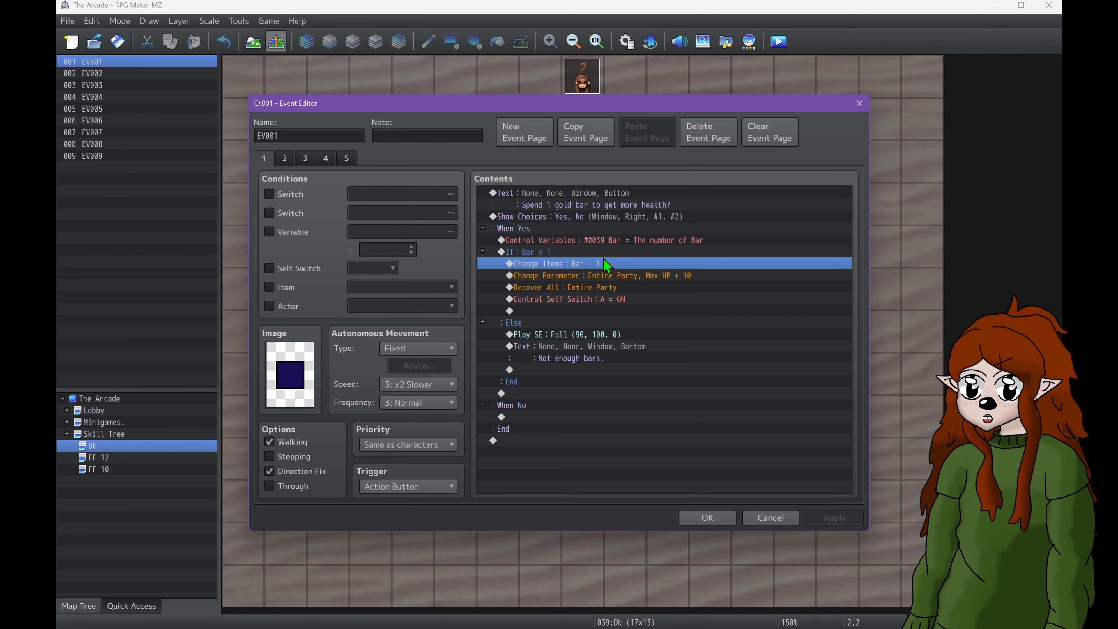
pyautogui.click(570, 276)
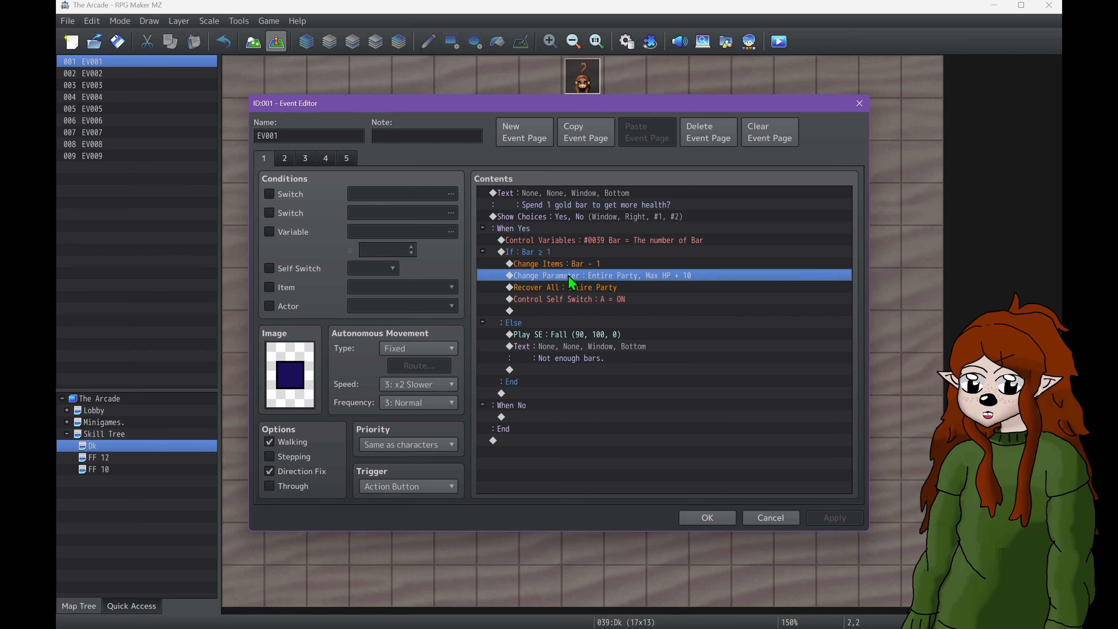
pyautogui.doubleClick(660, 276)
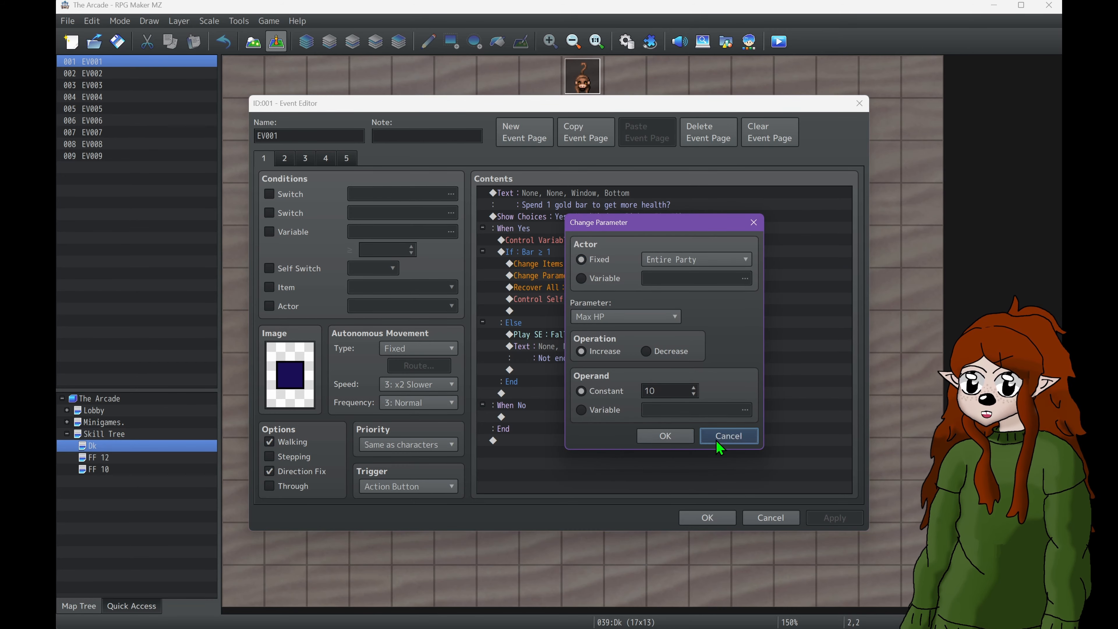
pyautogui.click(728, 435)
# - Compare the Change HP and Change Parameter event commands by viewing their options, adding neither to the event
pyautogui.doubleClick(630, 454)
pyautogui.click(783, 299)
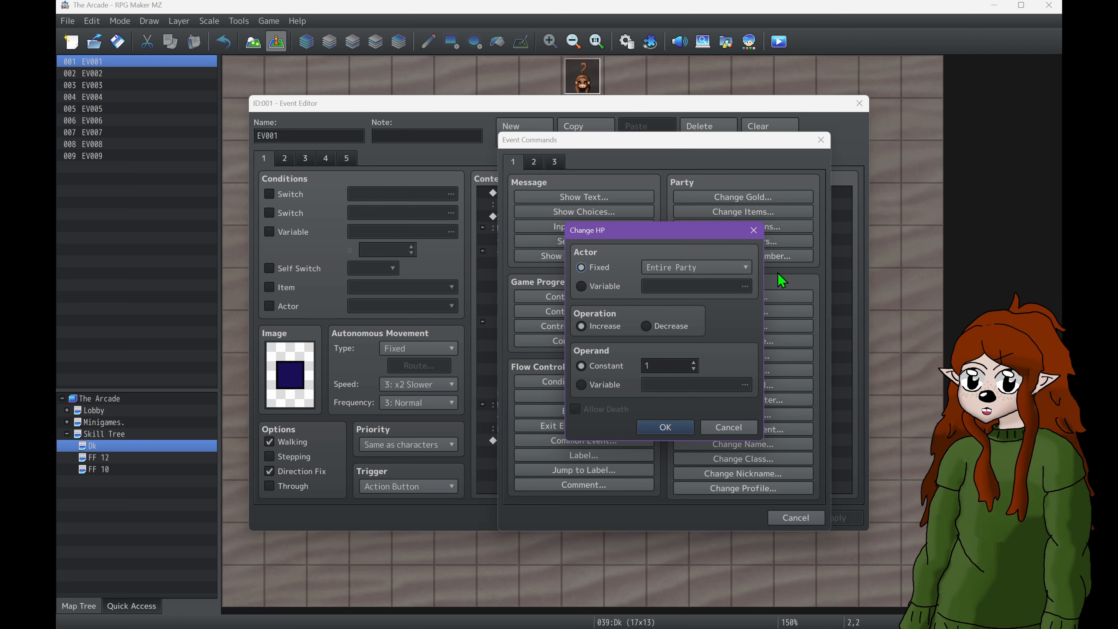
pyautogui.click(710, 428)
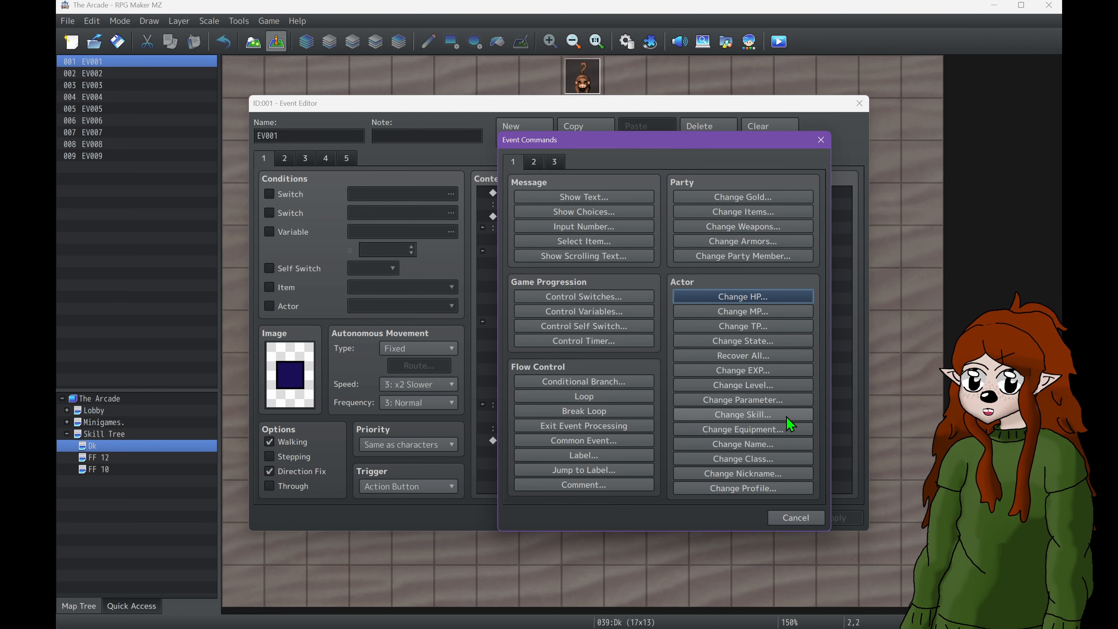
pyautogui.click(782, 401)
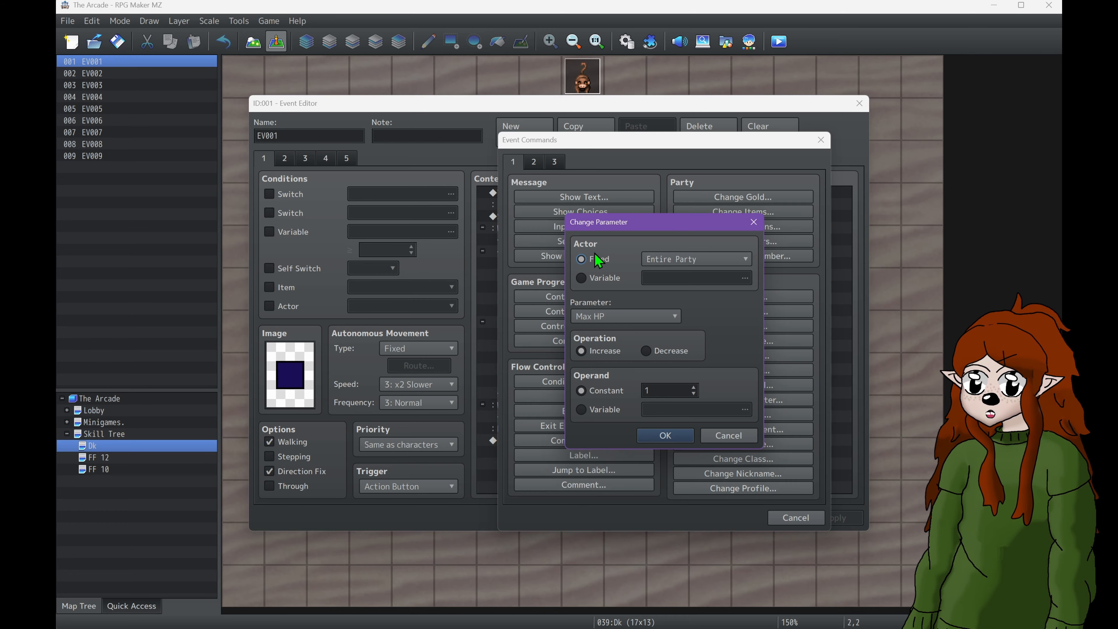
pyautogui.click(734, 441)
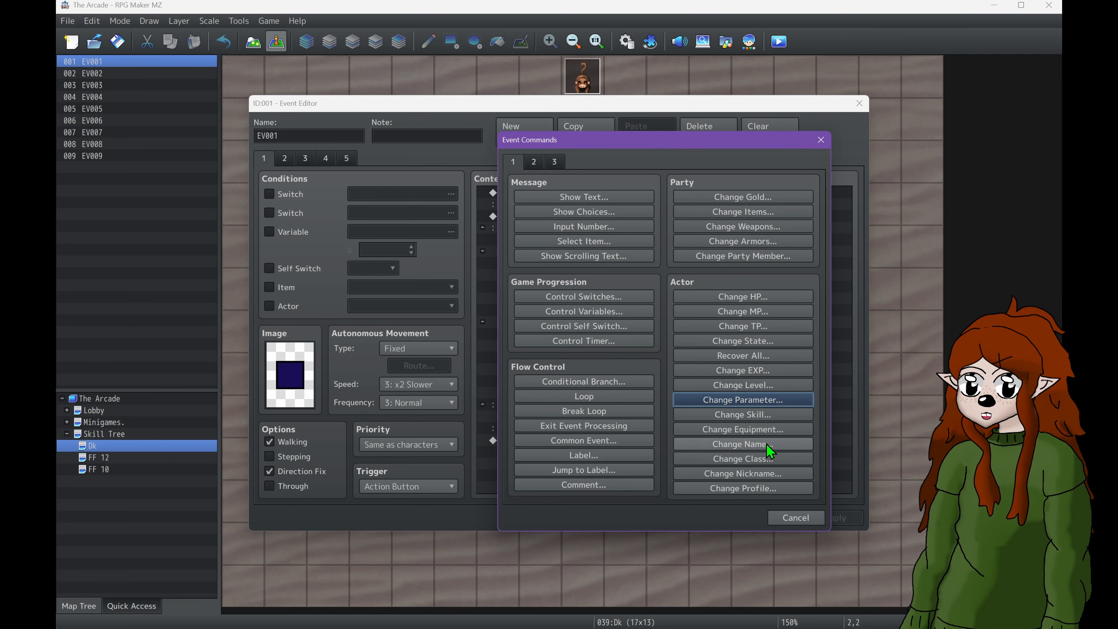
pyautogui.click(789, 516)
# - Review page 1's Recover All and Control Self Switch commands and the sound effect and text in its Else branch
pyautogui.click(607, 276)
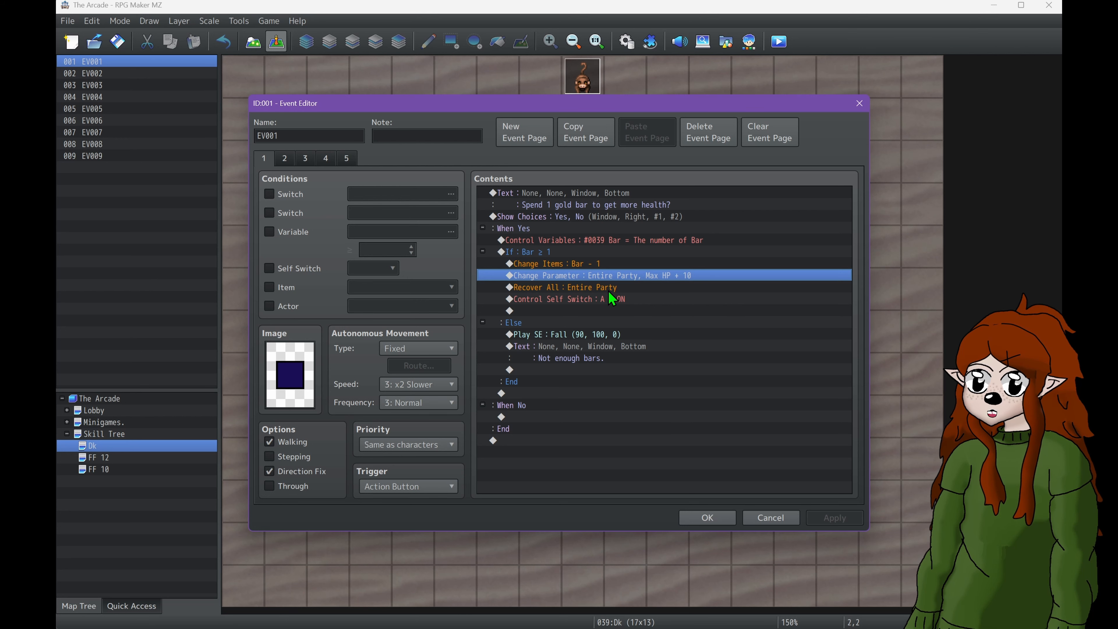
pyautogui.click(619, 287)
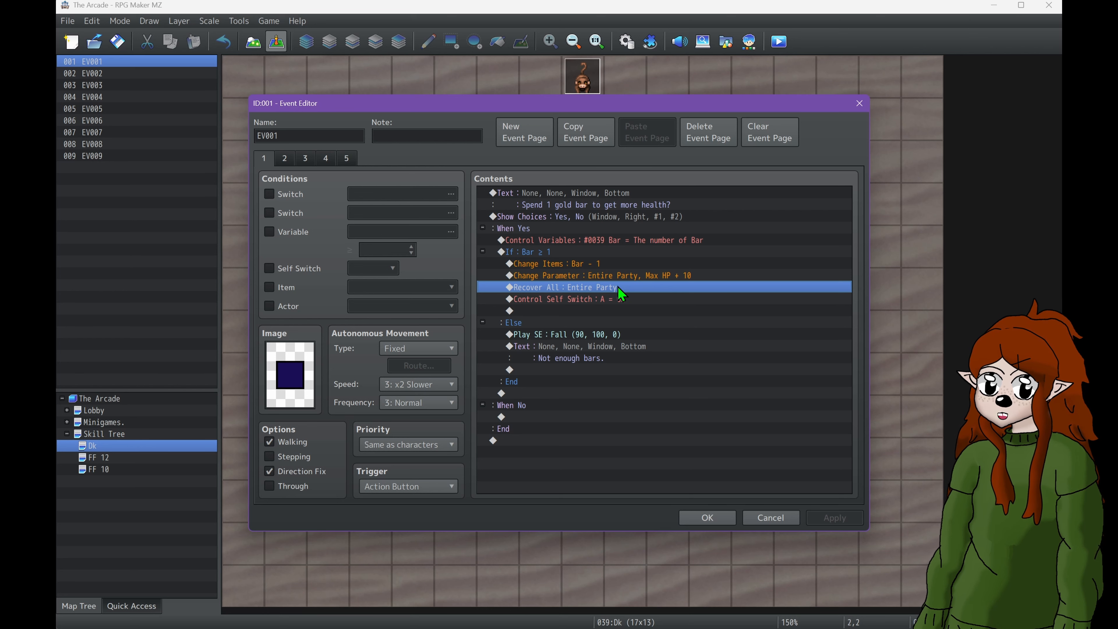
pyautogui.click(607, 299)
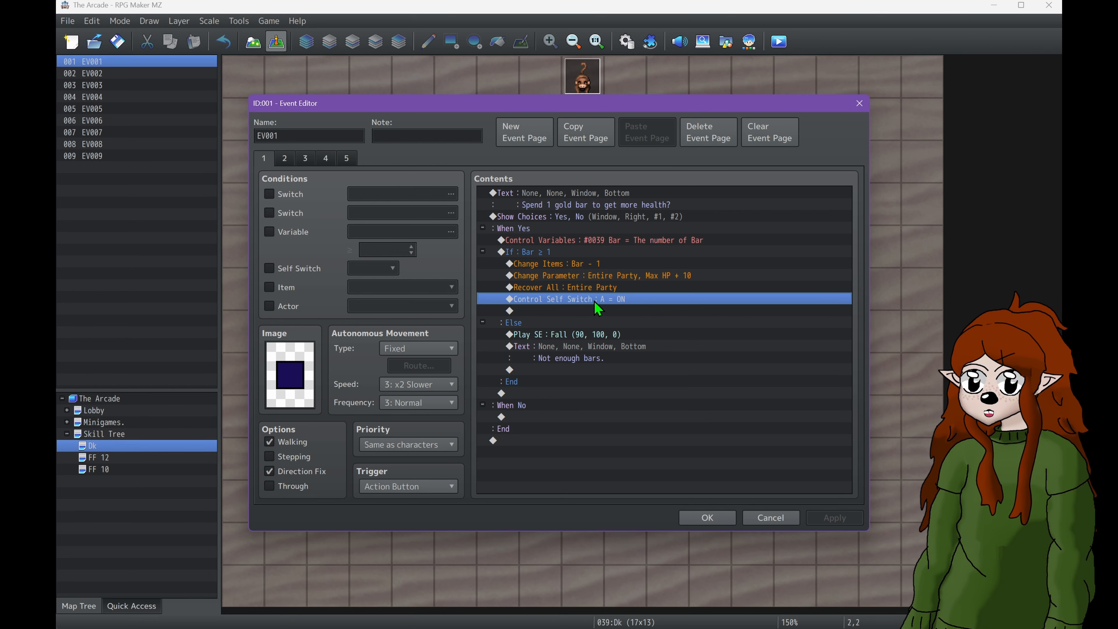
pyautogui.click(534, 253)
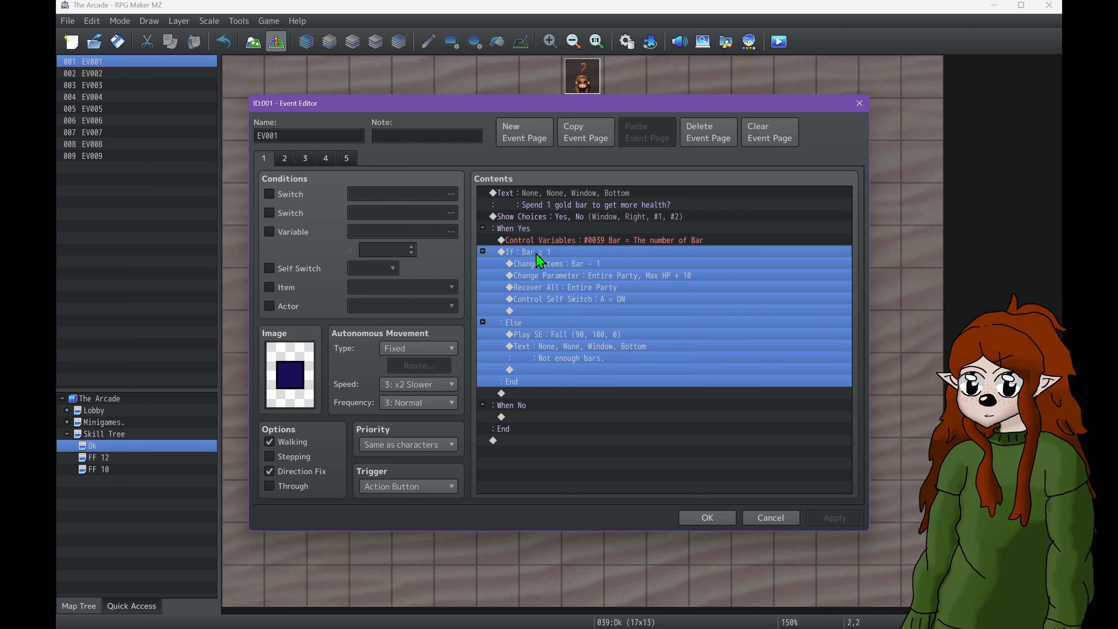
pyautogui.click(602, 335)
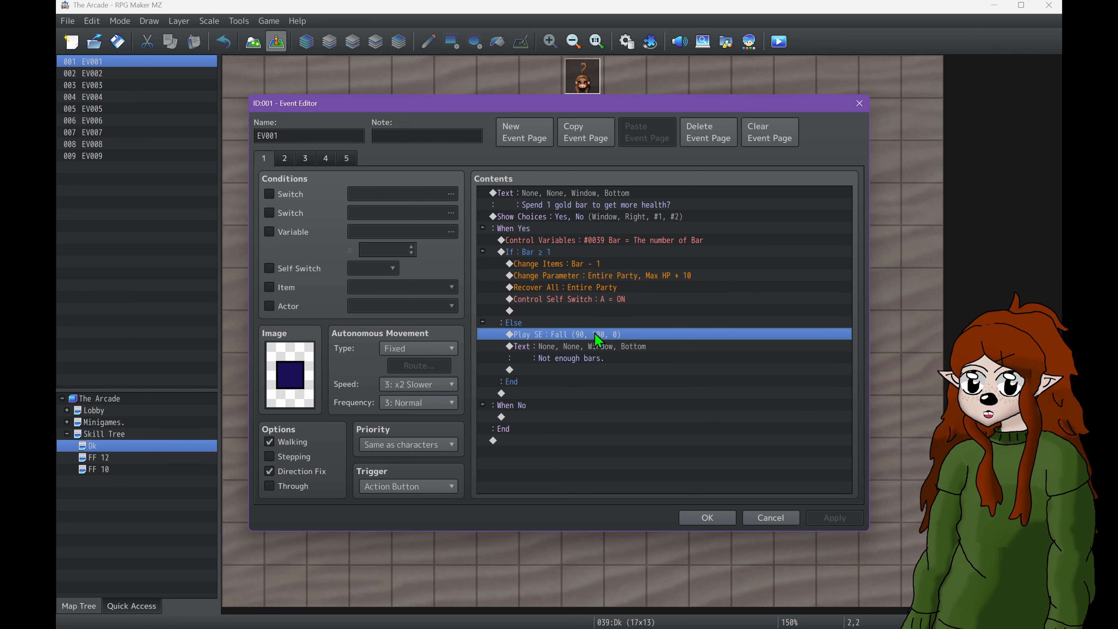
pyautogui.click(573, 358)
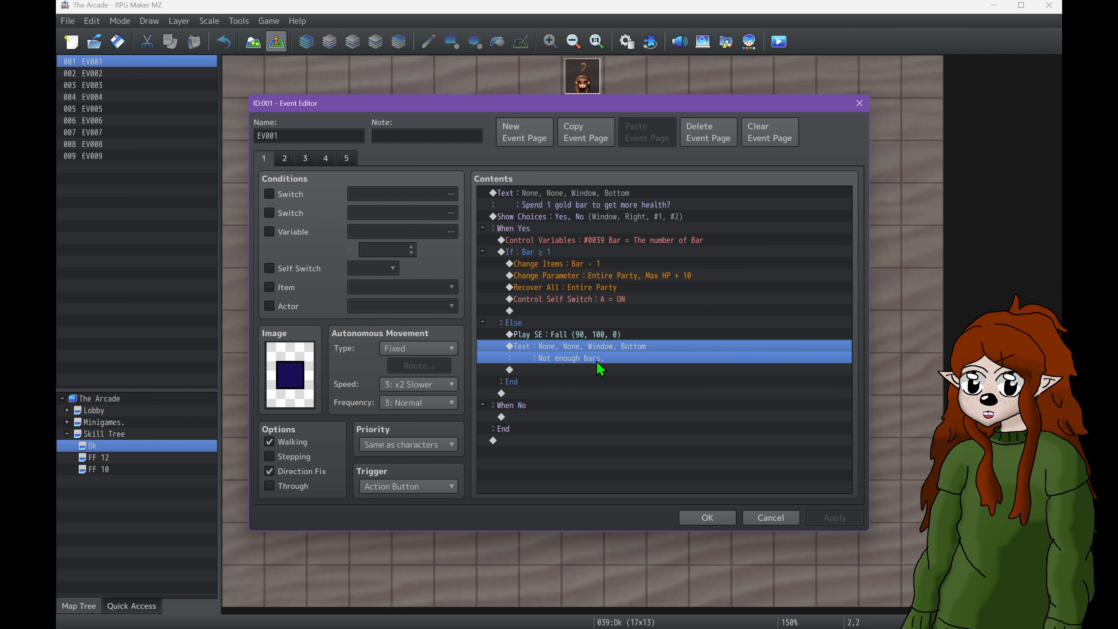
# - Compare the gold bar cost, Max HP gain and self switch commands across EV001's other event pages
pyautogui.click(285, 163)
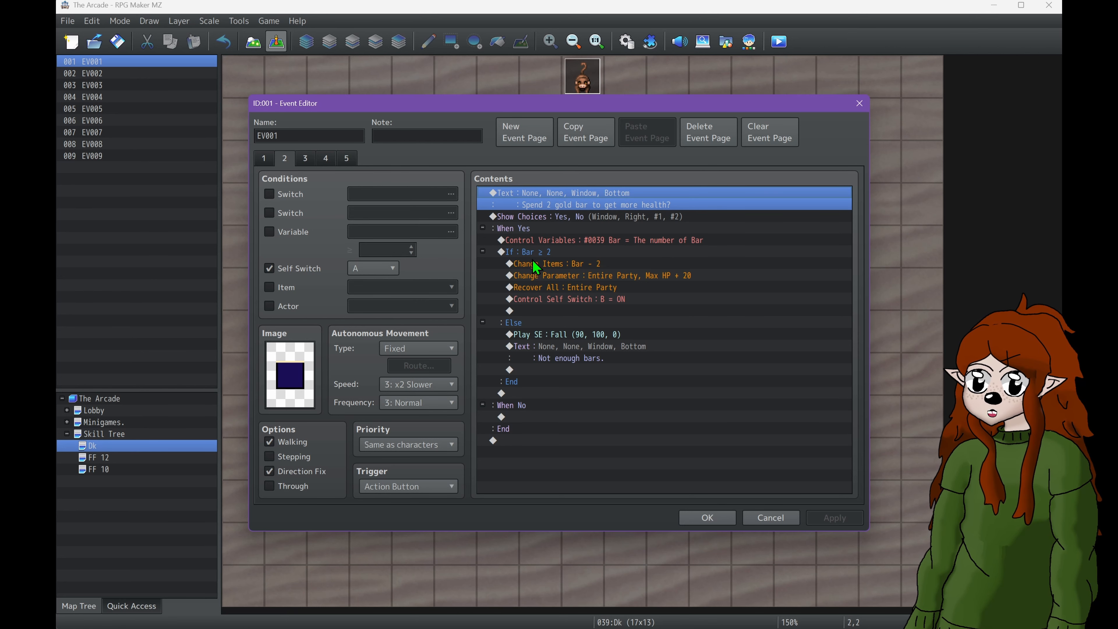
pyautogui.click(541, 253)
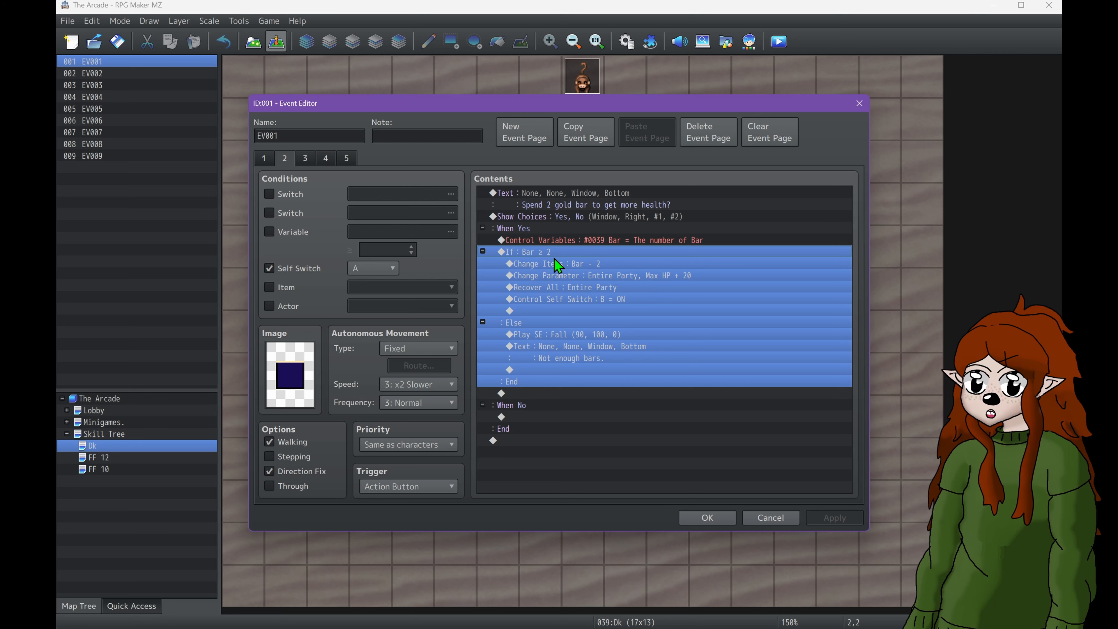
pyautogui.click(559, 264)
pyautogui.click(689, 277)
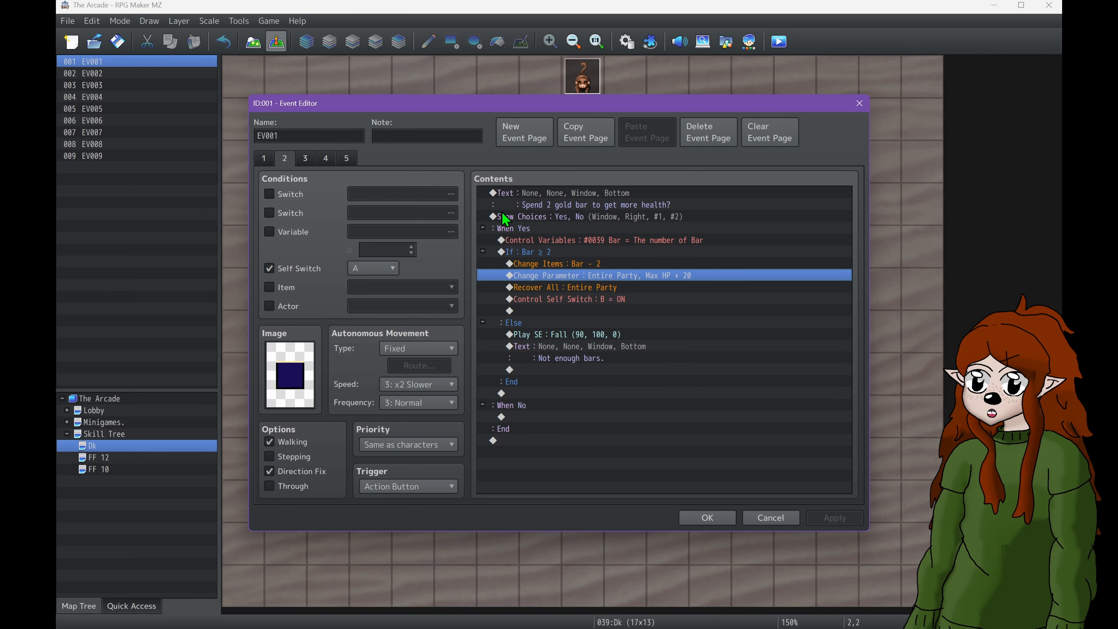
pyautogui.click(325, 159)
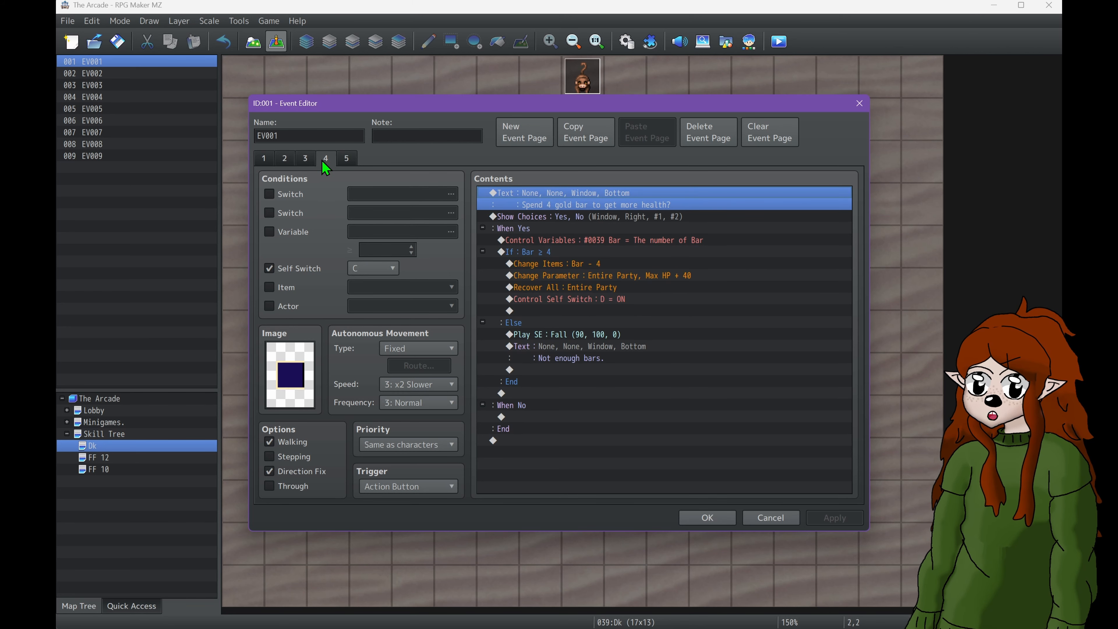
pyautogui.click(348, 159)
pyautogui.click(326, 160)
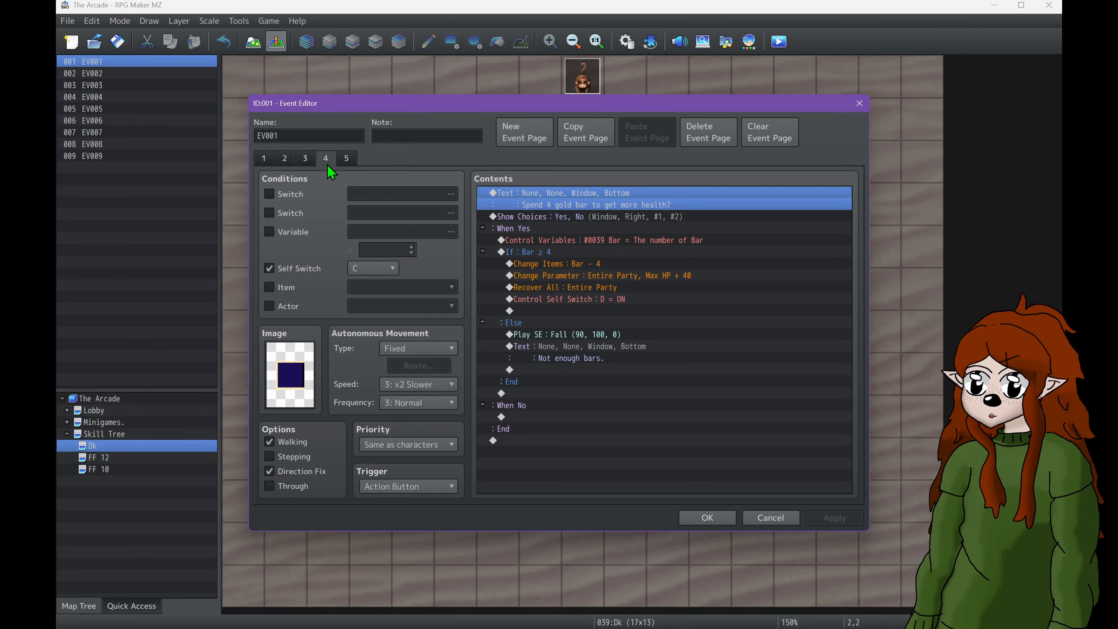
pyautogui.click(346, 160)
pyautogui.click(305, 159)
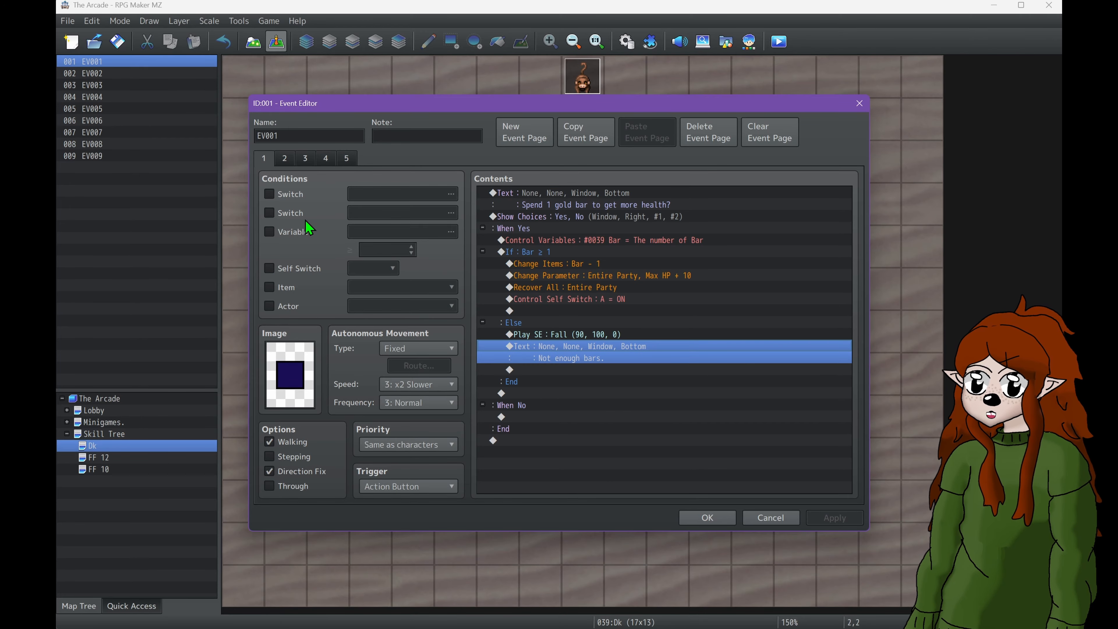
# - Close EV001 unchanged and check the contents of the neighbouring box events EV003 and EV002
pyautogui.click(752, 518)
pyautogui.doubleClick(393, 164)
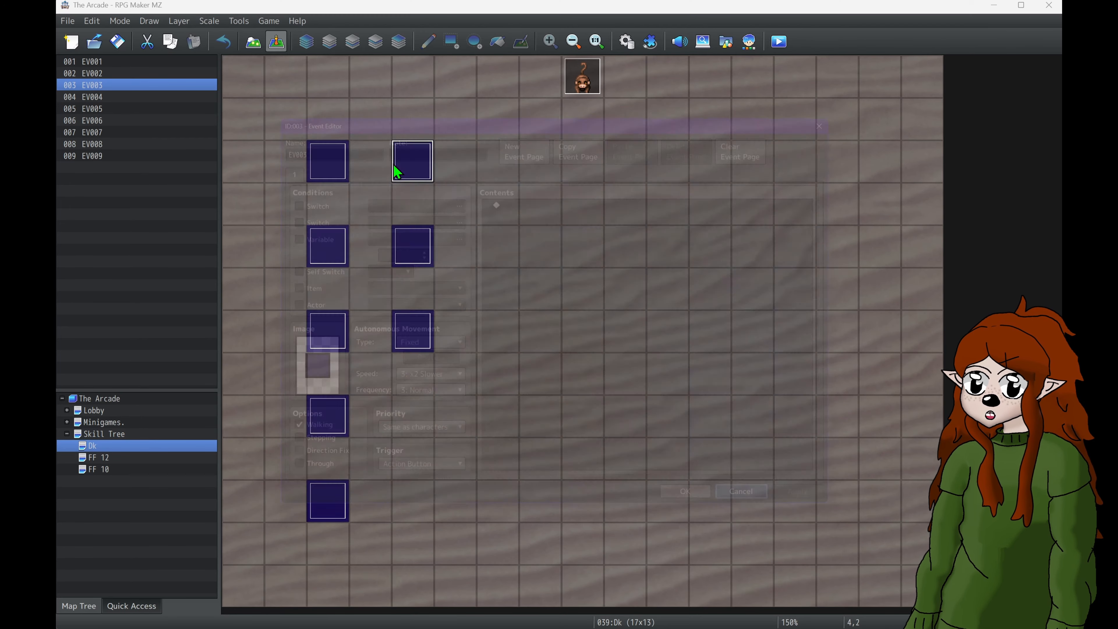
pyautogui.click(775, 520)
pyautogui.doubleClick(319, 230)
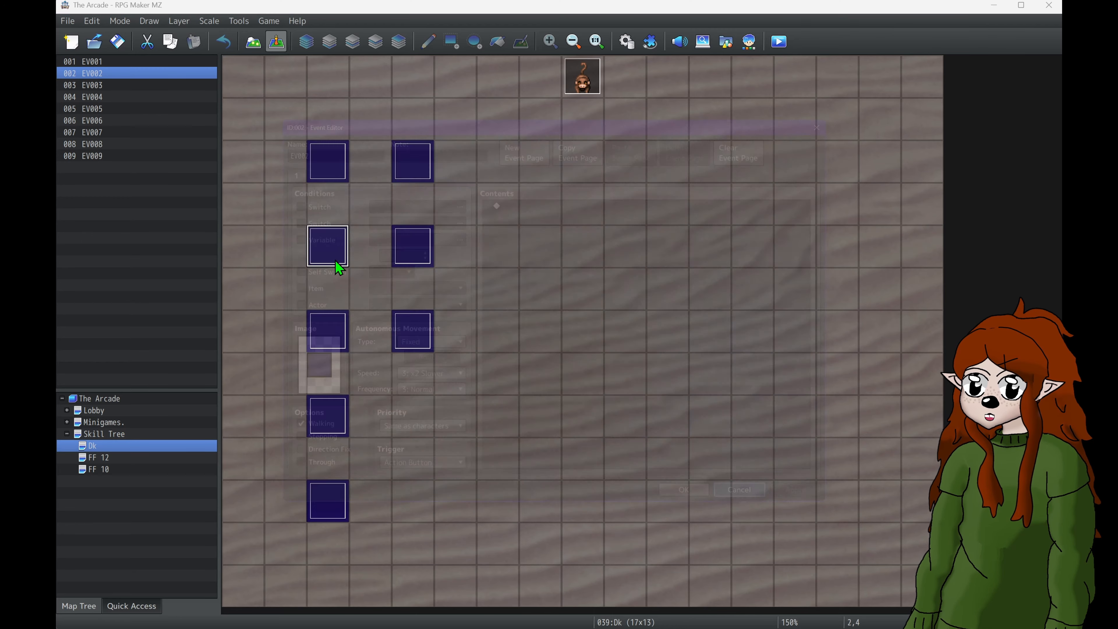
pyautogui.click(748, 518)
pyautogui.click(330, 160)
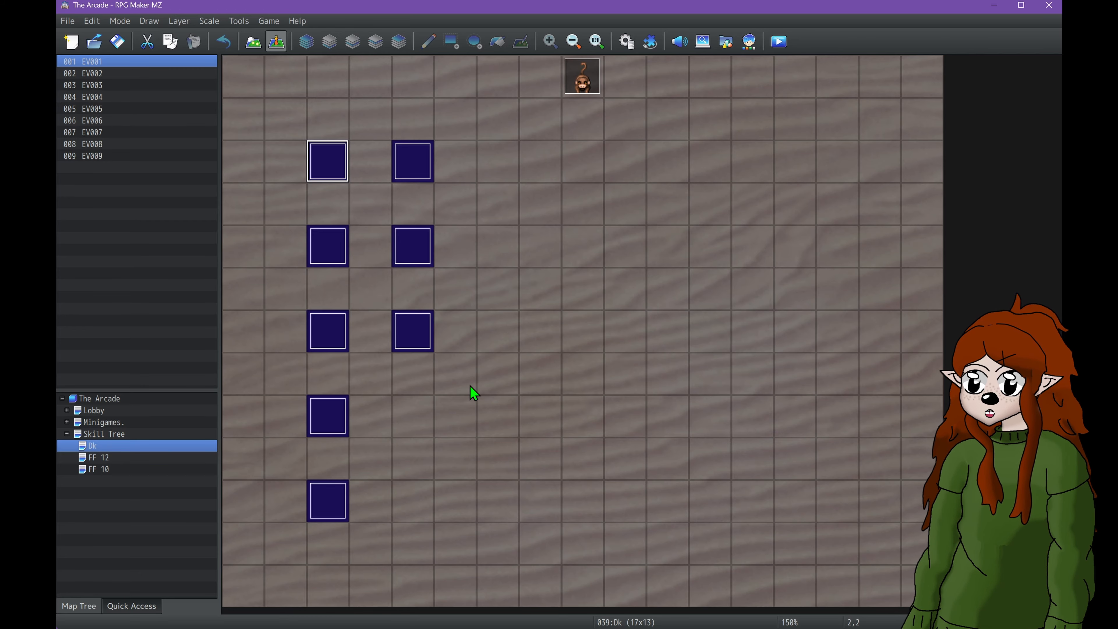
# - Return to the Skill Tree map, launch a full-screen playtest and start a new game
pyautogui.click(153, 434)
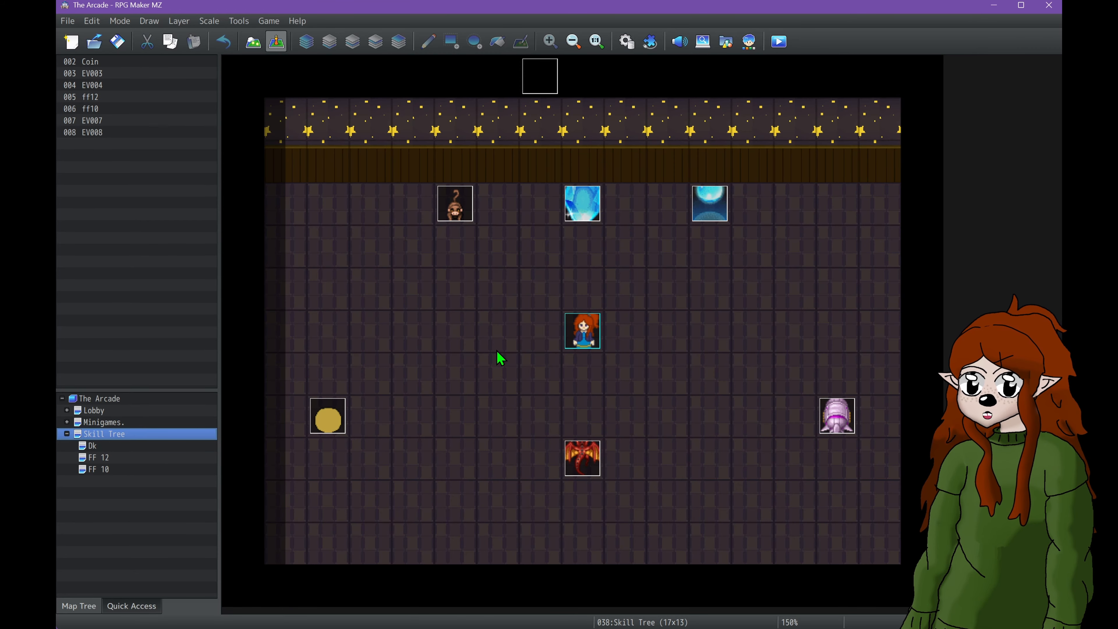
pyautogui.click(582, 470)
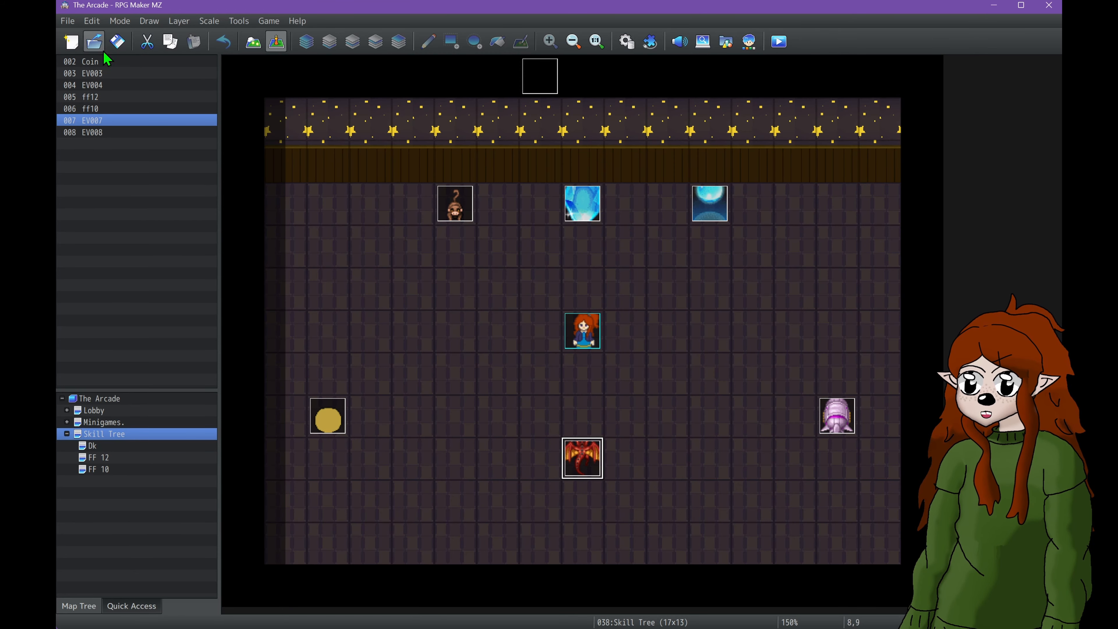
pyautogui.click(778, 43)
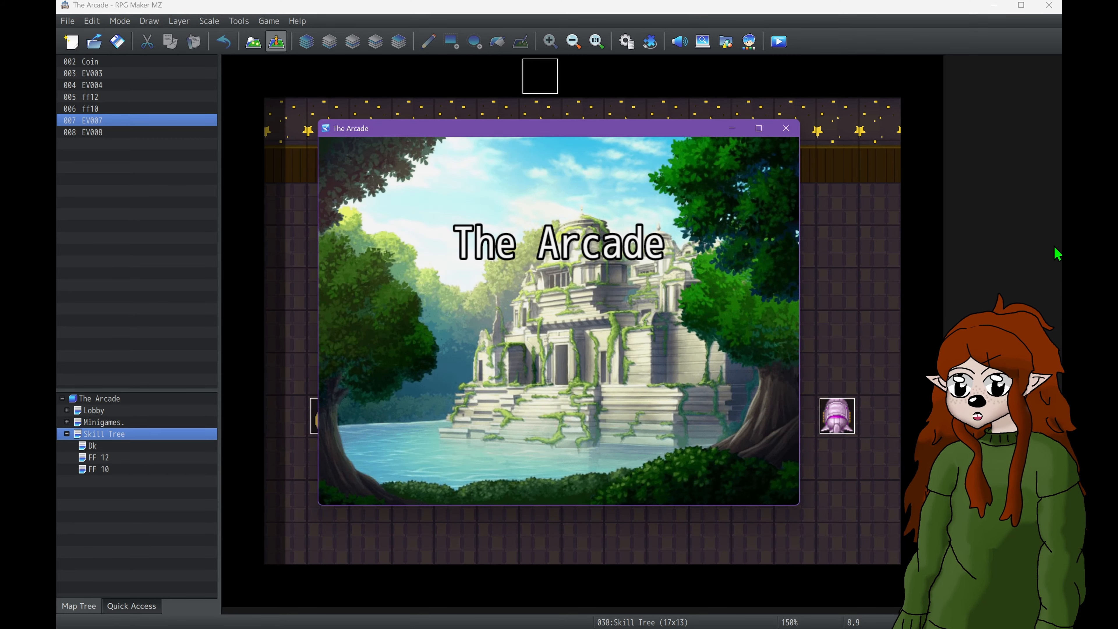
pyautogui.press('F4')
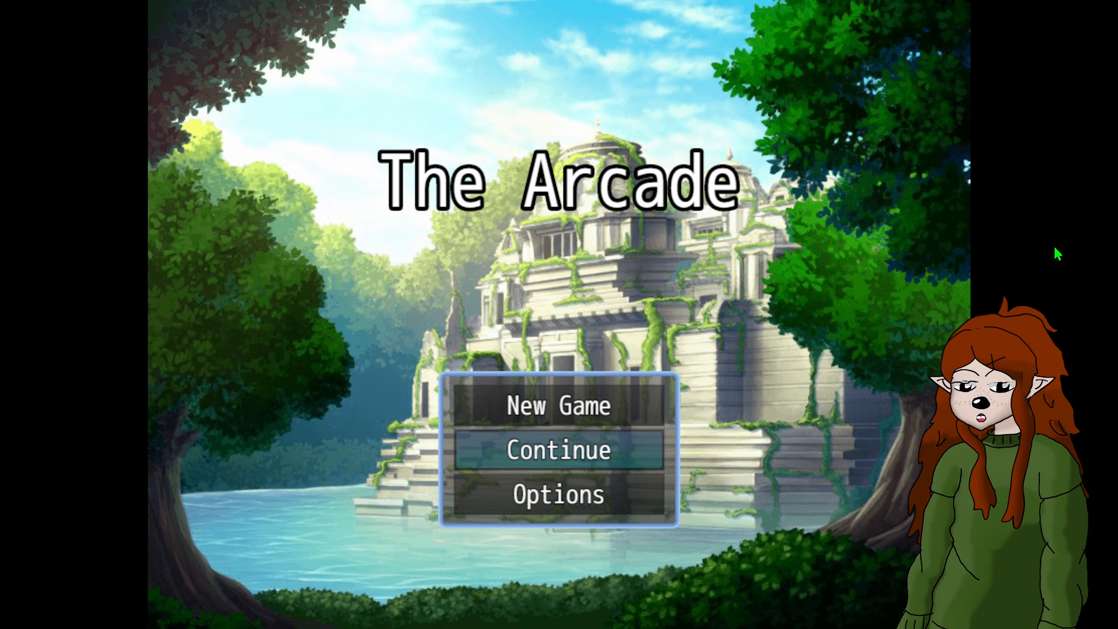
pyautogui.press('Up')
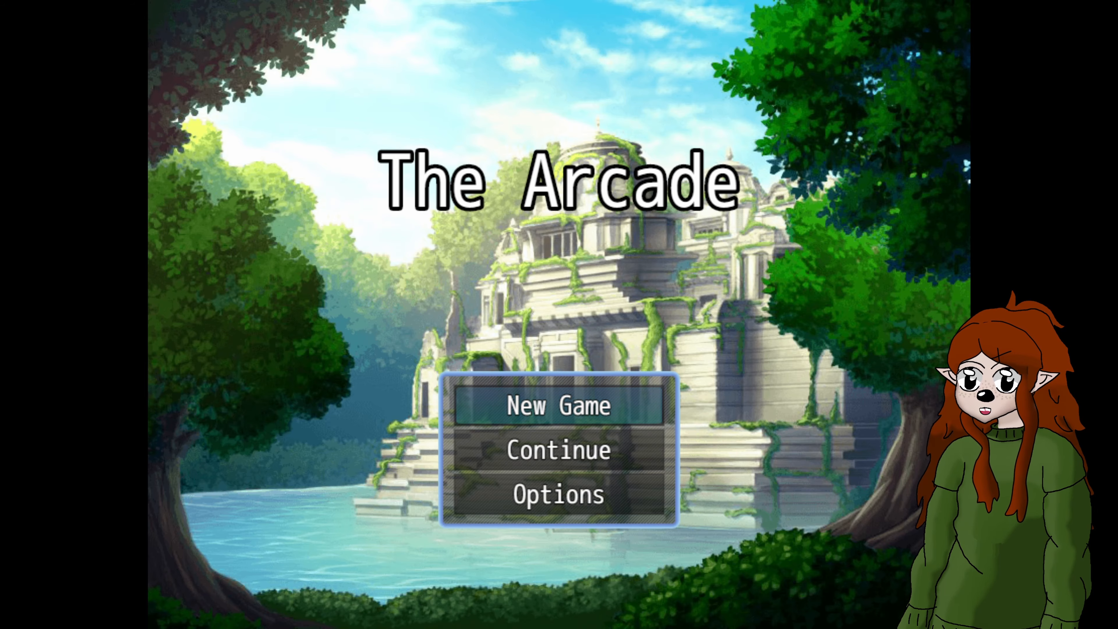
pyautogui.press('Return')
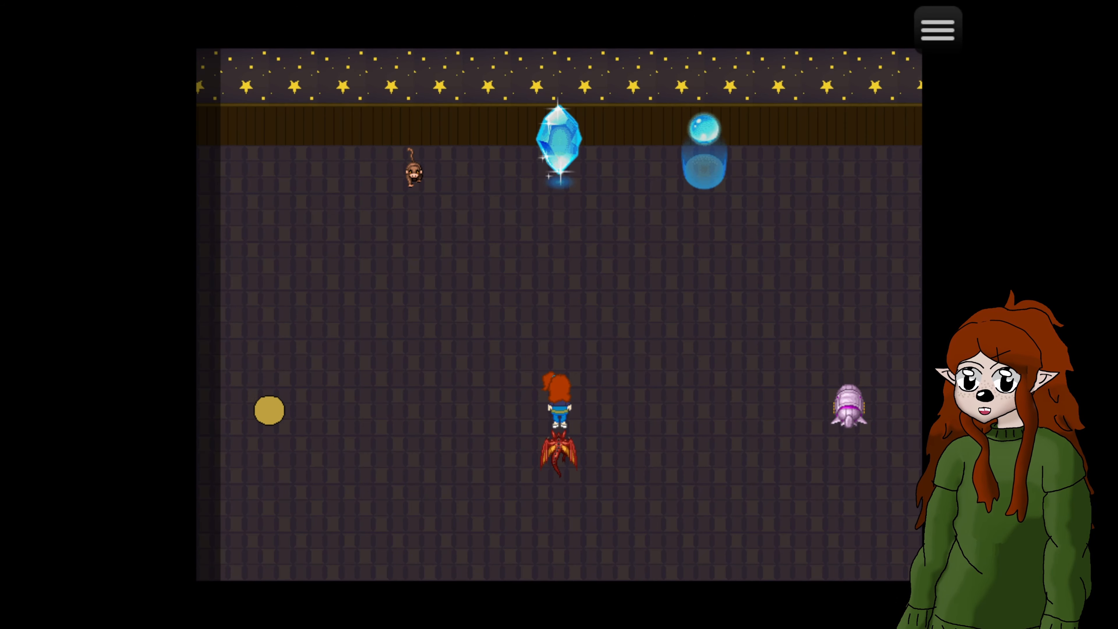
# - Walk the character around the middle of the room and back to the tile above the red dragon
pyautogui.press('Up')
pyautogui.press('Up')
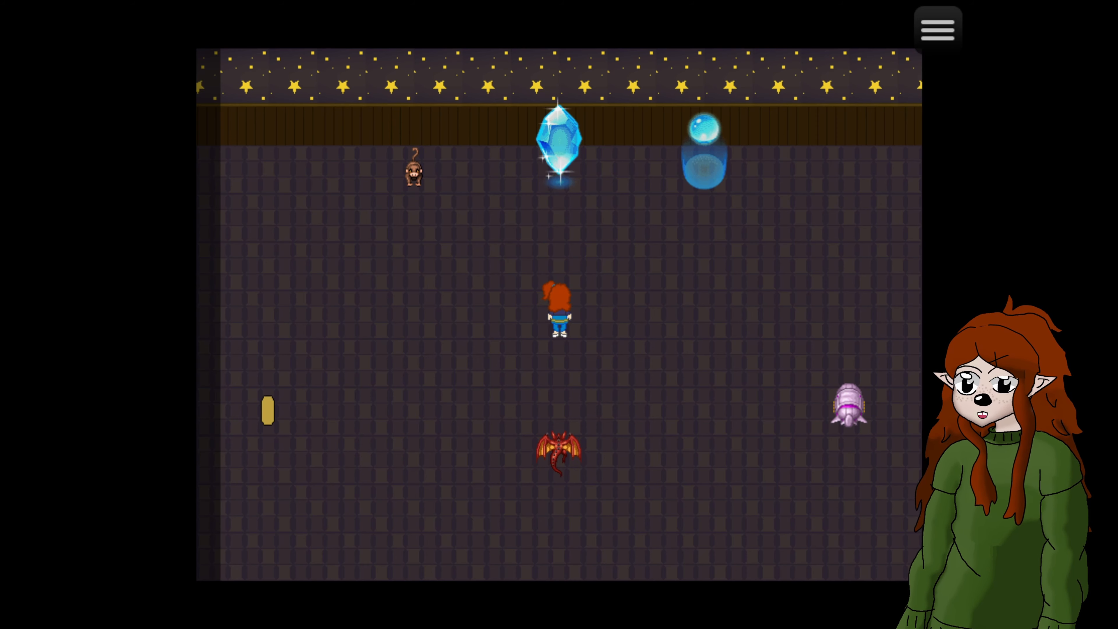
pyautogui.press('Left')
pyautogui.press('Left')
pyautogui.press('Right')
pyautogui.press('Right')
pyautogui.press('Down')
pyautogui.press('Down')
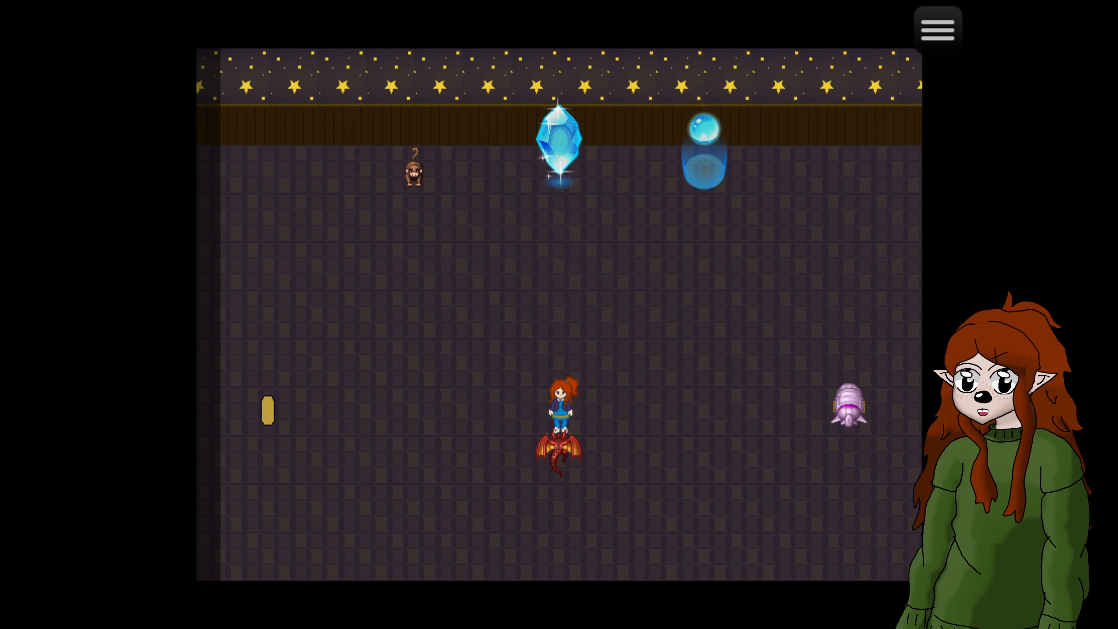
# - Check the party's item categories and HP in the game menu, and return to the map
pyautogui.press('Escape')
pyautogui.press('Return')
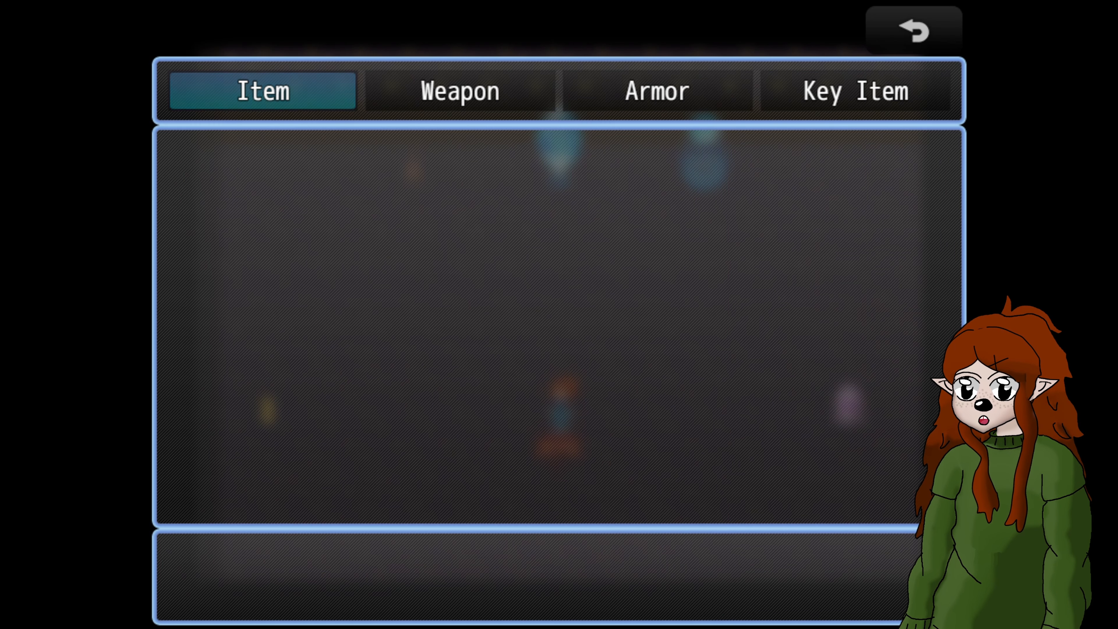
pyautogui.press('Right')
pyautogui.press('Right')
pyautogui.press('Right')
pyautogui.press('Left')
pyautogui.press('Escape')
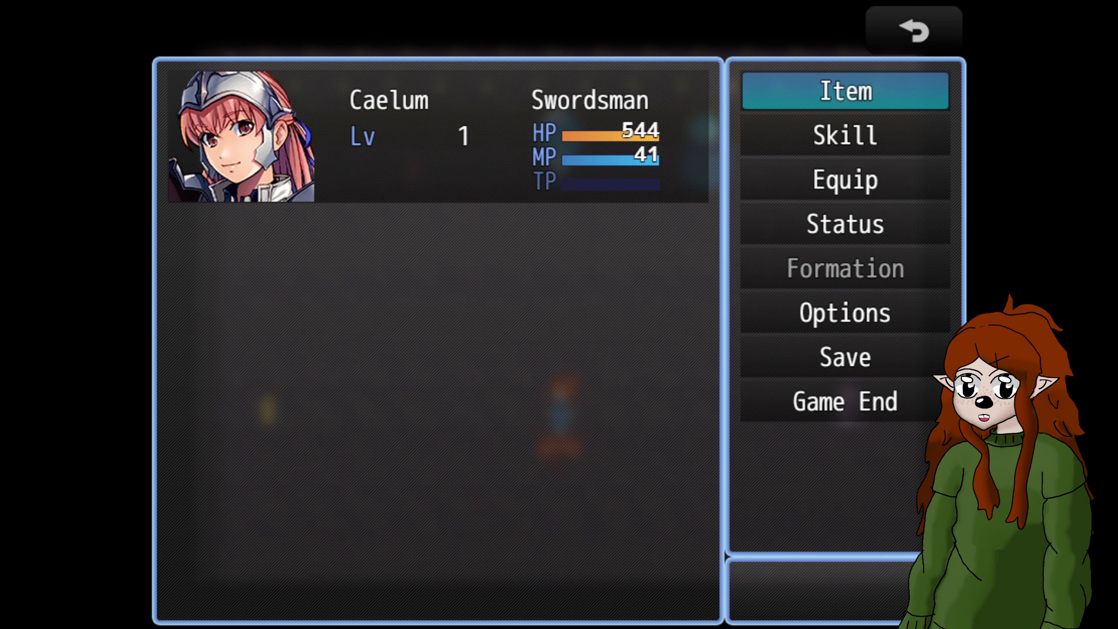
pyautogui.press('Escape')
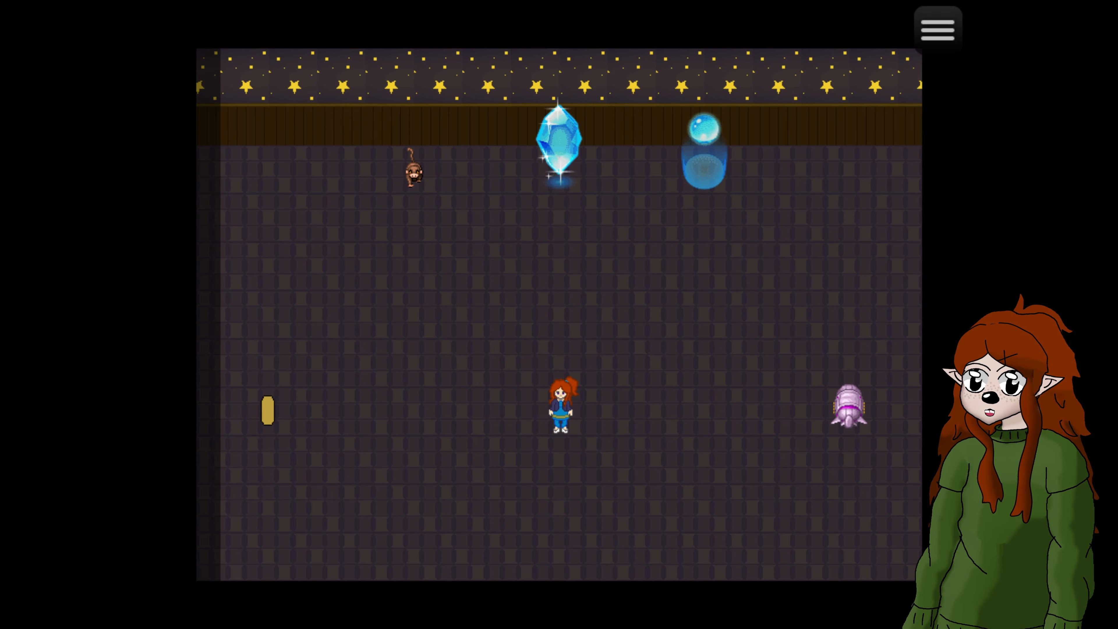
# - Walk the character up to the blue crystal and back down around the red dragon to the room's lower edge
pyautogui.press('Up')
pyautogui.press('Up')
pyautogui.press('Up')
pyautogui.press('Up')
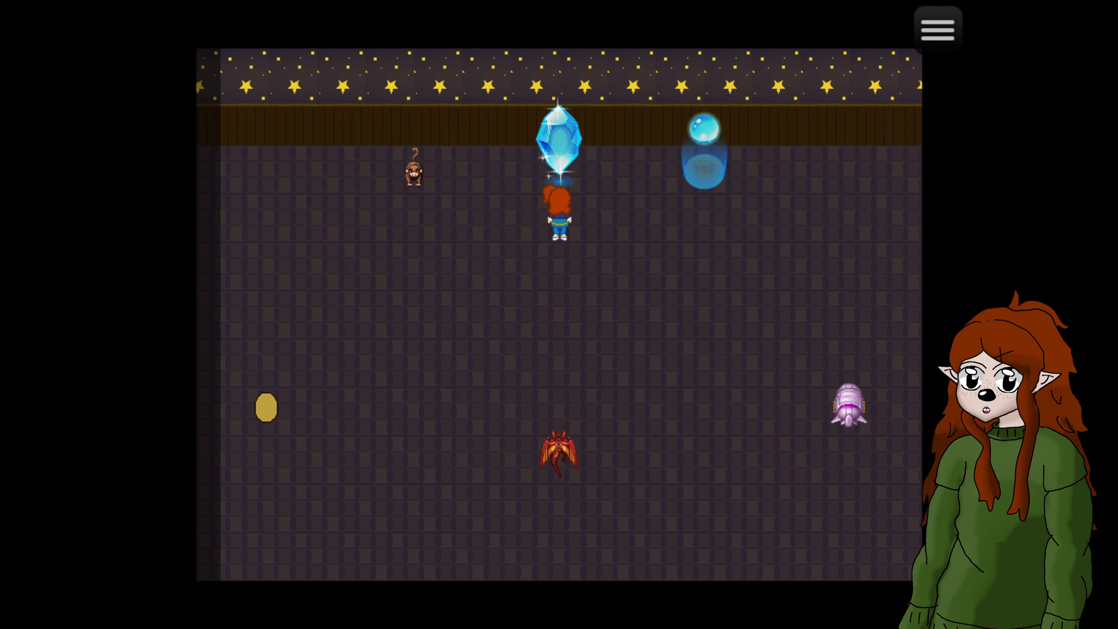
pyautogui.press('Down')
pyautogui.press('Down')
pyautogui.press('Down')
pyautogui.press('Down')
pyautogui.press('Left')
pyautogui.press('Down')
pyautogui.press('Down')
pyautogui.press('Down')
pyautogui.press('Right')
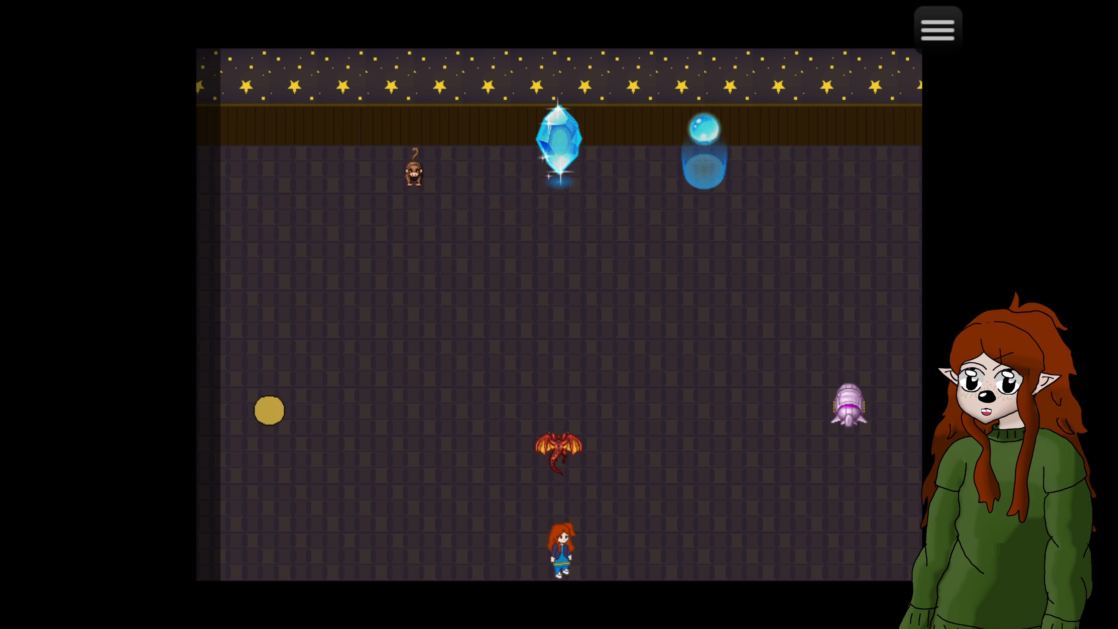
# - Walk the character from the room's lower edge up to the blue crystal and accept the travel to the licence board
pyautogui.press('Up')
pyautogui.press('Left')
pyautogui.press('Left')
pyautogui.press('Up')
pyautogui.press('Right')
pyautogui.press('Up')
pyautogui.press('Right')
pyautogui.press('Right')
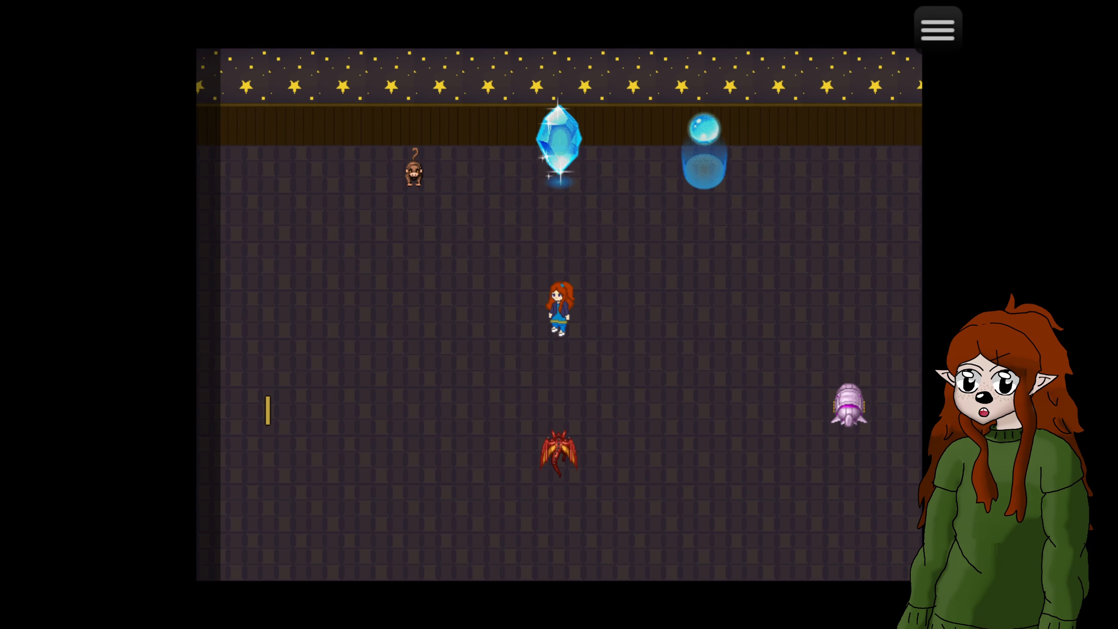
pyautogui.press('Up')
pyautogui.press('Return')
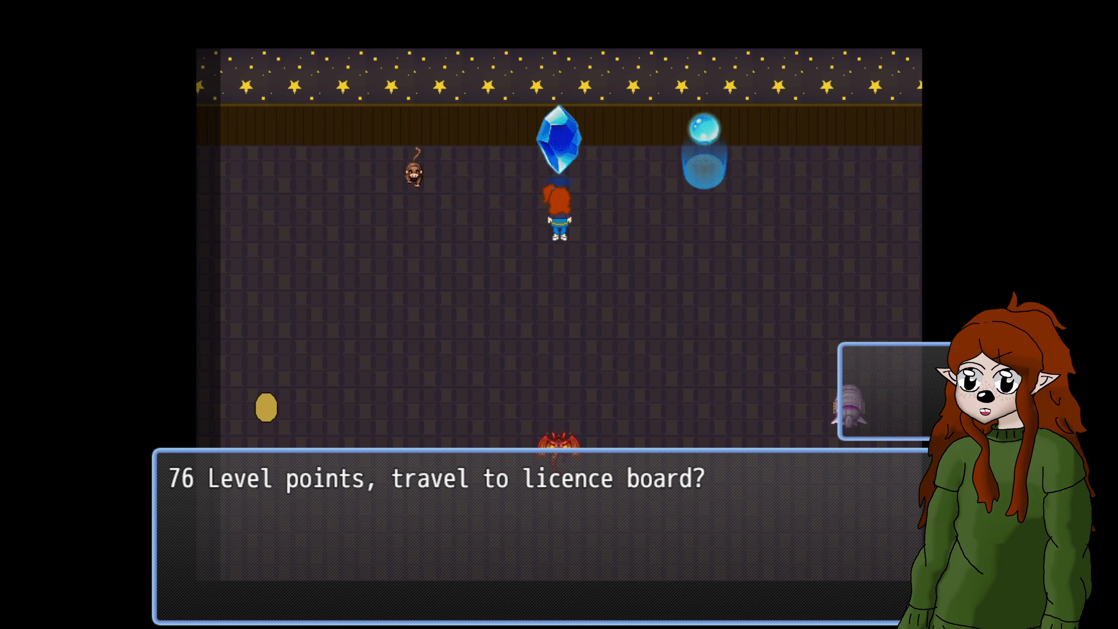
pyautogui.press('Return')
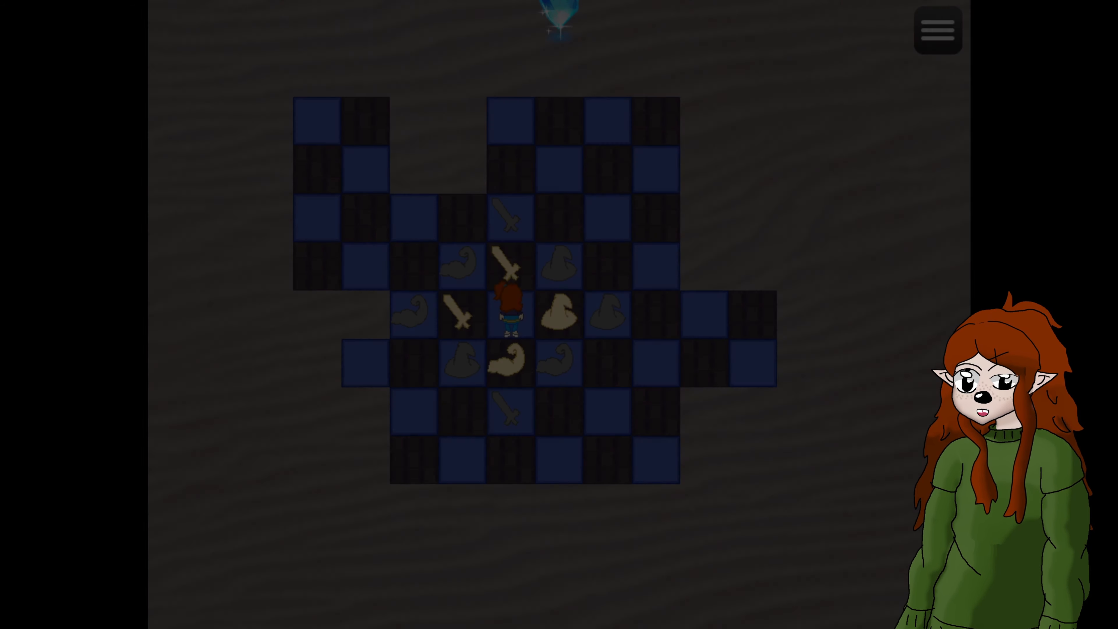
# - Face the bright sword above the board's starting tile and spend 1 LP to gain 10 attack
pyautogui.press('Left')
pyautogui.press('Up')
pyautogui.press('Down')
pyautogui.press('Left')
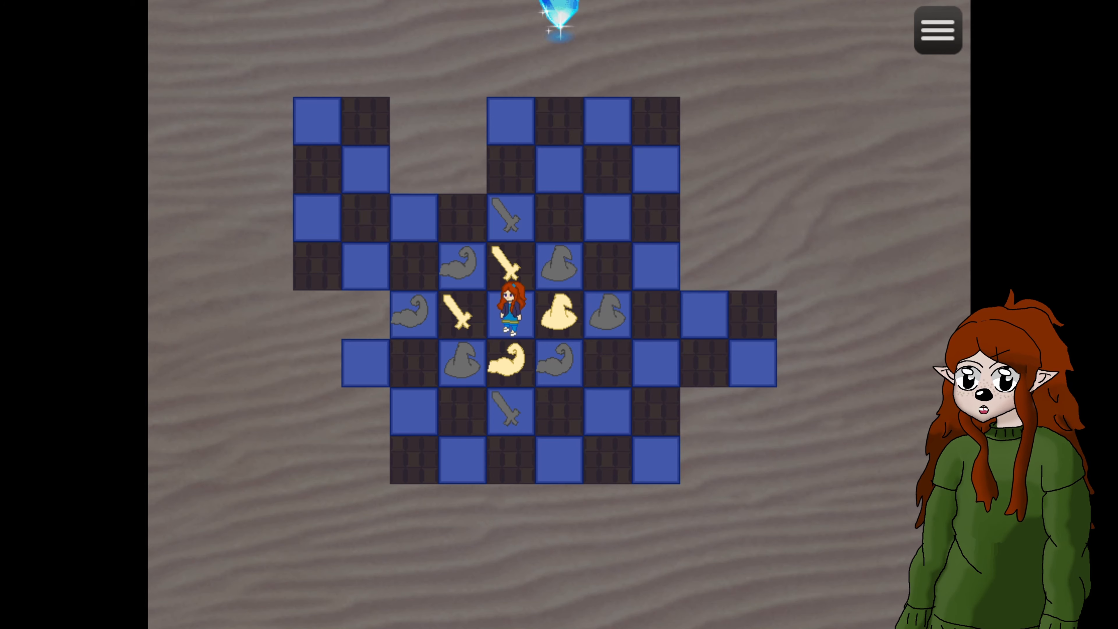
pyautogui.press('Up')
pyautogui.press('Down')
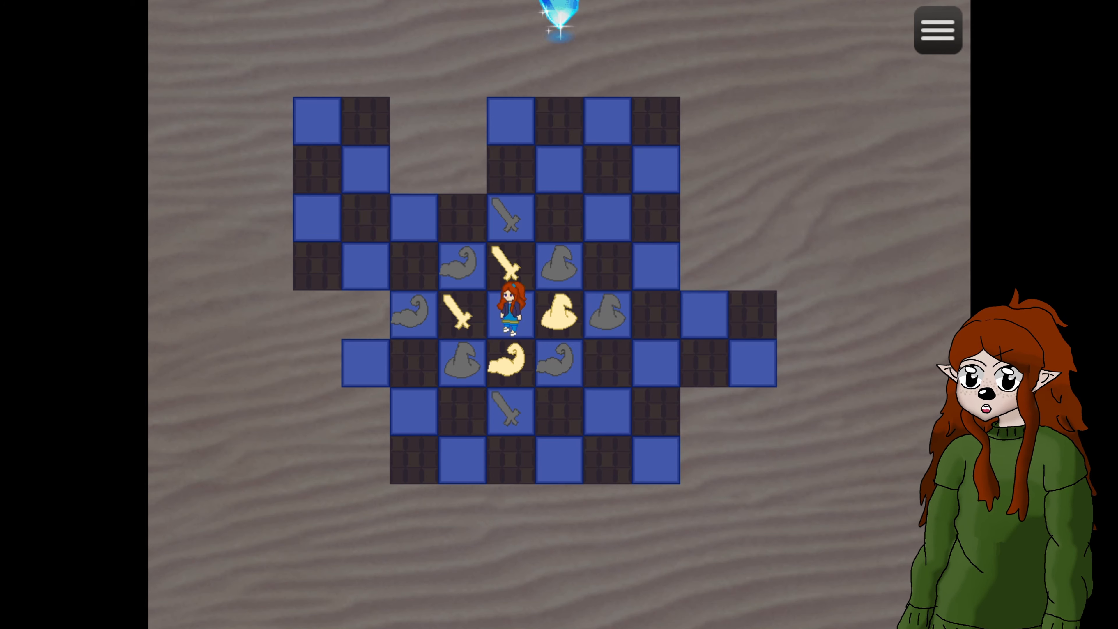
pyautogui.press('Up')
pyautogui.press('Return')
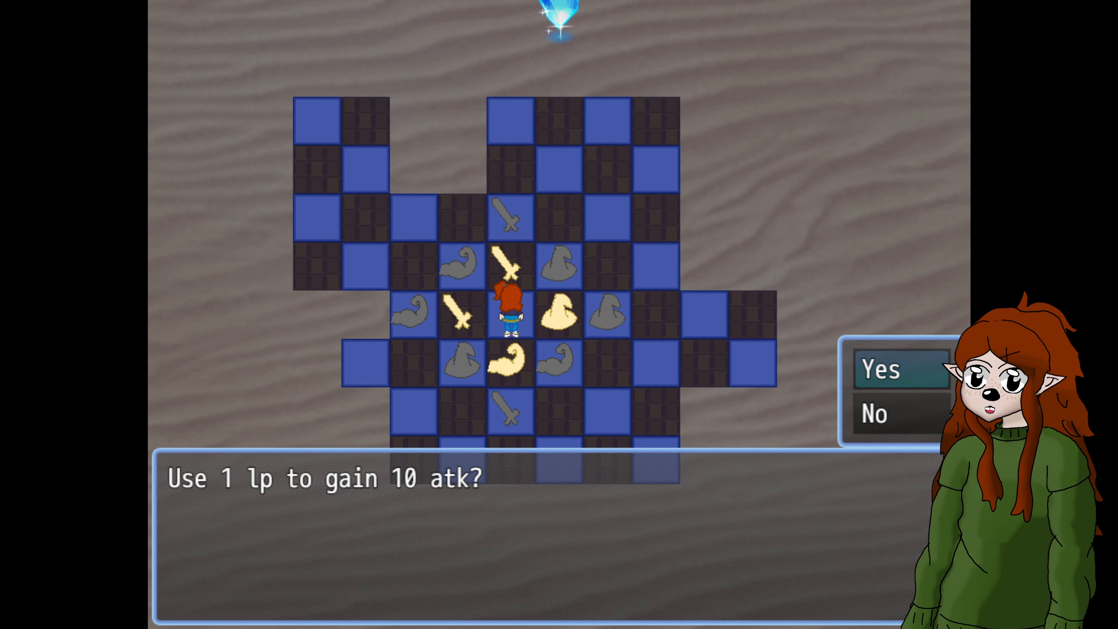
pyautogui.press('Return')
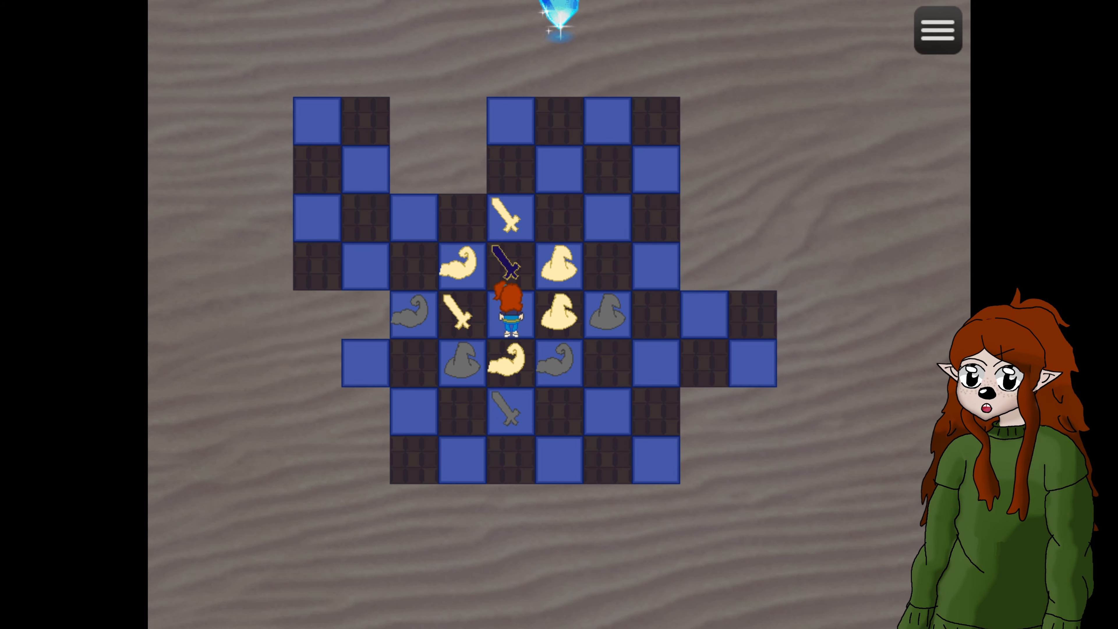
# - Walk the character onto the unlocked sword tile and back to the starting tile
pyautogui.press('Up')
pyautogui.press('Down')
pyautogui.press('Up')
pyautogui.press('Left')
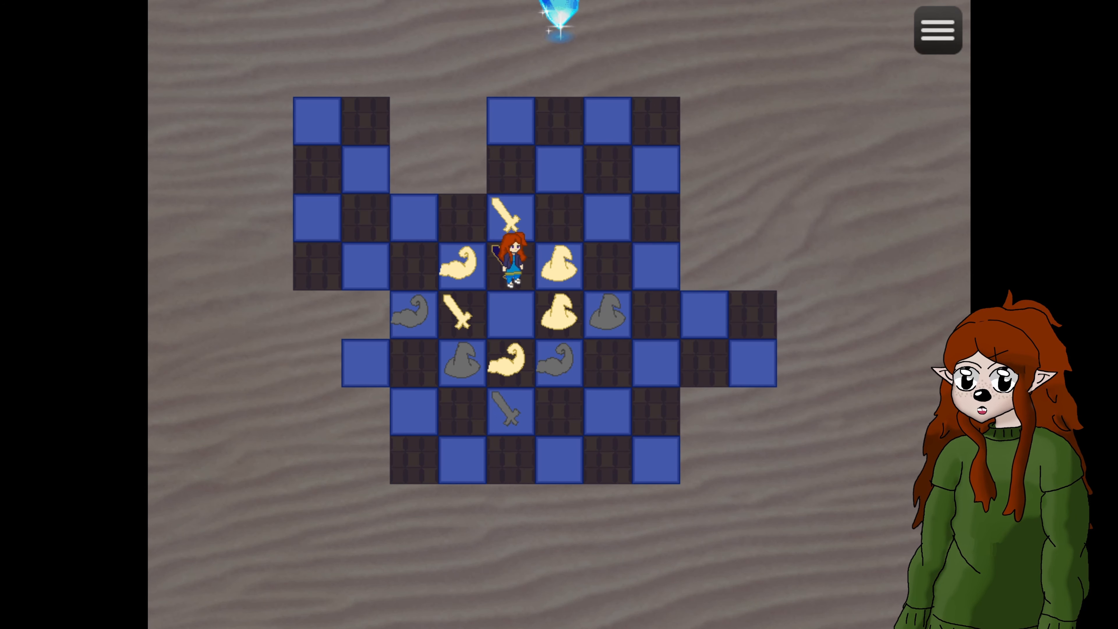
pyautogui.press('Down')
# - Unlock the remaining bright sword, arm and hat tiles next to the starting tile with LP
pyautogui.press('Down')
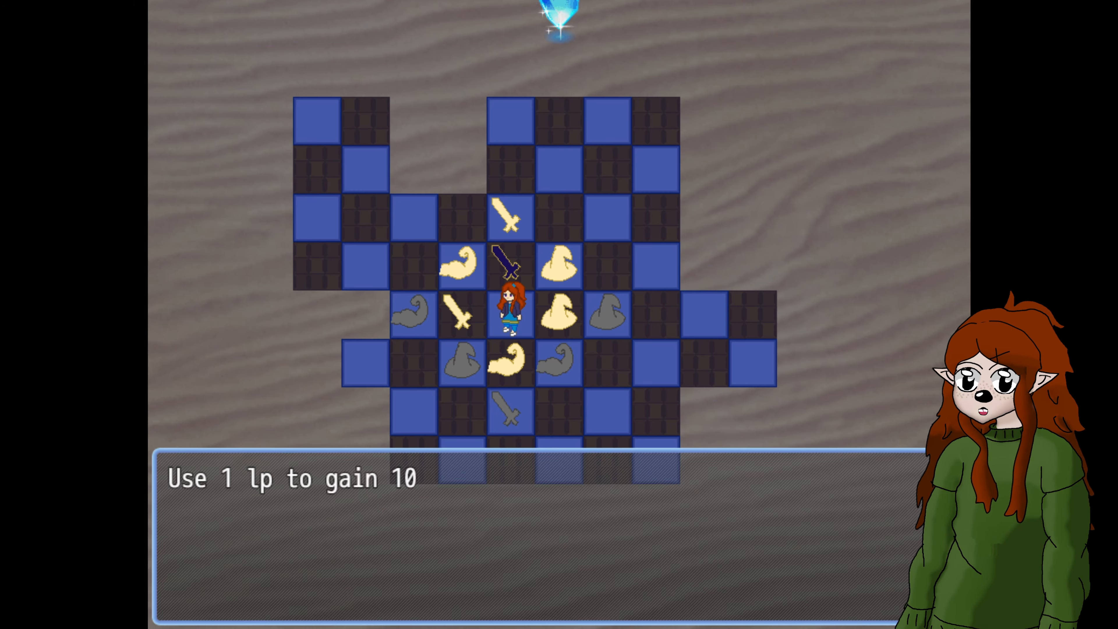
pyautogui.press('Return')
pyautogui.press('Right')
pyautogui.press('Return')
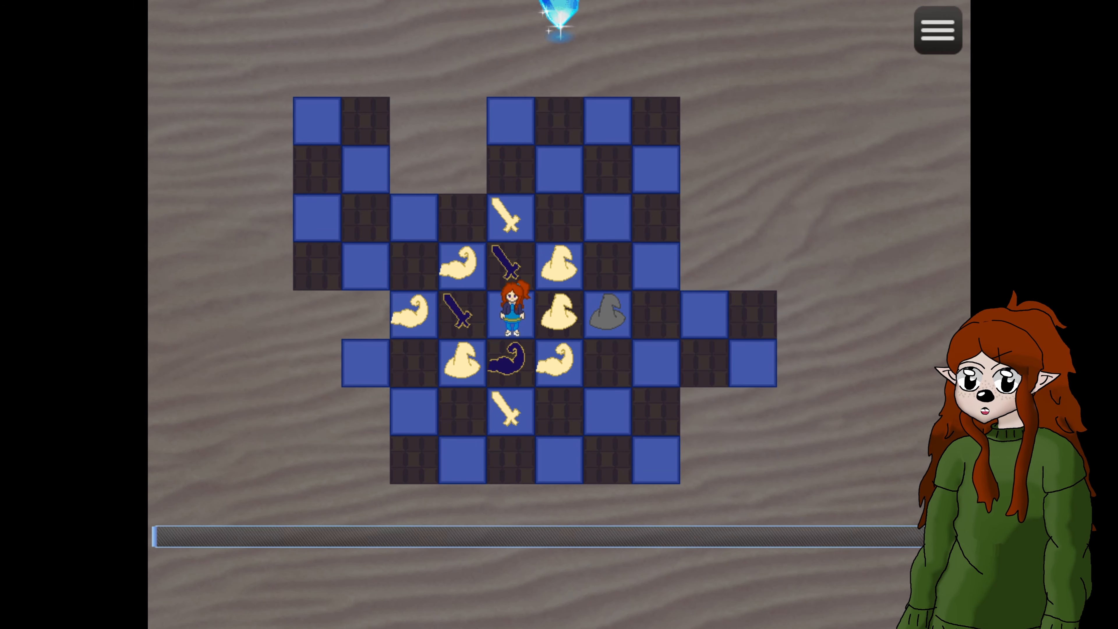
pyautogui.press('Right')
# - Walk the character back and forth across the unlocked sword, hat and arm tiles, testing the still locked neighbours
pyautogui.press('Left')
pyautogui.press('Left')
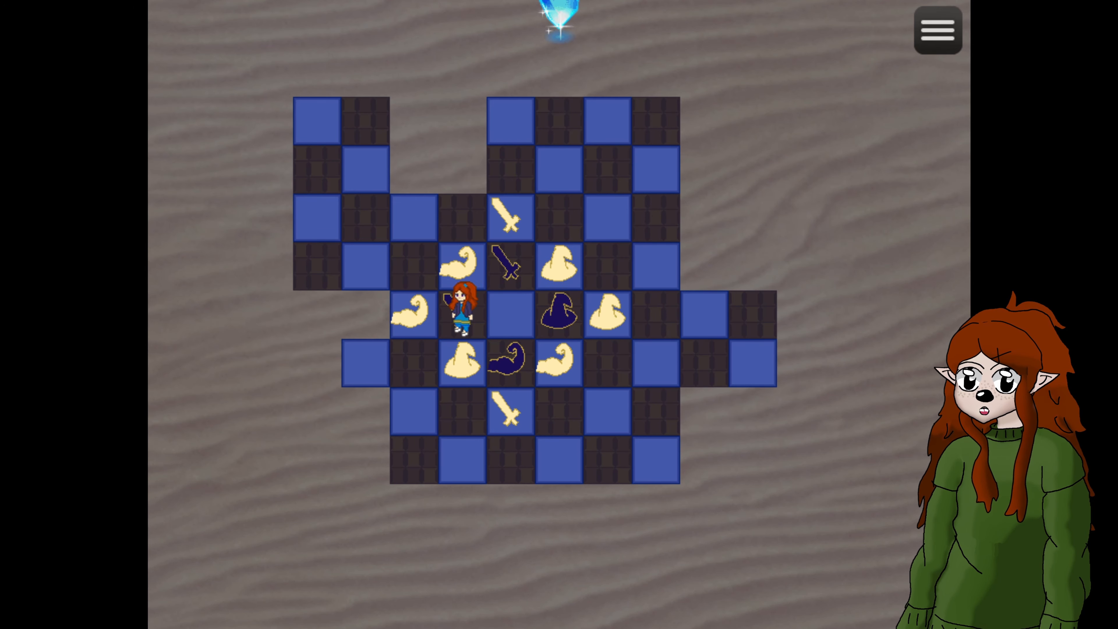
pyautogui.press('Up')
pyautogui.press('Left')
pyautogui.press('Right')
pyautogui.press('Right')
pyautogui.press('Left')
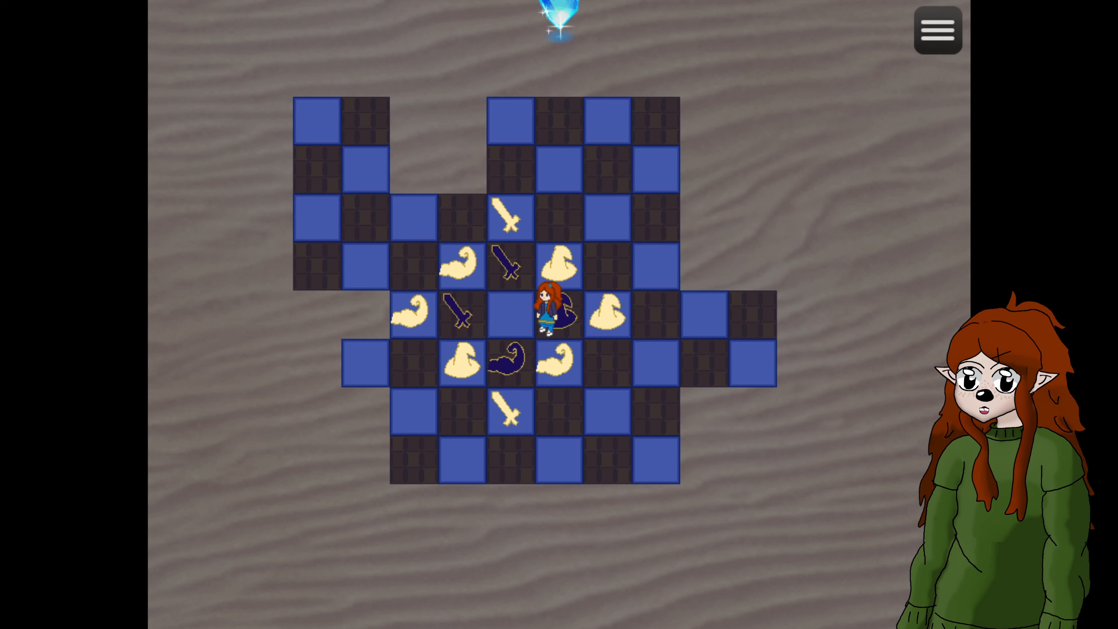
pyautogui.press('Up')
pyautogui.press('Left')
pyautogui.press('Down')
pyautogui.press('Right')
pyautogui.press('Left')
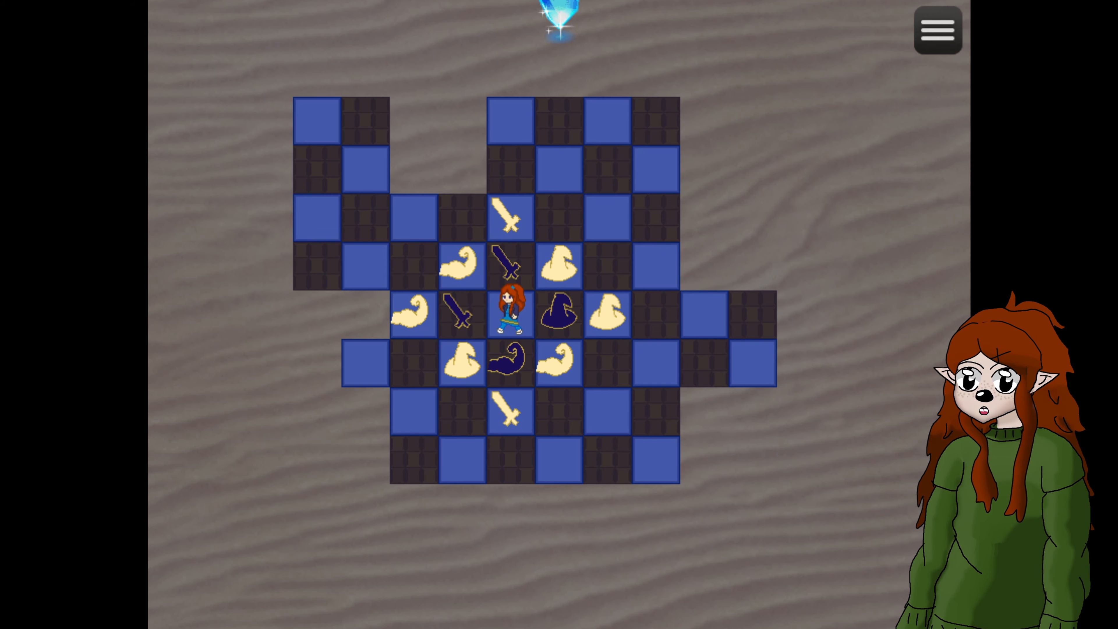
pyautogui.press('Up')
pyautogui.press('Left')
pyautogui.press('Down')
pyautogui.press('Down')
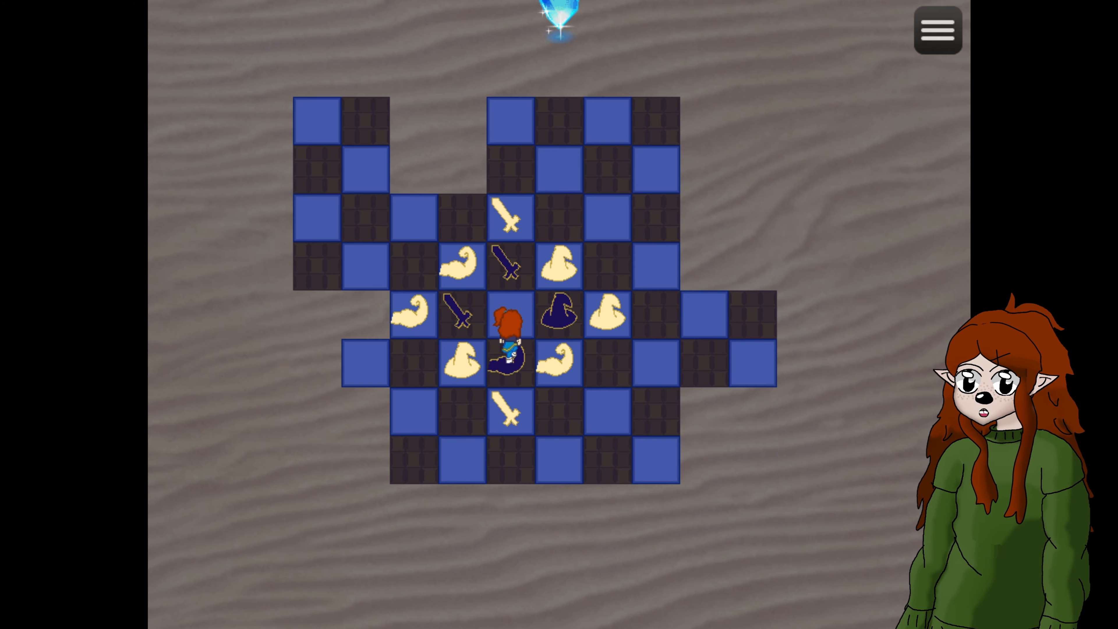
pyautogui.press('Up')
pyautogui.press('Left')
pyautogui.press('Right')
pyautogui.press('Up')
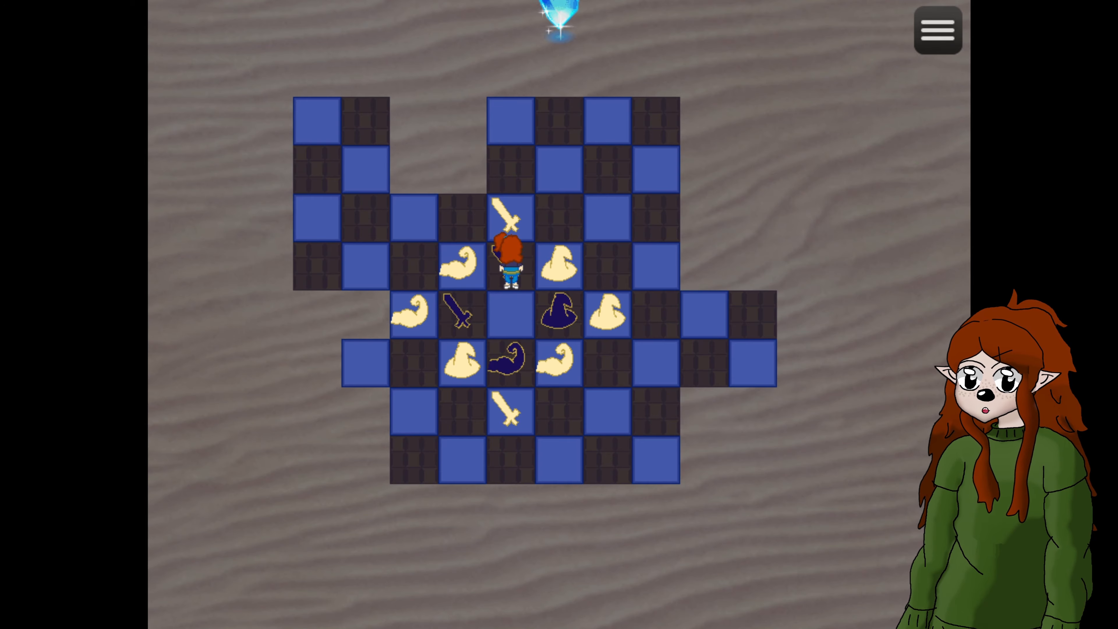
# - Walk the character off the board to the blue crystal and travel back to the Skill Tree room
pyautogui.press('Down')
pyautogui.press('Right')
pyautogui.press('Right')
pyautogui.press('Up')
pyautogui.press('Up')
pyautogui.press('Up')
pyautogui.press('Up')
pyautogui.press('Left')
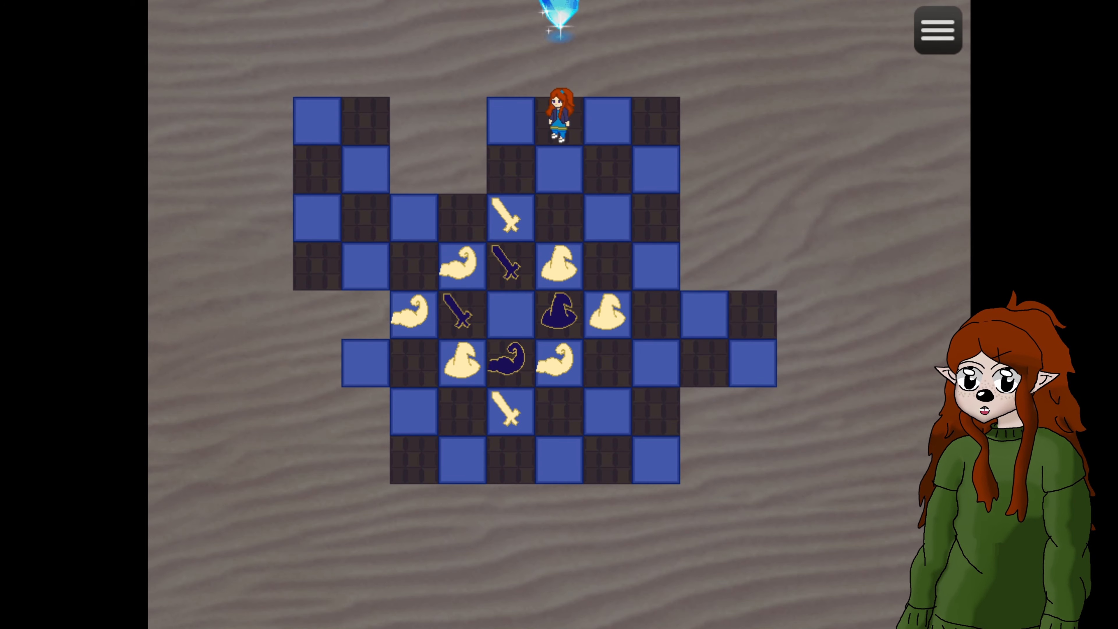
pyautogui.press('Up')
pyautogui.press('Up')
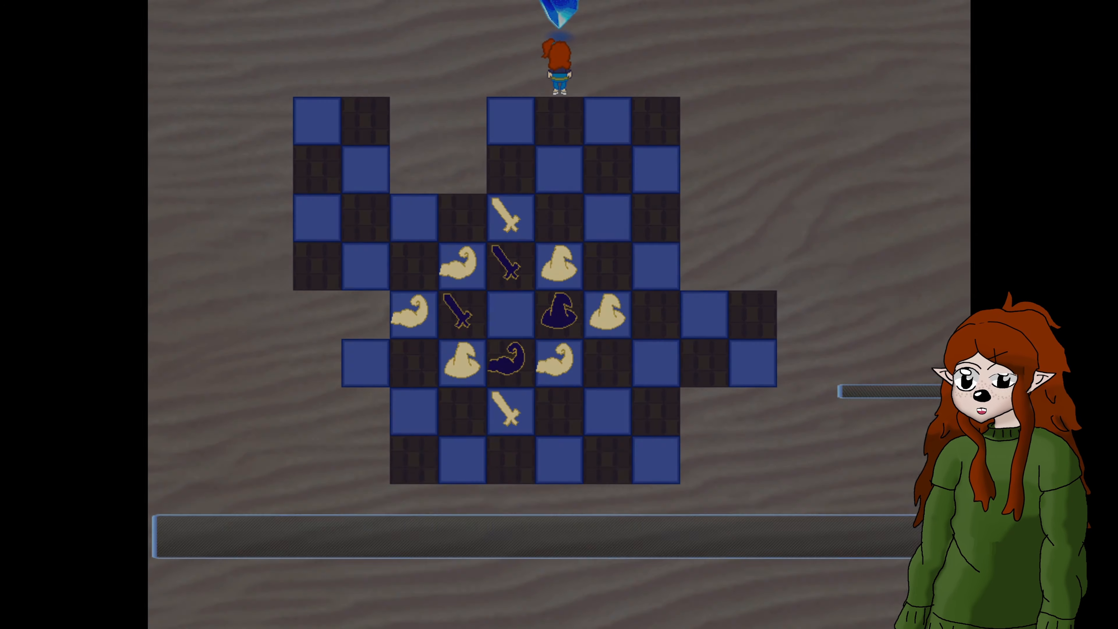
# - Close the playtest and examine the command in the red dragon event that changes the LP variable
pyautogui.press('F4')
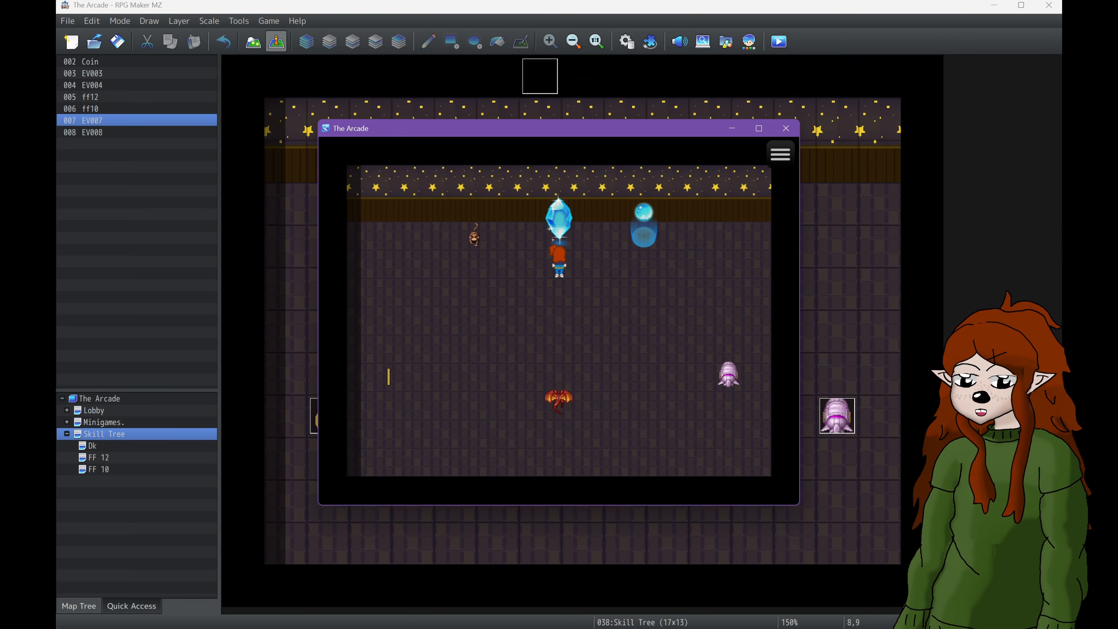
pyautogui.click(787, 127)
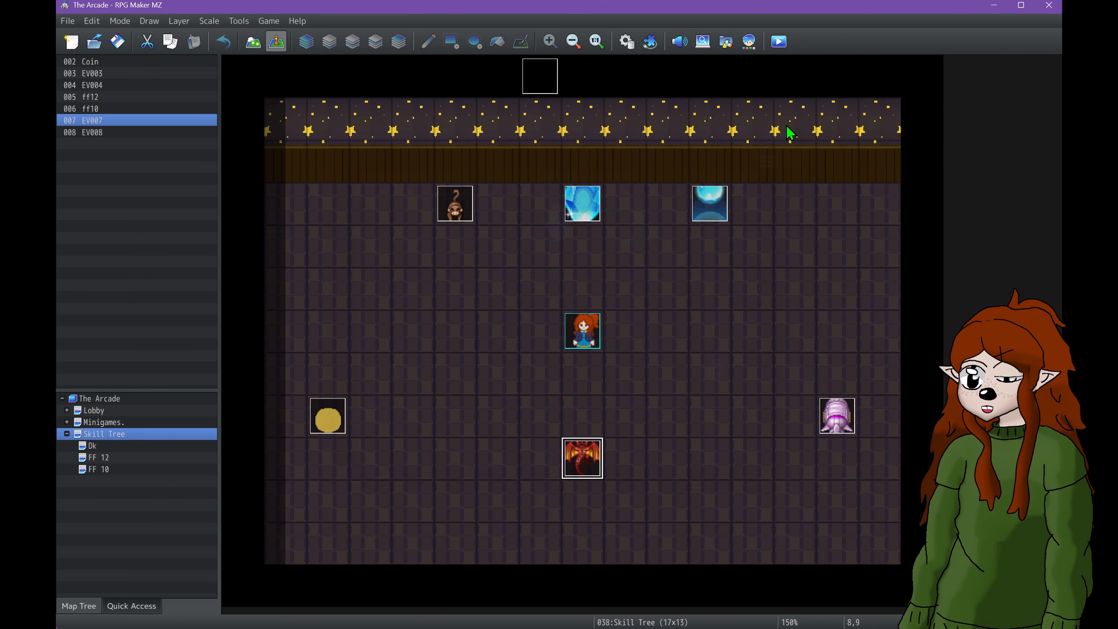
pyautogui.doubleClick(583, 457)
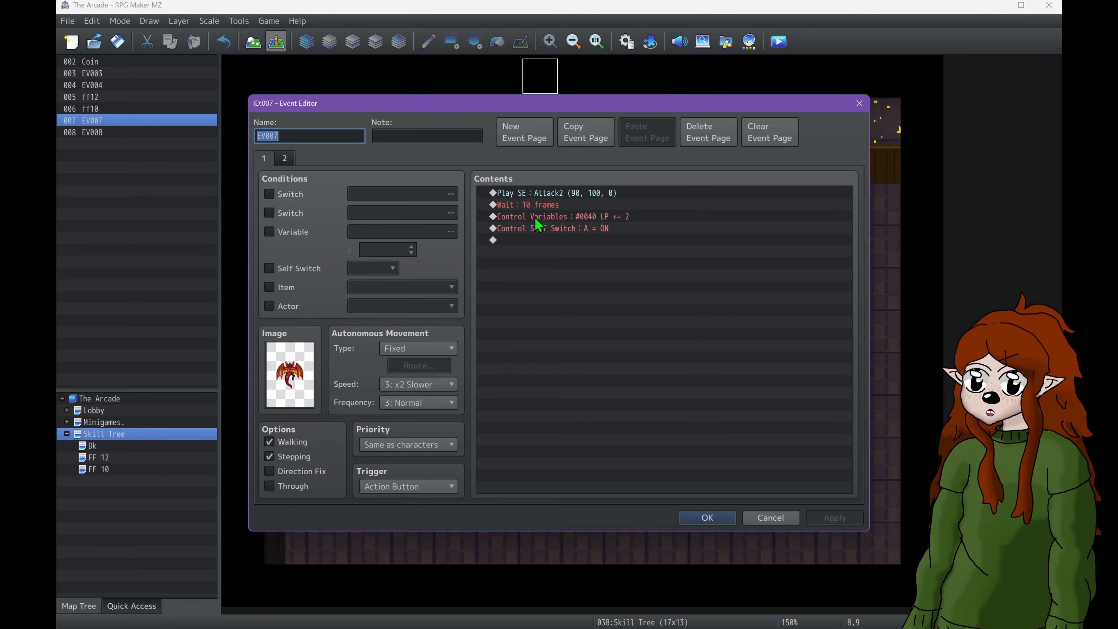
pyautogui.click(608, 219)
pyautogui.click(717, 522)
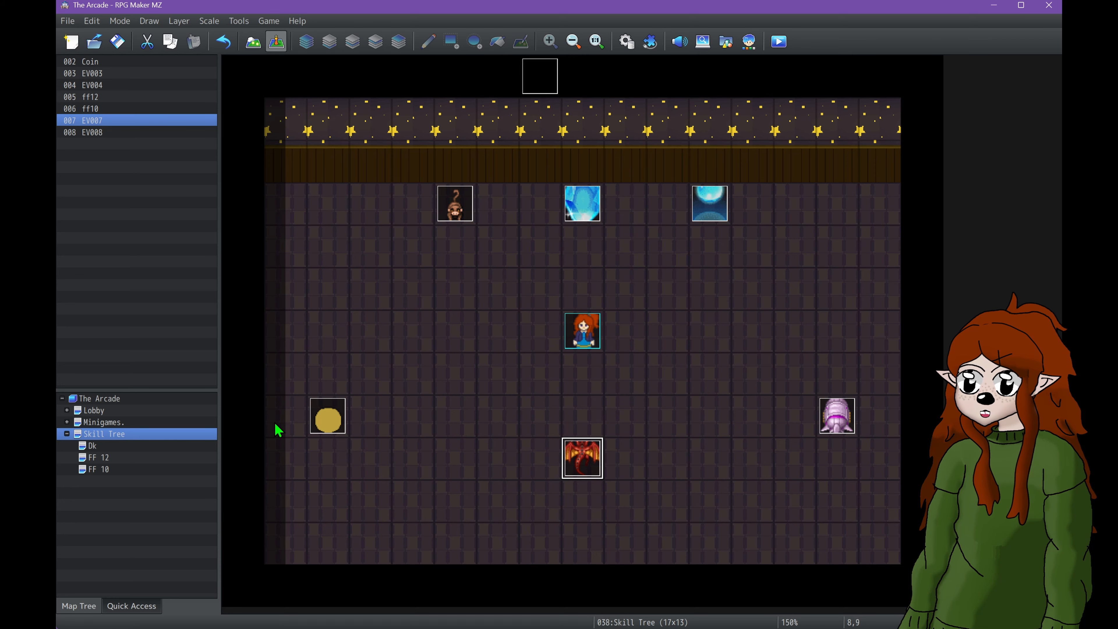
# - Open the FF 12 map and look through both pages of the bright sword event above the centre tile
pyautogui.click(113, 457)
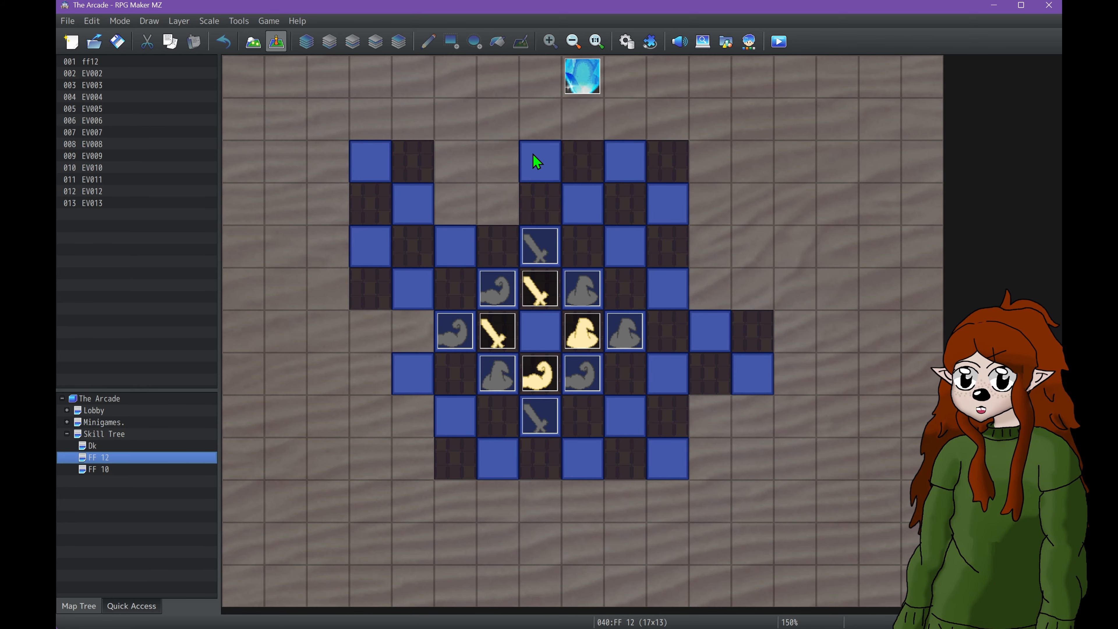
pyautogui.doubleClick(535, 302)
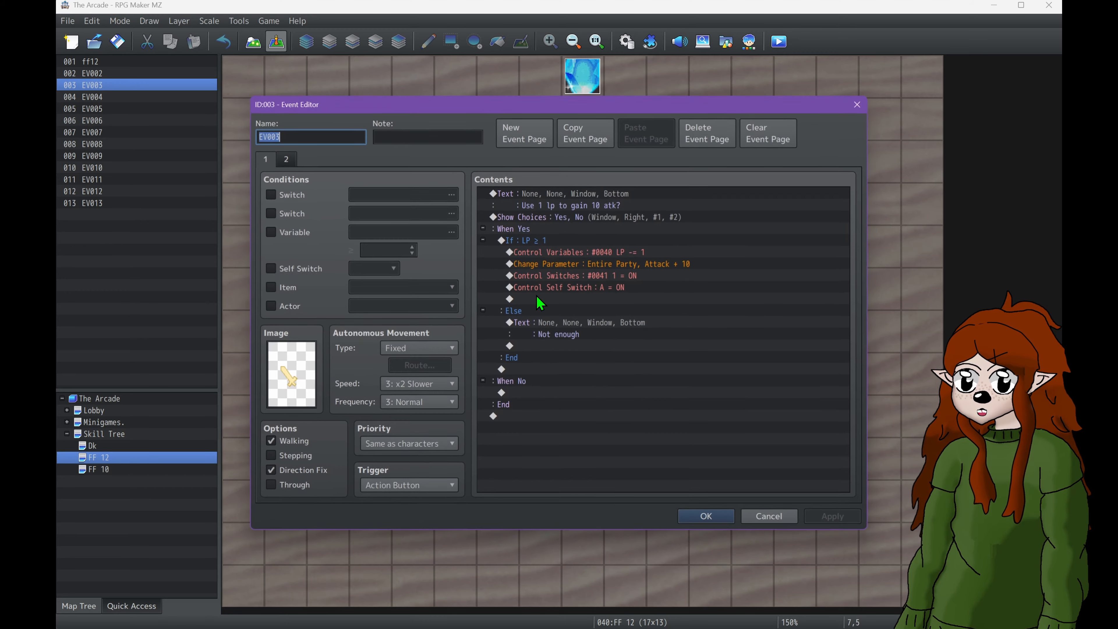
pyautogui.click(289, 159)
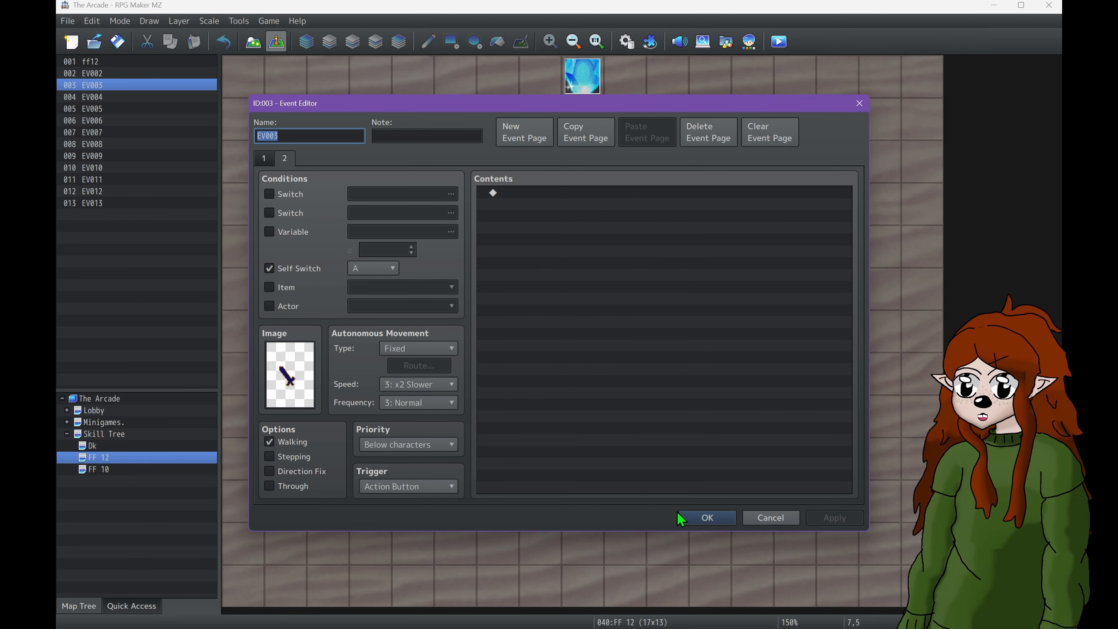
pyautogui.click(273, 163)
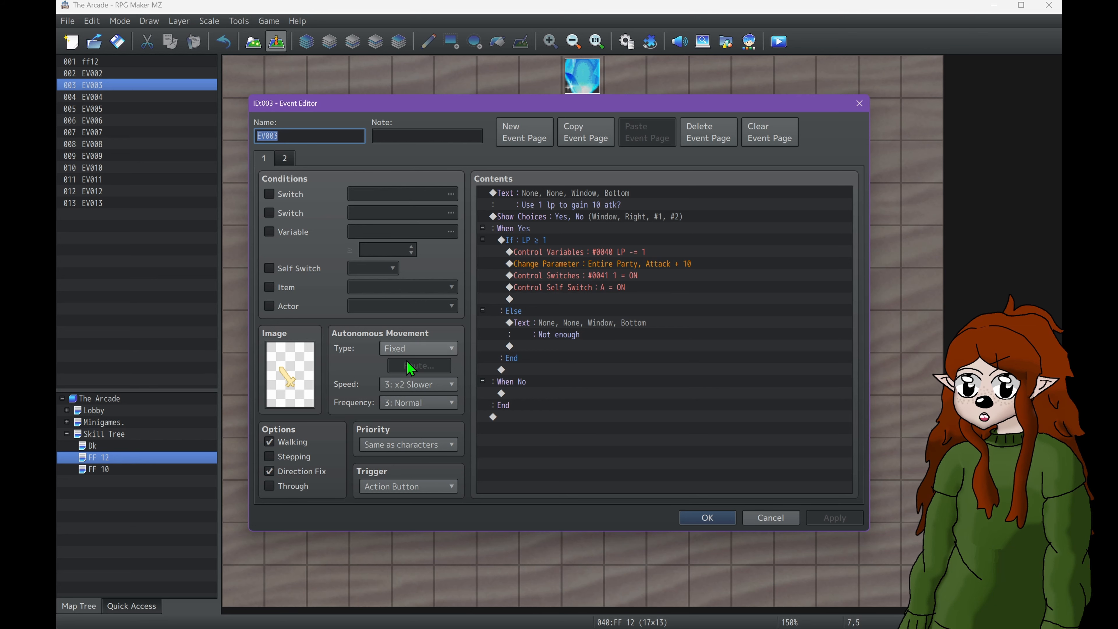
# - Examine the sword event's choices, LP condition, variable, attack, switch and self switch commands, and its second page's settings
pyautogui.click(590, 217)
pyautogui.click(530, 241)
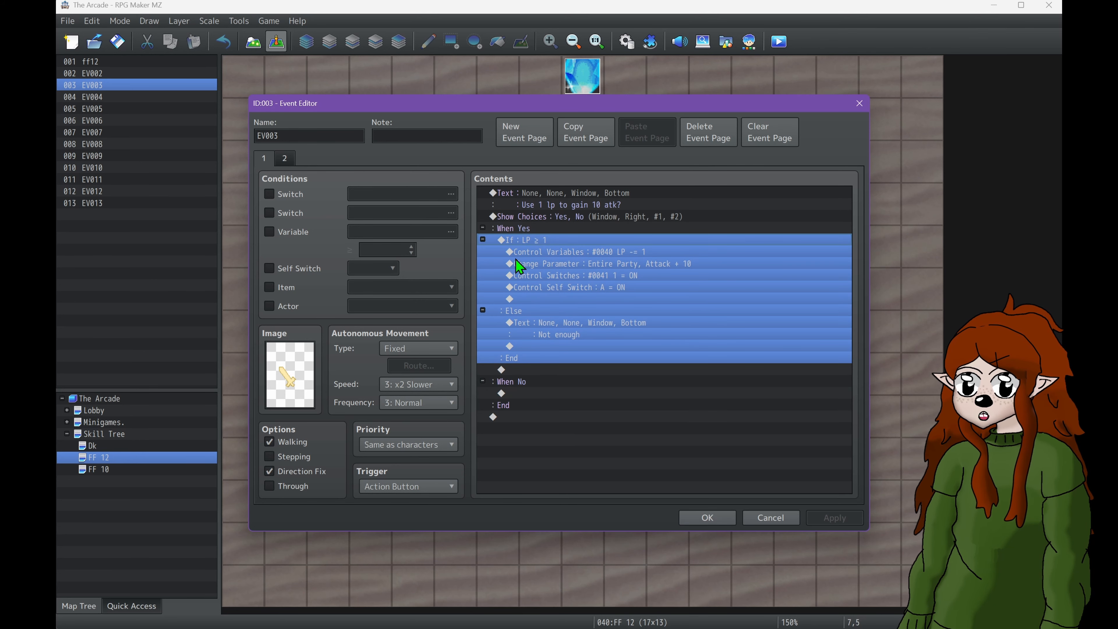
pyautogui.click(572, 255)
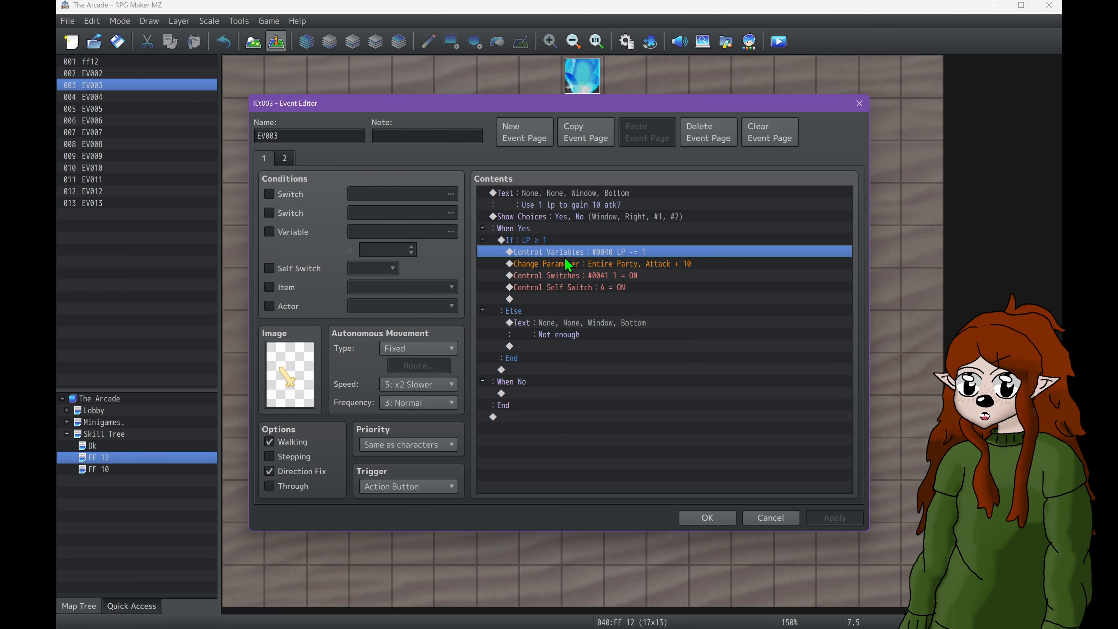
pyautogui.click(654, 267)
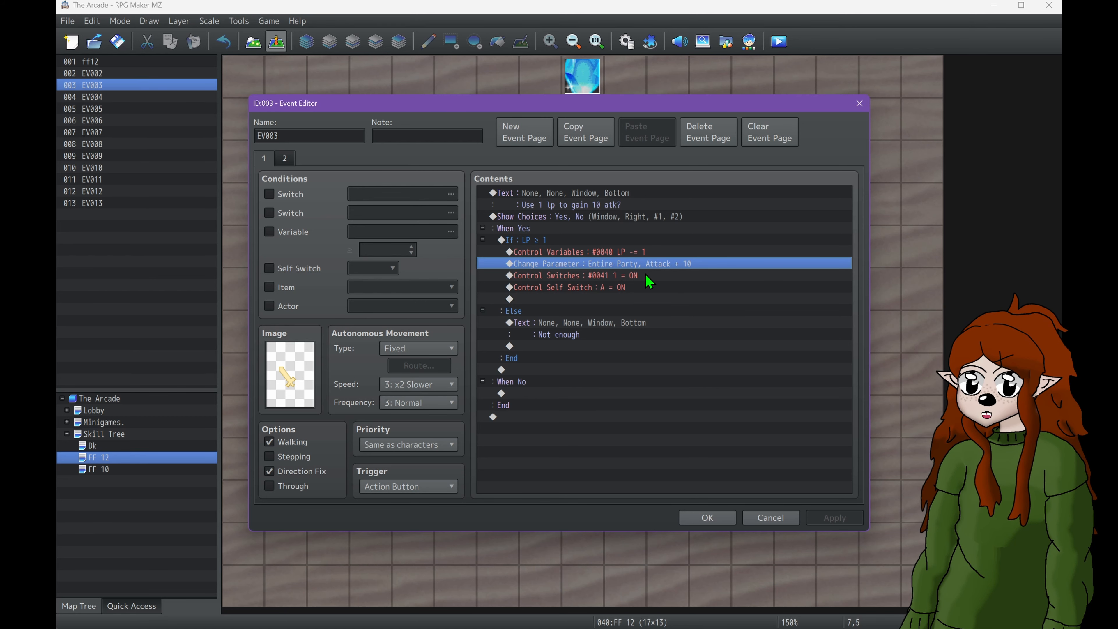
pyautogui.click(644, 276)
pyautogui.click(619, 288)
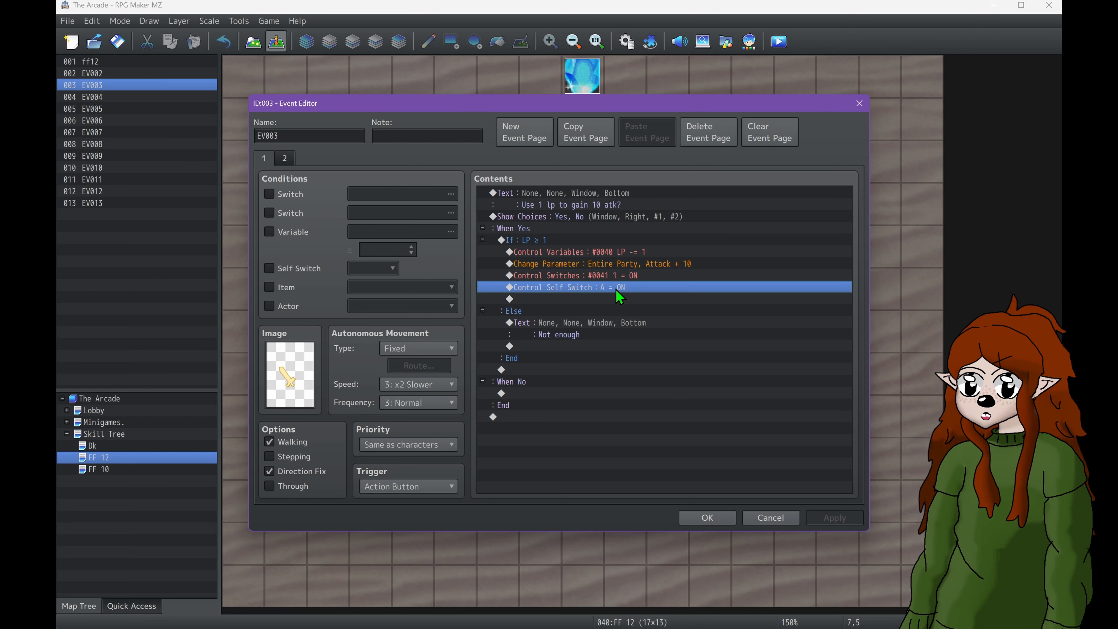
pyautogui.click(290, 165)
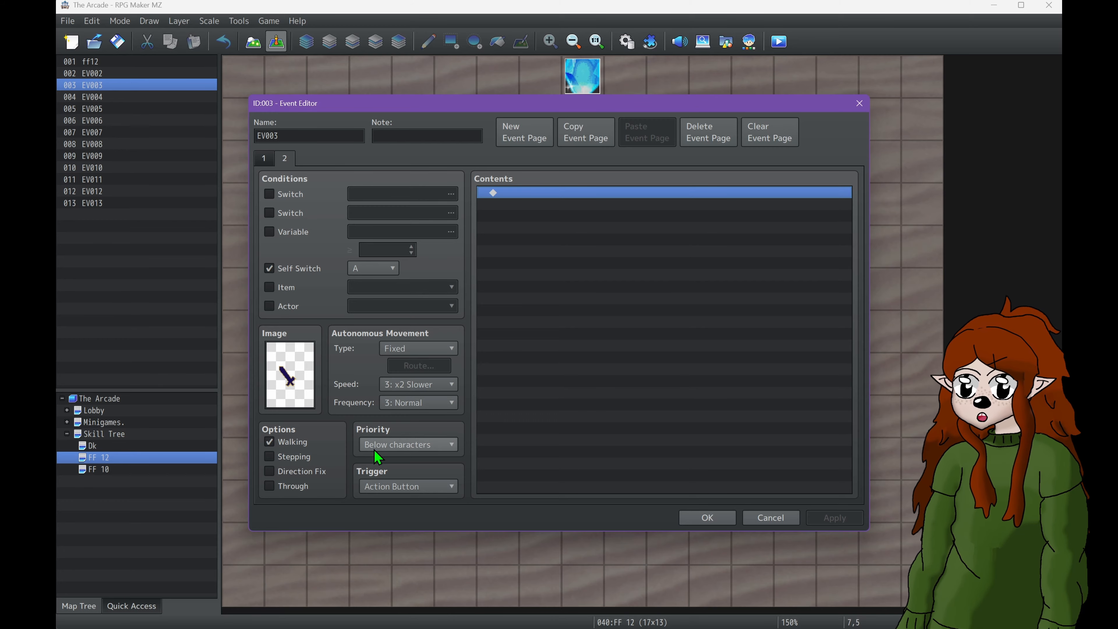
pyautogui.click(734, 516)
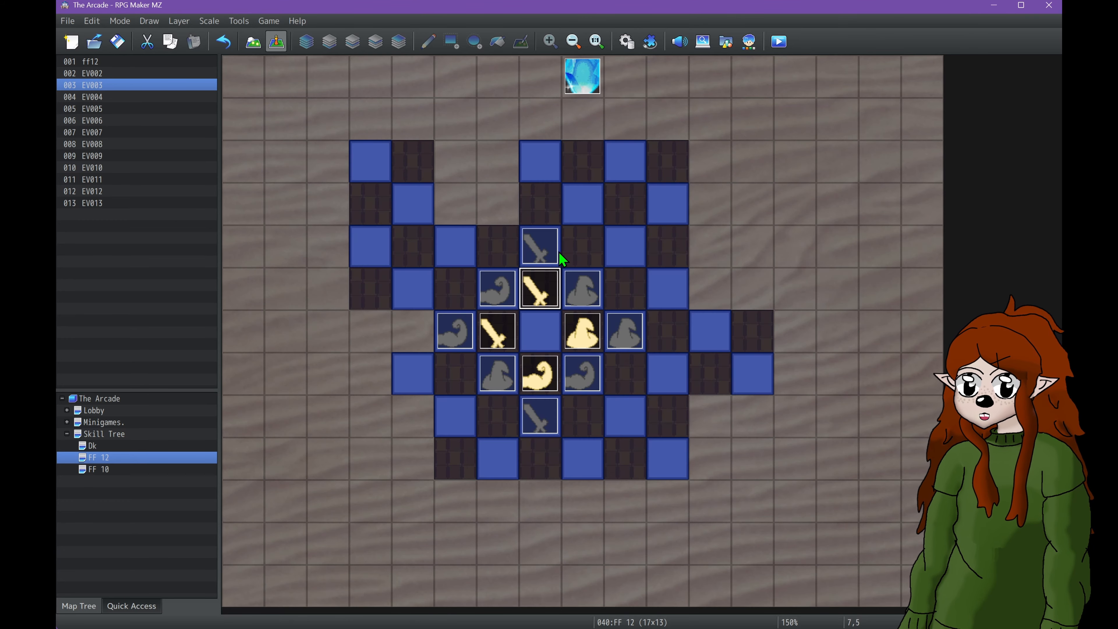
# - Open the grey sword event above the bright sword and review both of its pages and the second page's switch condition
pyautogui.click(546, 237)
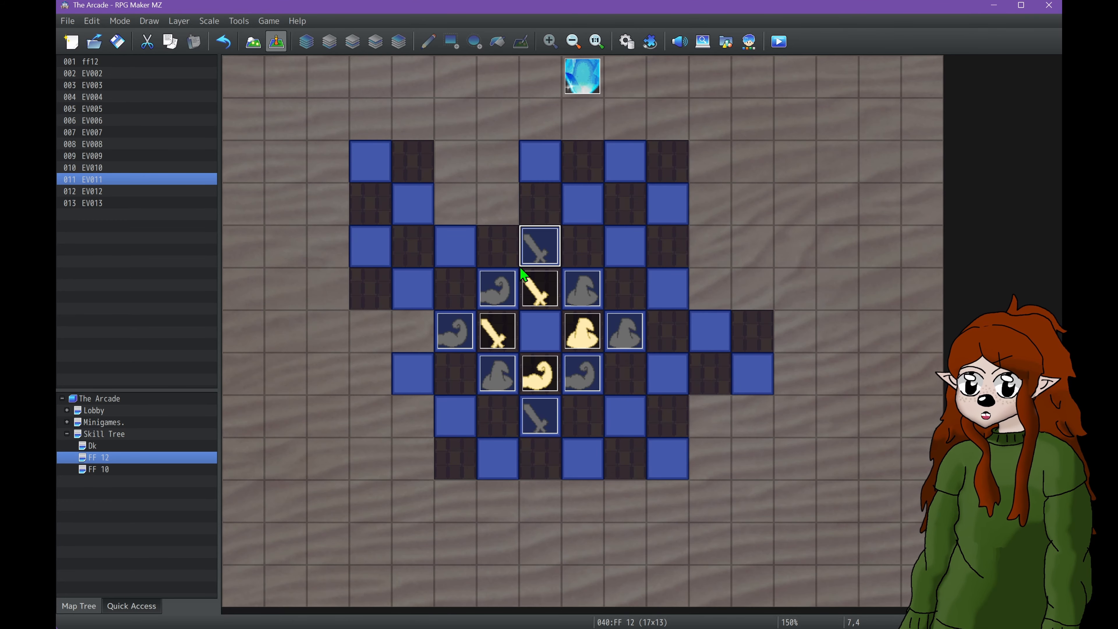
pyautogui.click(506, 284)
pyautogui.click(568, 282)
pyautogui.doubleClick(538, 248)
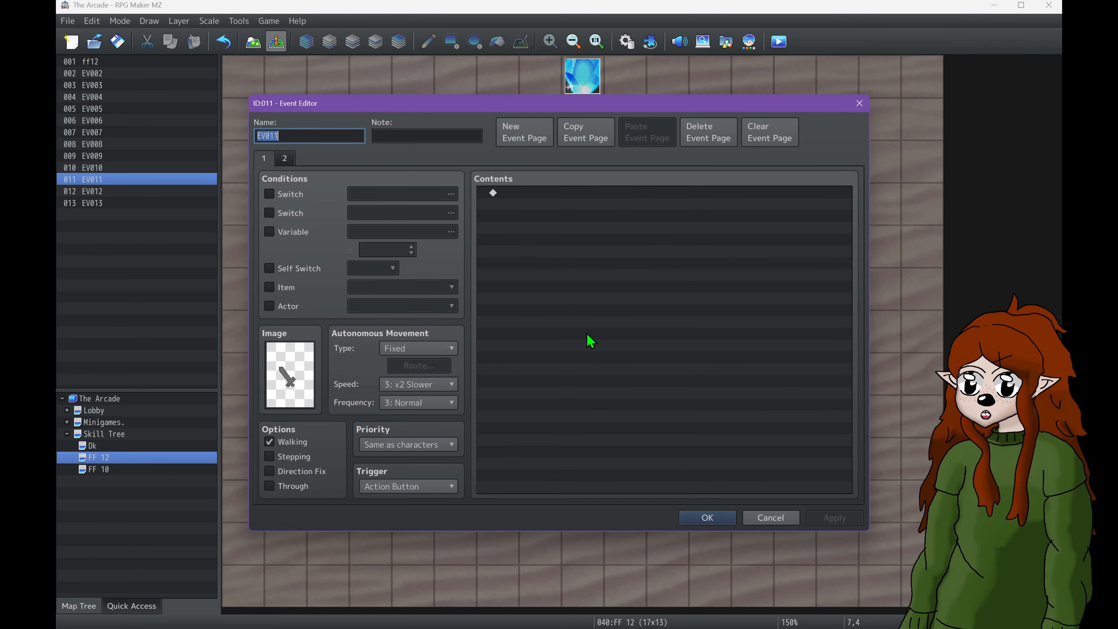
pyautogui.click(766, 522)
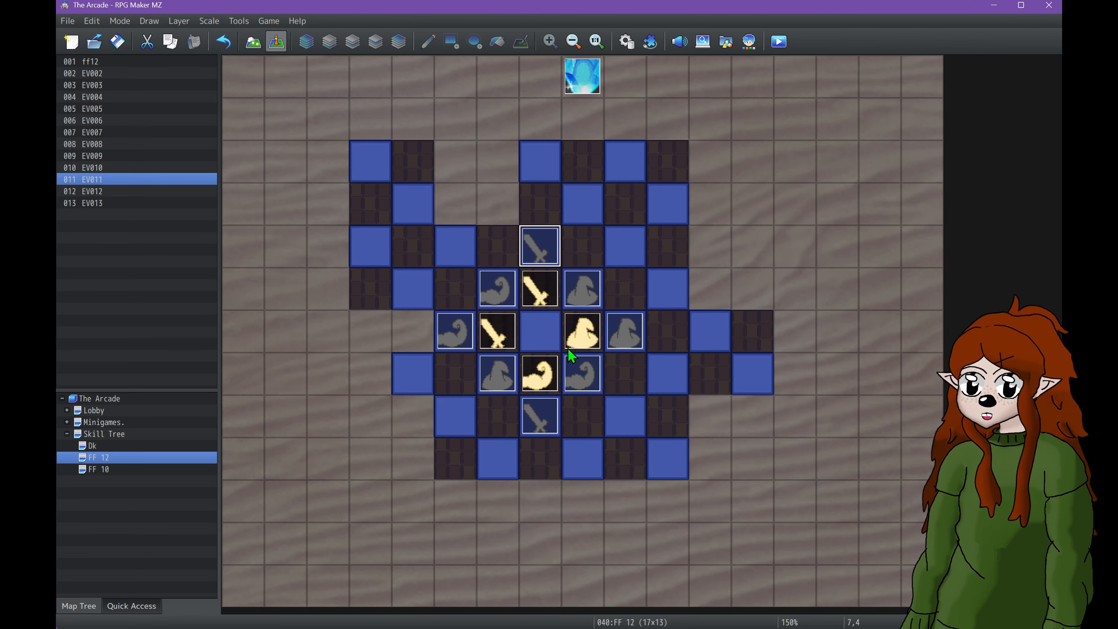
pyautogui.click(546, 304)
pyautogui.doubleClick(537, 253)
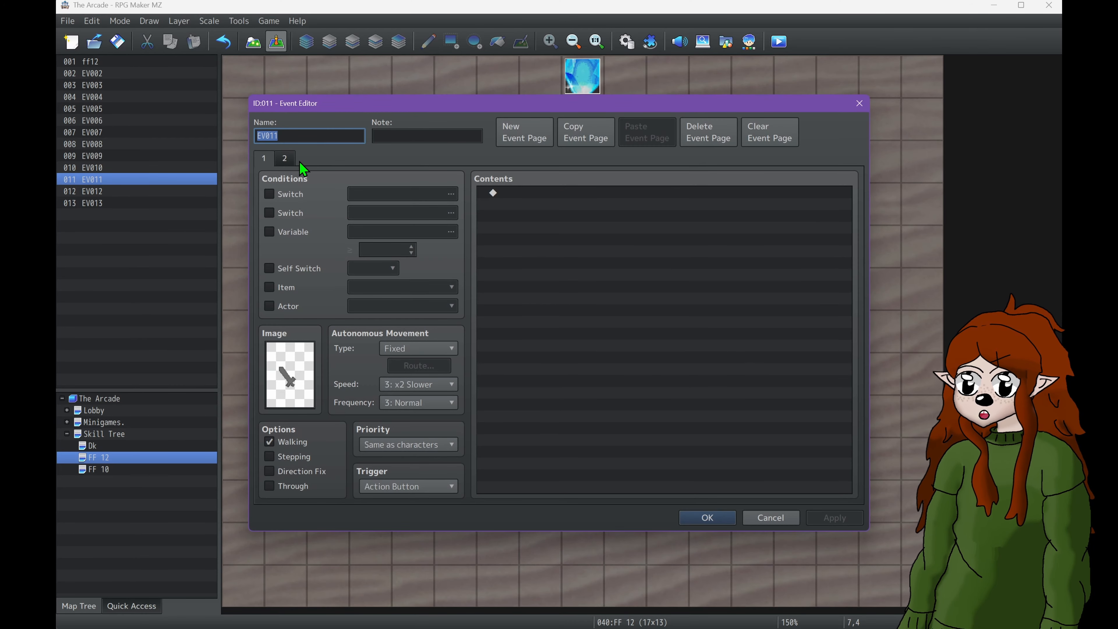
pyautogui.click(290, 163)
pyautogui.click(265, 159)
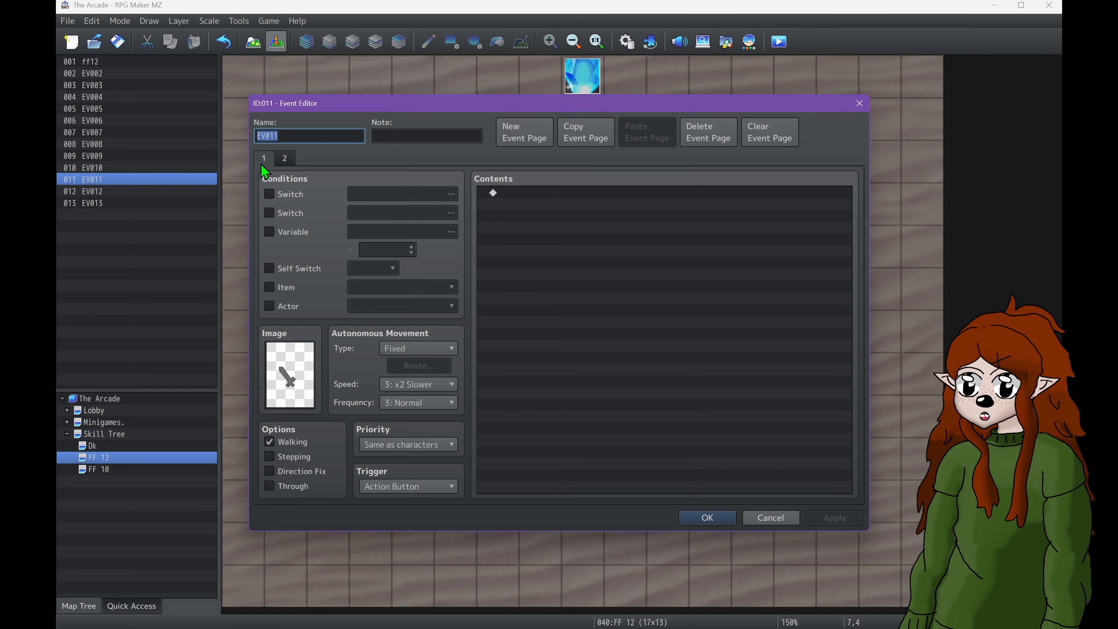
pyautogui.click(286, 160)
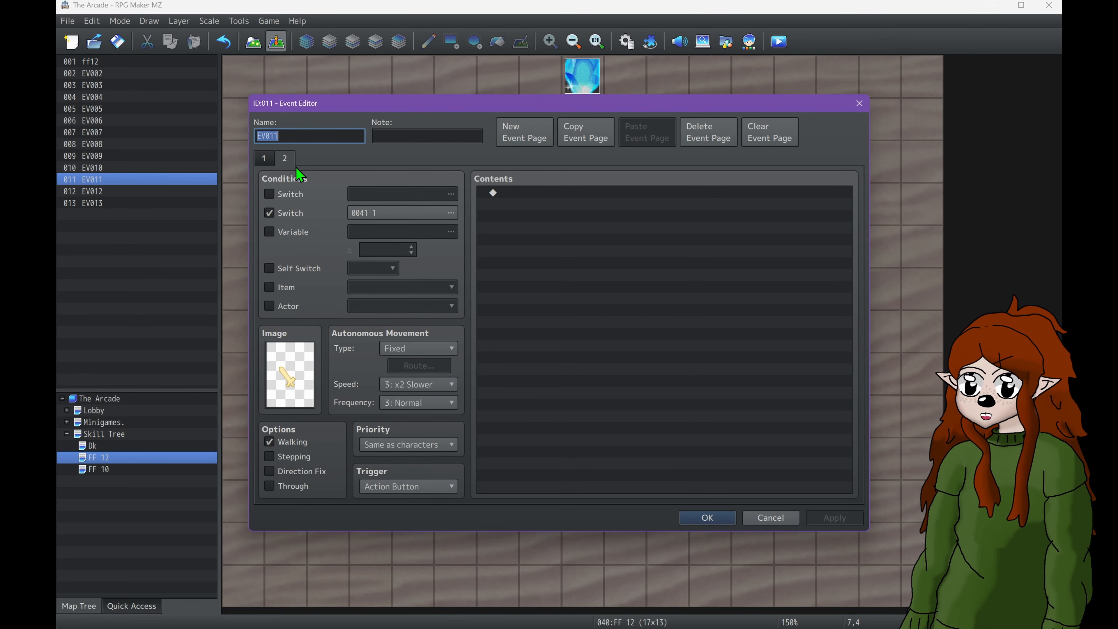
pyautogui.click(756, 523)
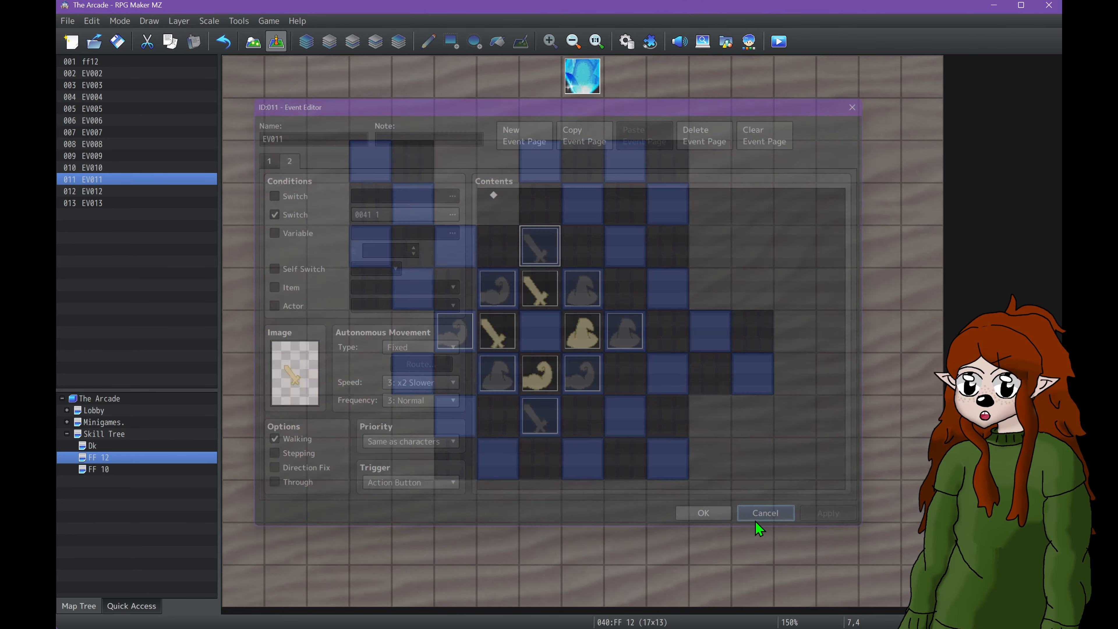
# - Open the grey arm event beside the bright sword and compare the conditions and images of its third and fourth pages
pyautogui.click(505, 287)
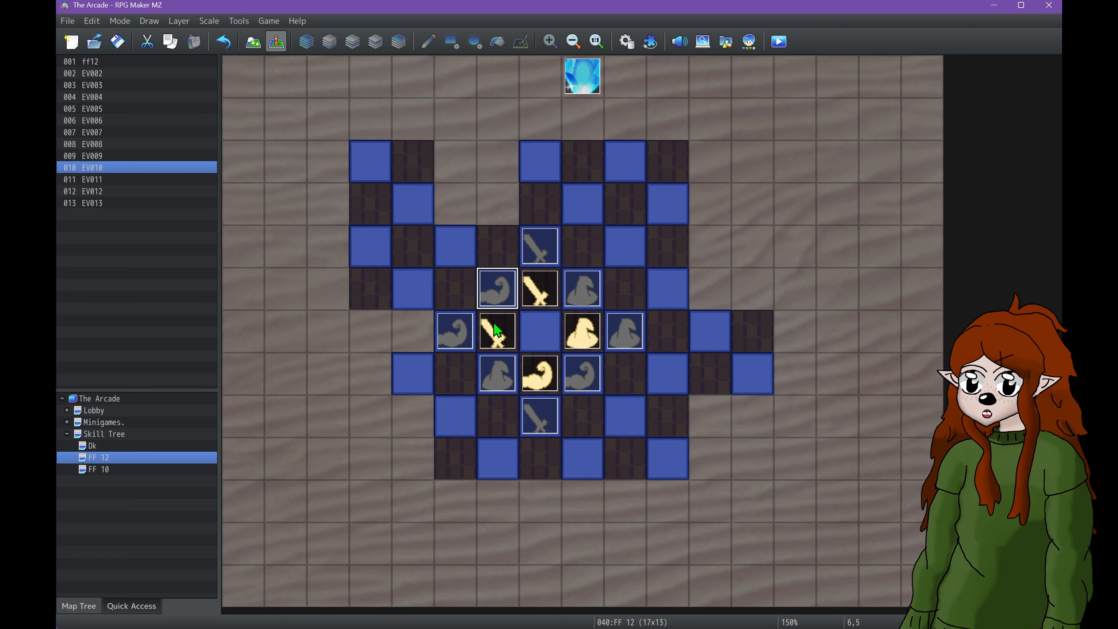
pyautogui.click(494, 327)
pyautogui.click(532, 285)
pyautogui.doubleClick(499, 290)
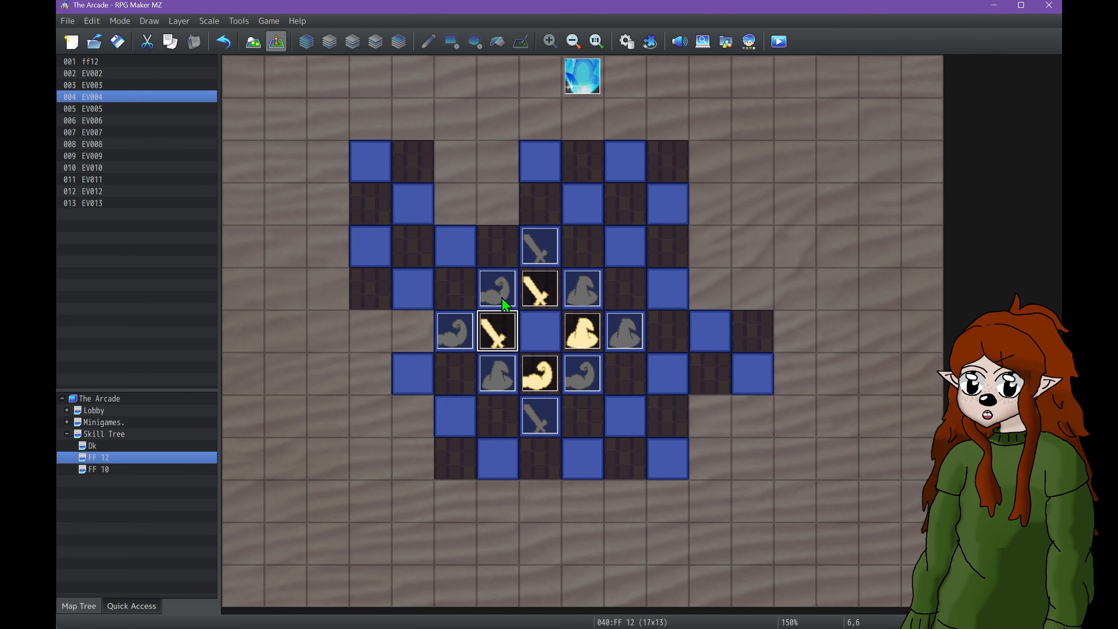
pyautogui.click(302, 162)
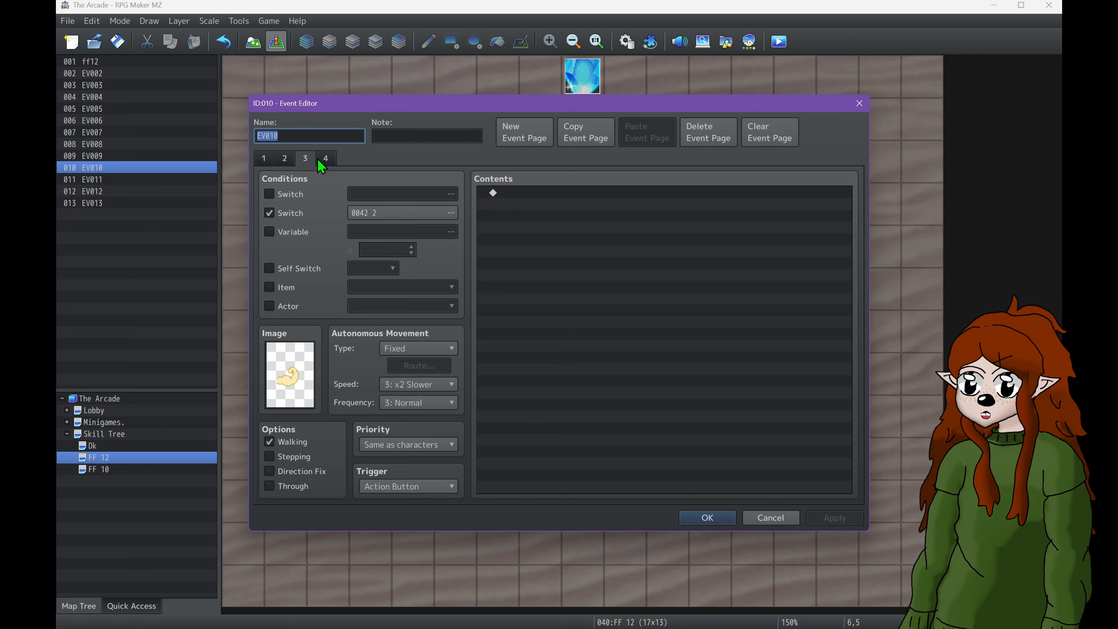
pyautogui.click(320, 160)
pyautogui.click(301, 160)
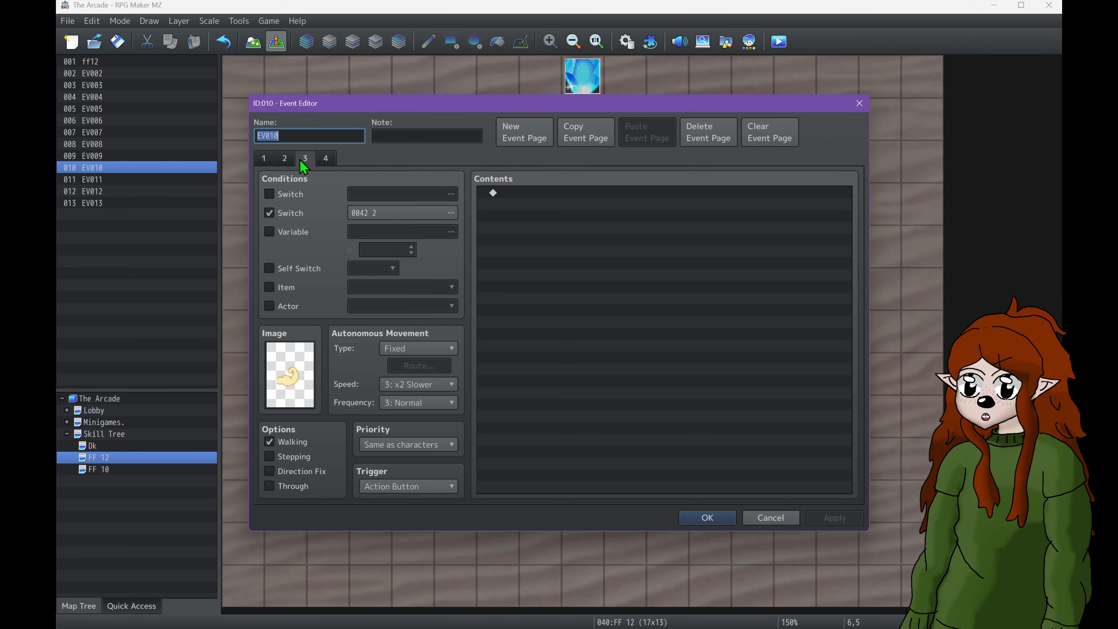
pyautogui.click(326, 158)
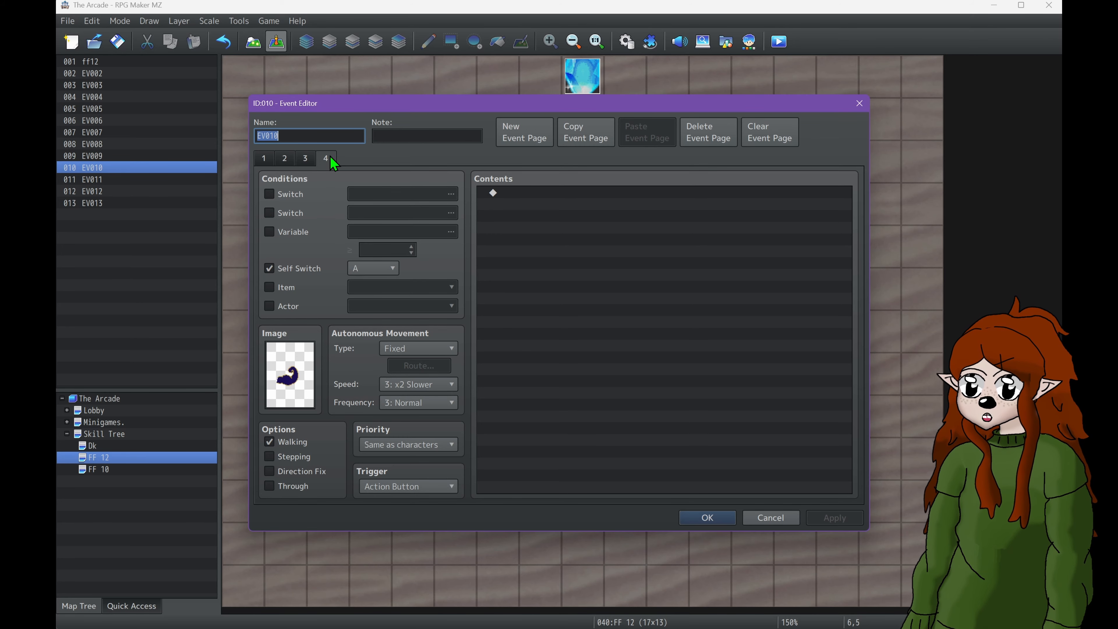
pyautogui.click(305, 159)
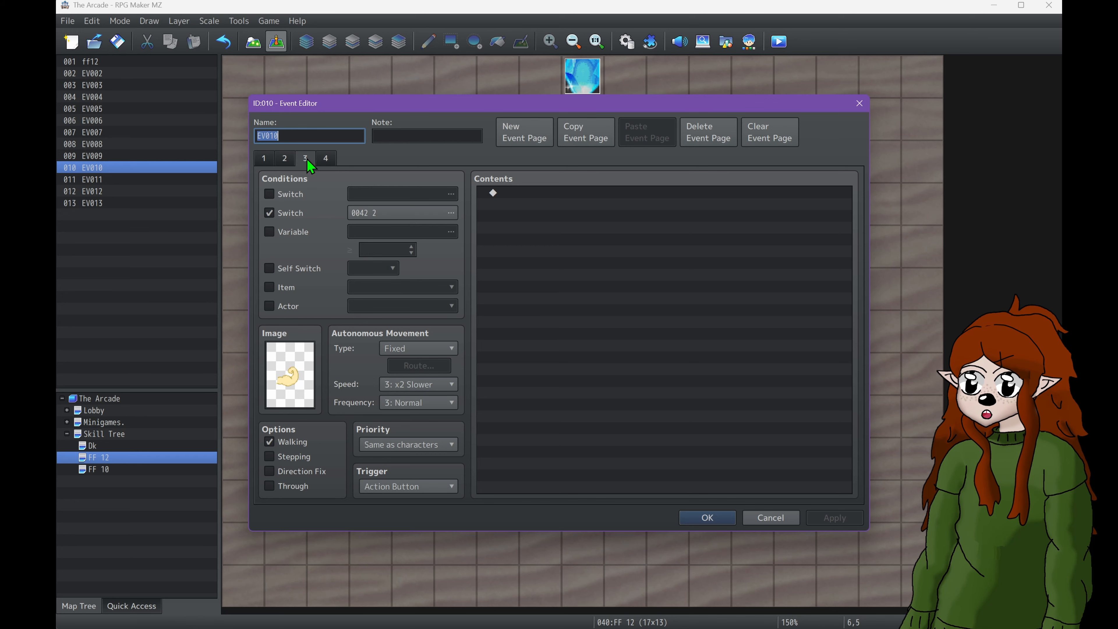
pyautogui.click(330, 155)
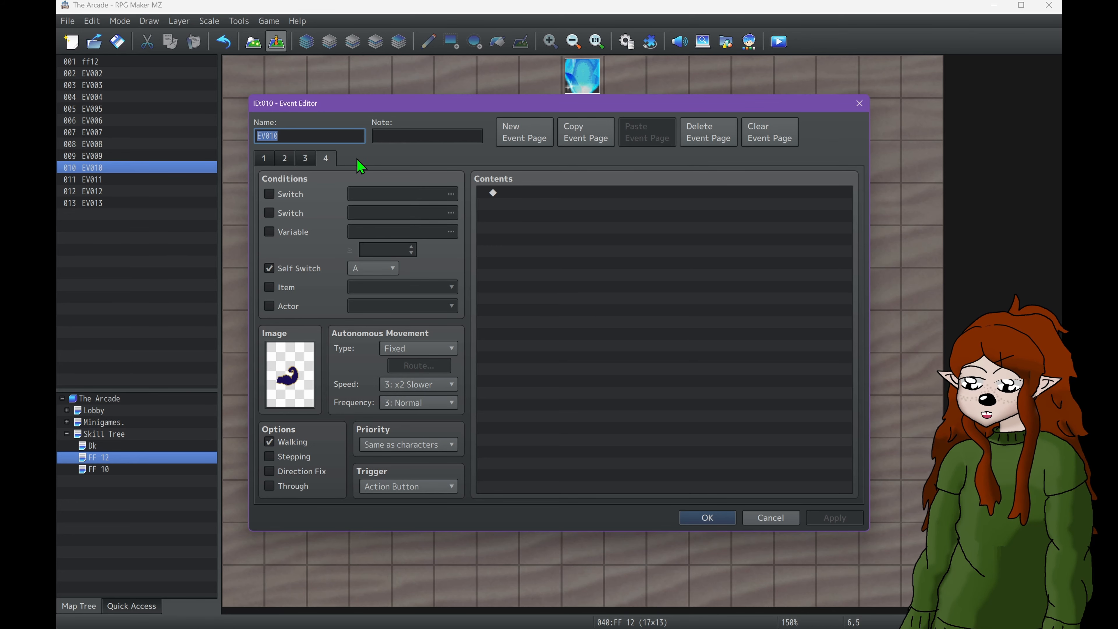
pyautogui.click(303, 160)
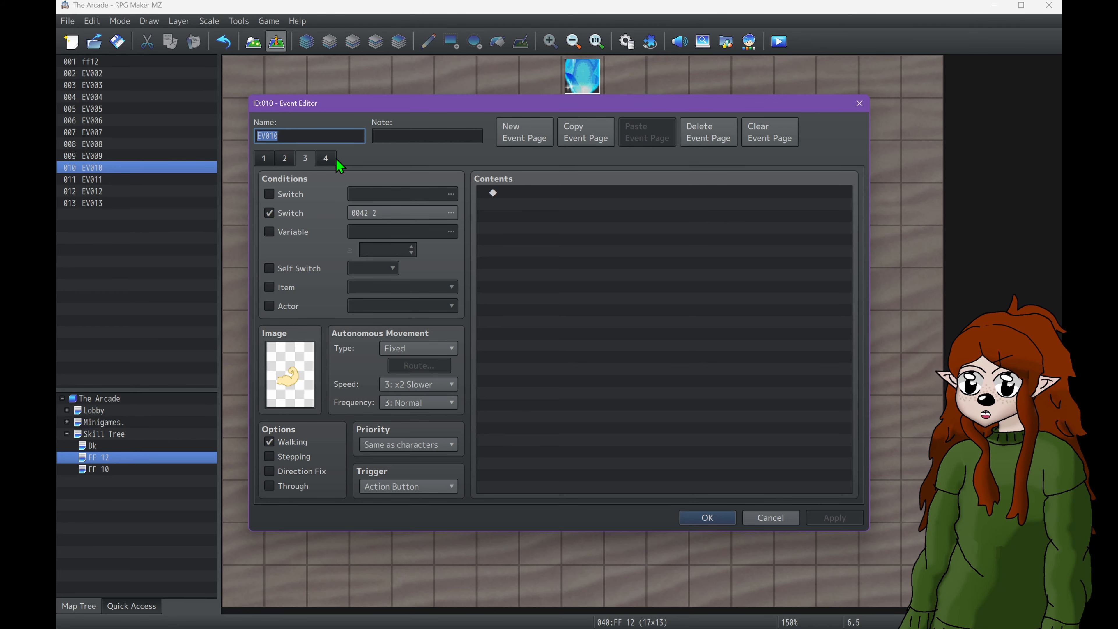
# - Review the arm event's first and second pages, revisit its fourth and third pages, and close the event
pyautogui.click(262, 159)
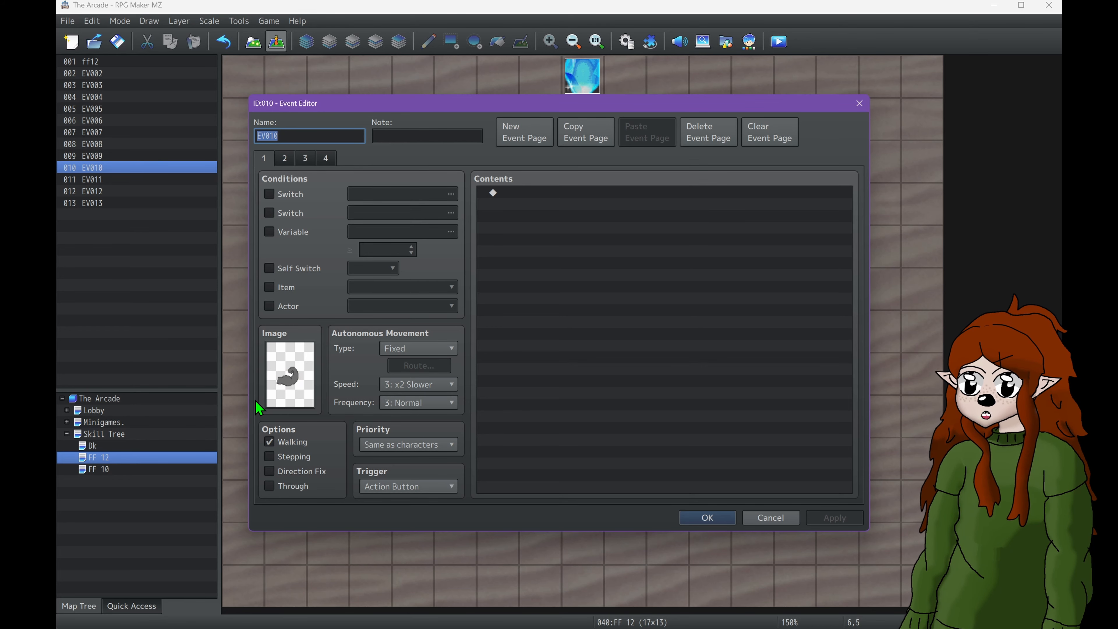
pyautogui.click(290, 153)
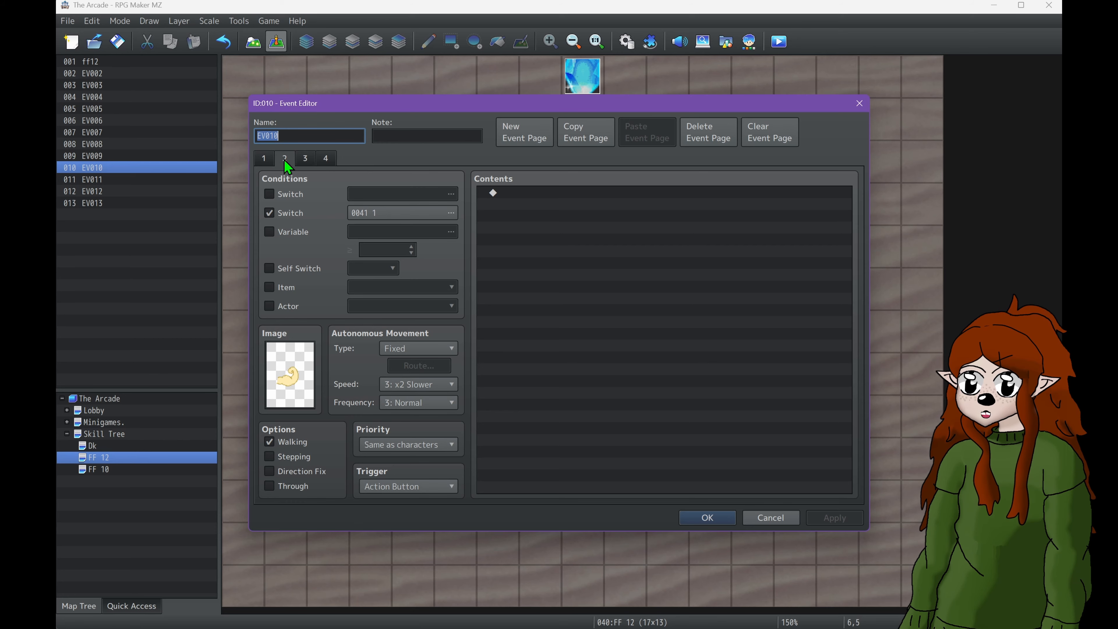
pyautogui.click(333, 164)
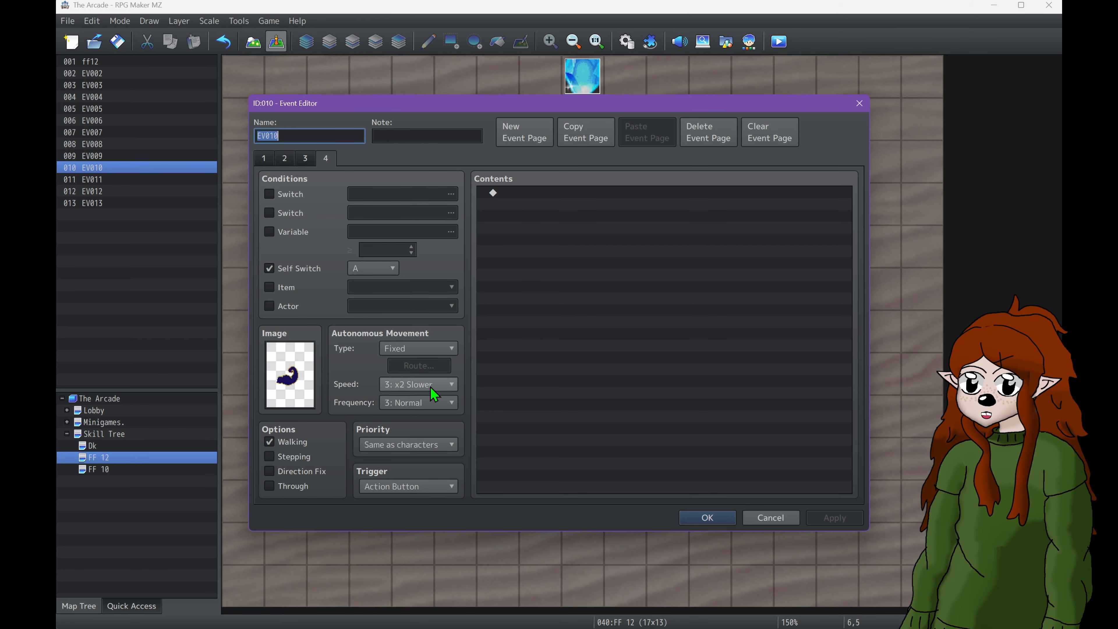
pyautogui.click(296, 164)
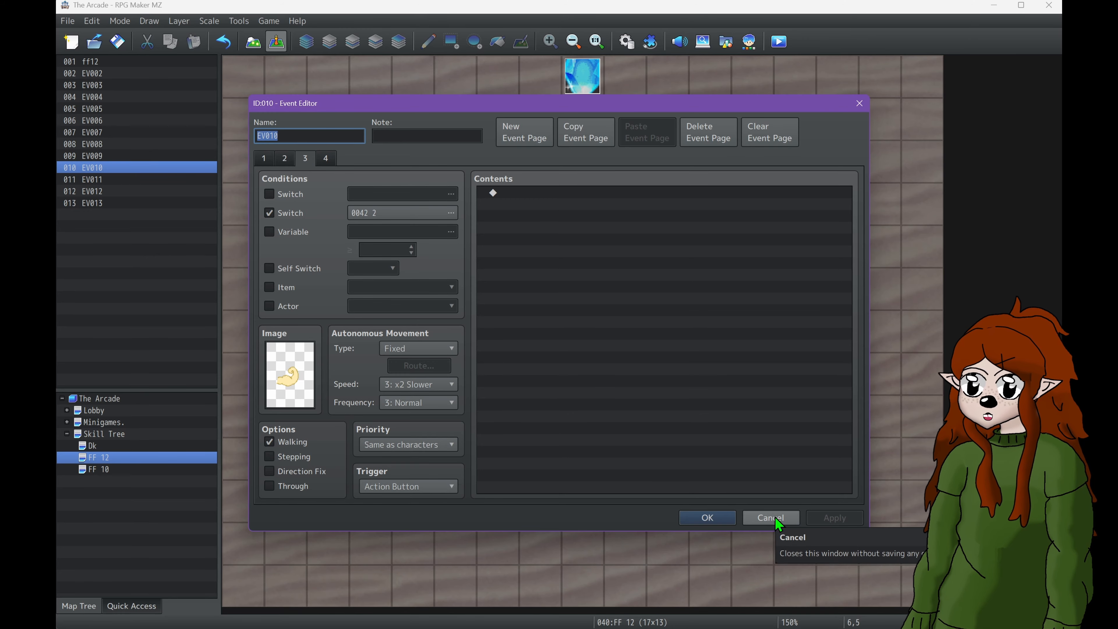
pyautogui.click(707, 517)
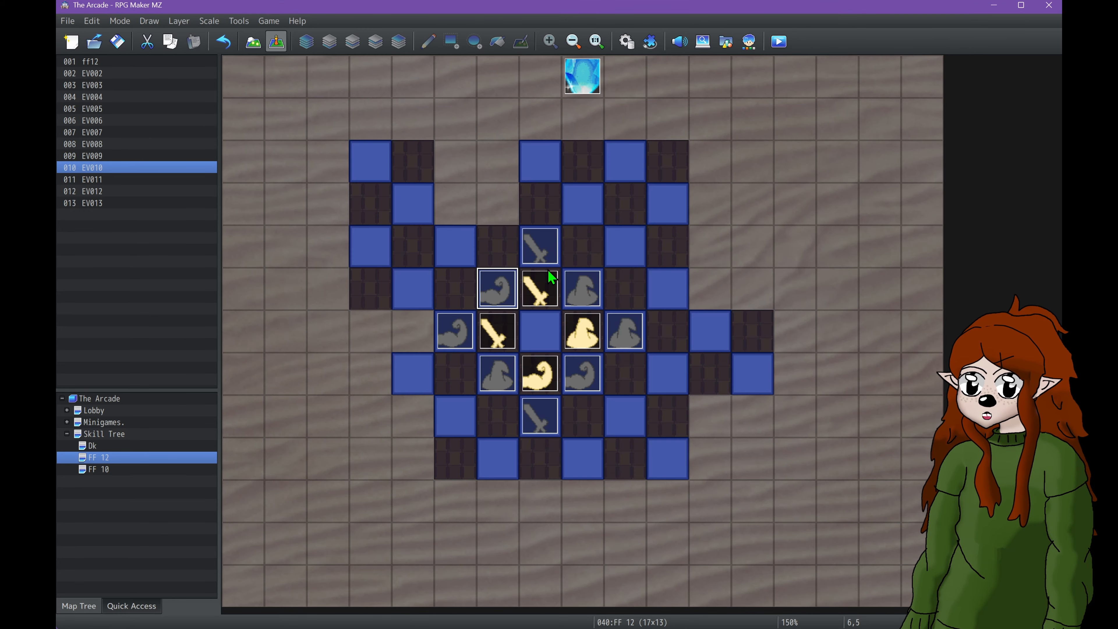
# - Trace the tiles outward from the board's centre to examine how the neighbouring skill tiles connect
pyautogui.click(541, 259)
pyautogui.click(541, 284)
pyautogui.click(527, 345)
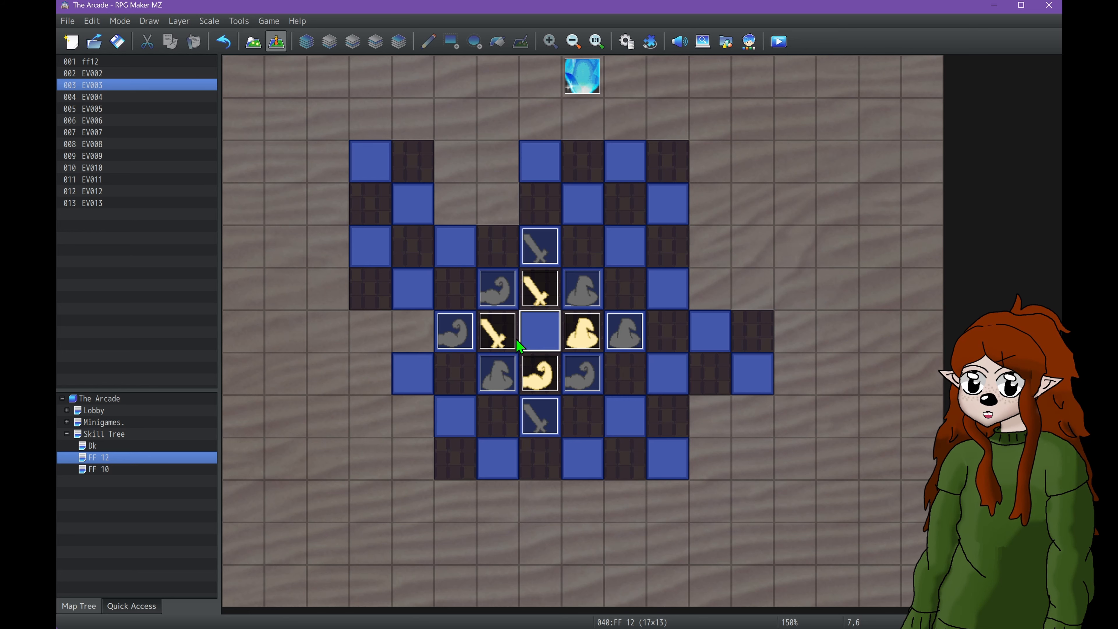
pyautogui.click(599, 330)
pyautogui.click(547, 334)
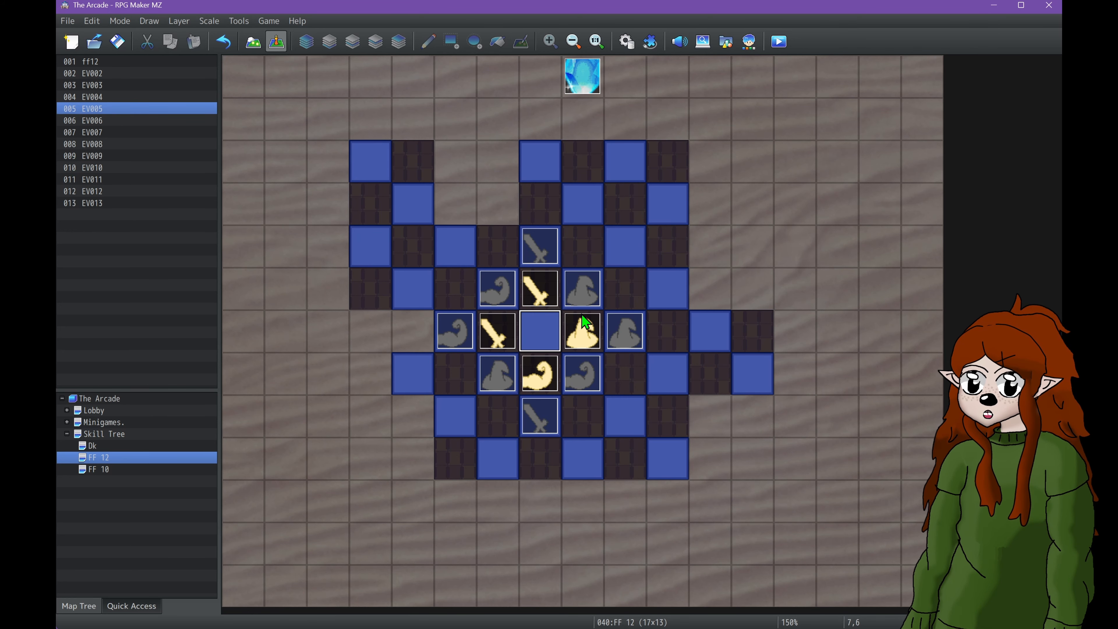
pyautogui.click(580, 335)
pyautogui.click(631, 331)
pyautogui.click(665, 328)
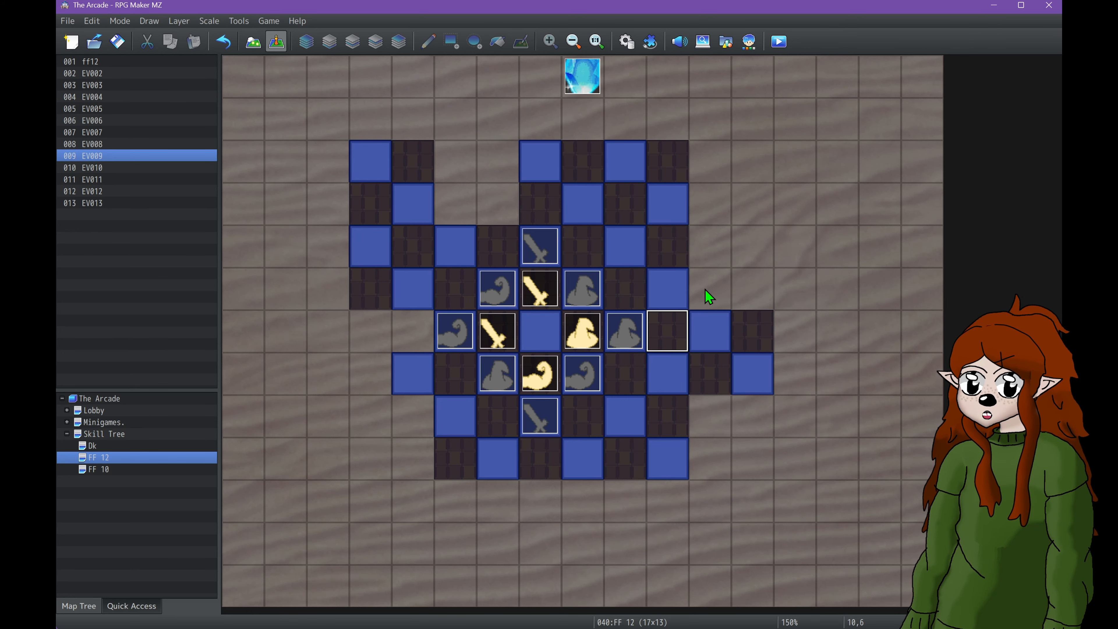
pyautogui.click(705, 290)
pyautogui.click(688, 243)
pyautogui.click(667, 210)
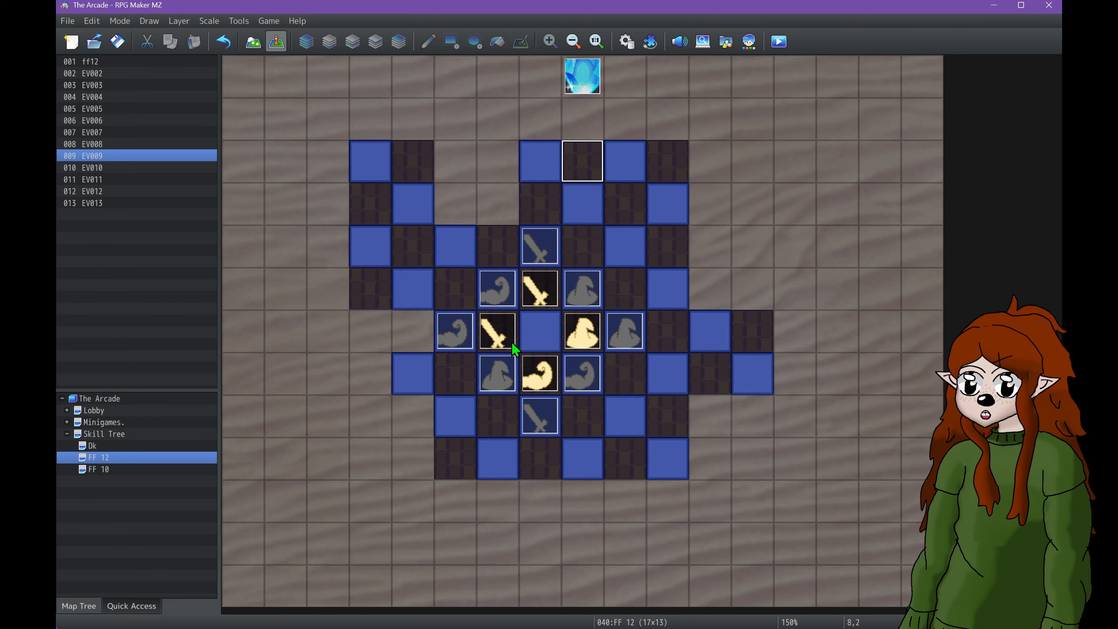
# - Recheck the grey arm event's third-page switch condition and the bright sword event's commands
pyautogui.doubleClick(497, 293)
pyautogui.click(304, 159)
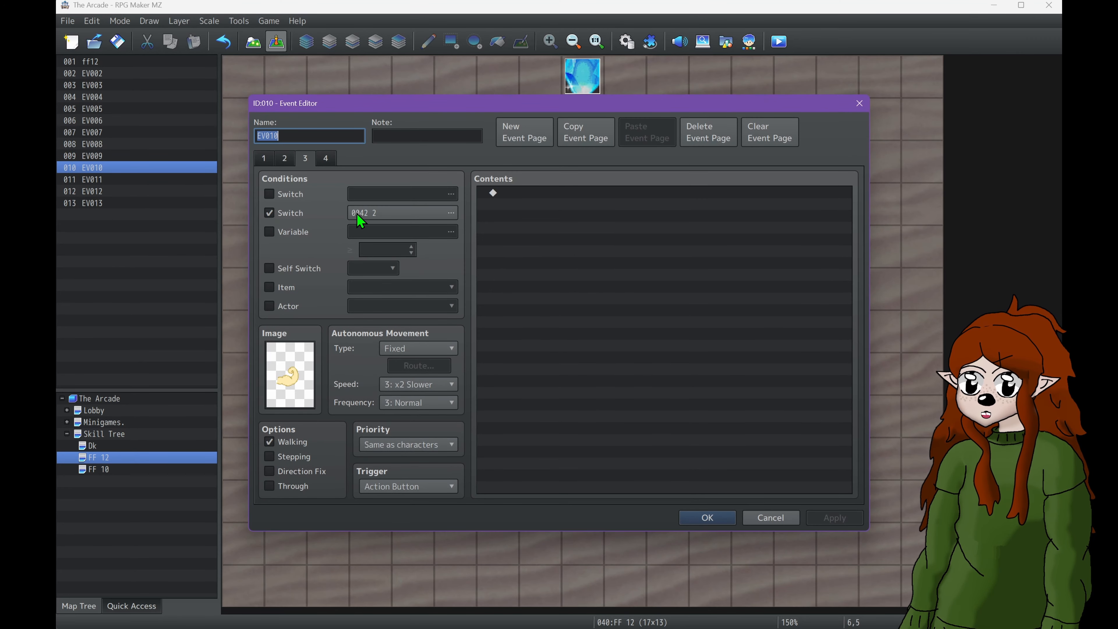
pyautogui.click(702, 520)
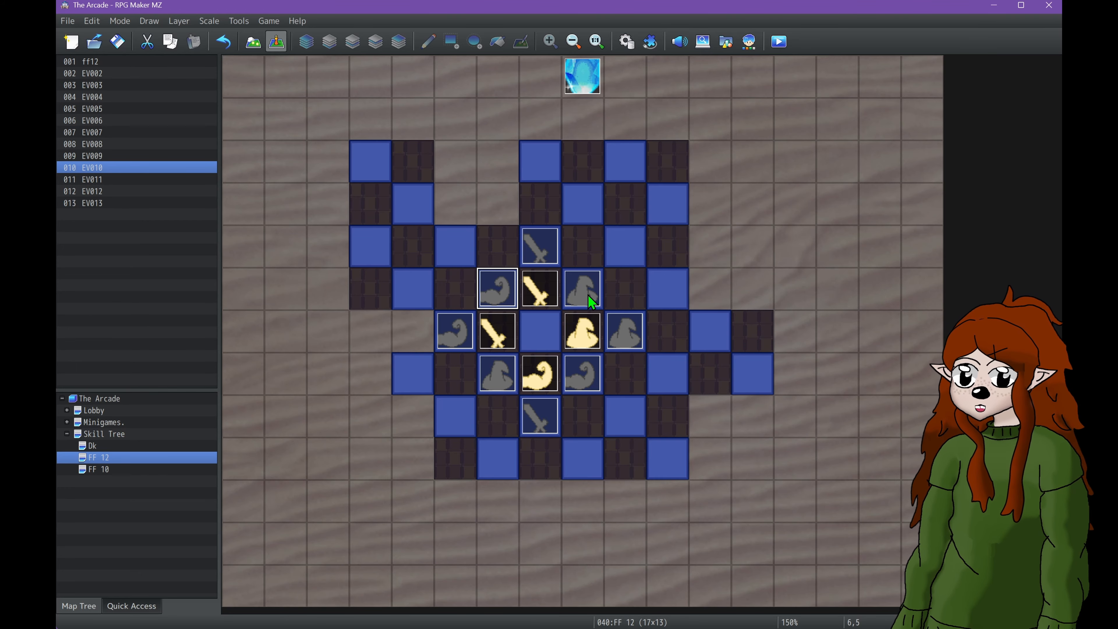
pyautogui.doubleClick(553, 282)
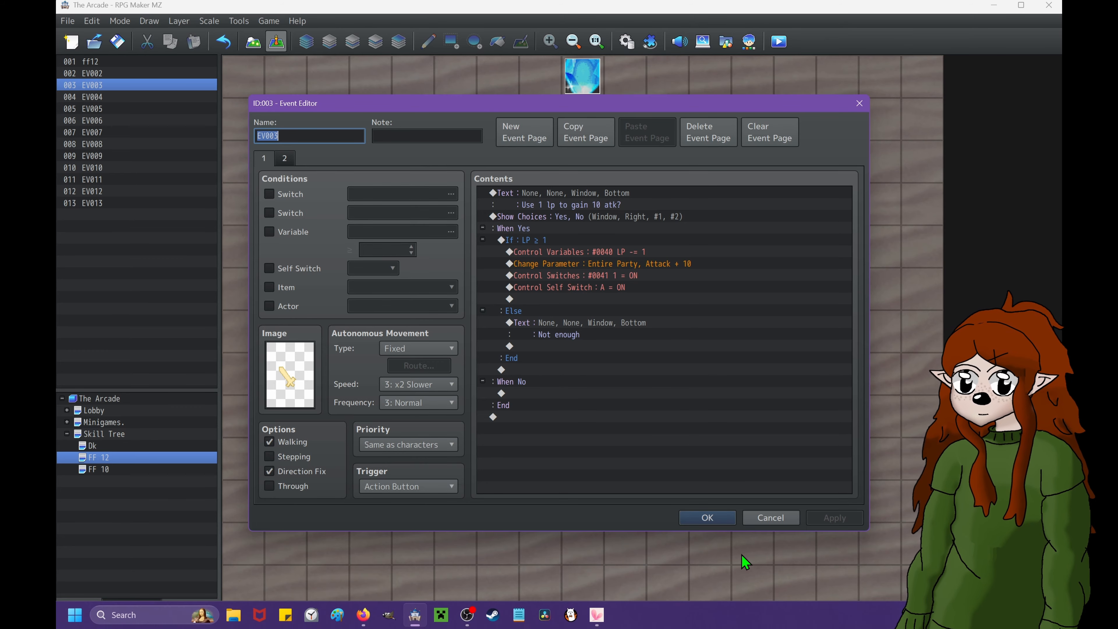
pyautogui.click(788, 520)
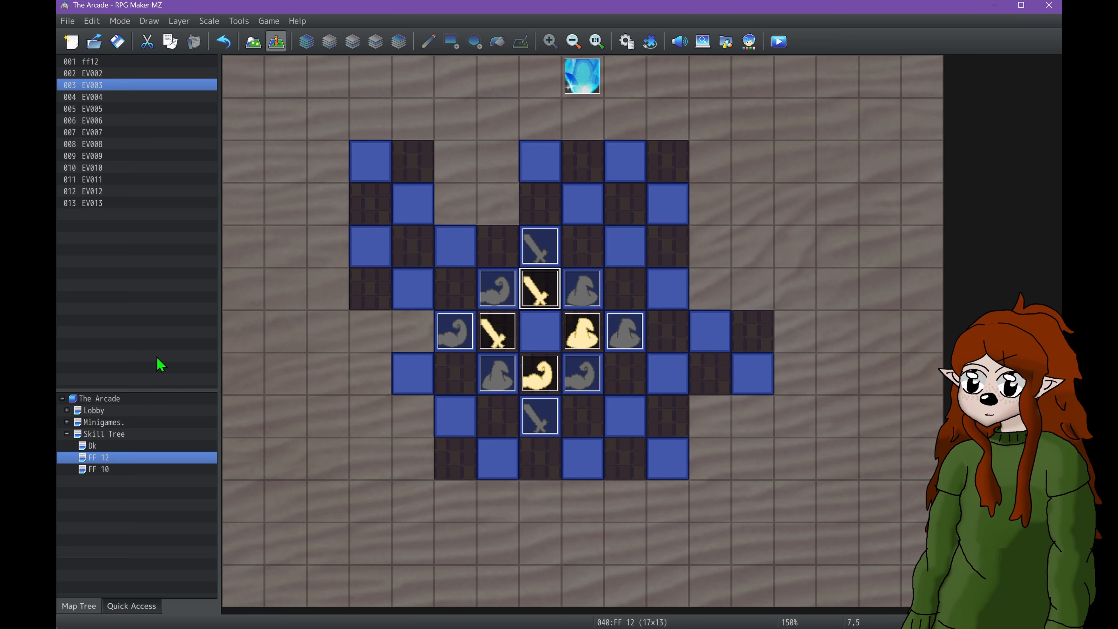
# - Try painting region ID 83 above the board's upper-left tile and on a blue board tile, and undo both marks
pyautogui.click(254, 41)
pyautogui.click(152, 382)
pyautogui.click(123, 253)
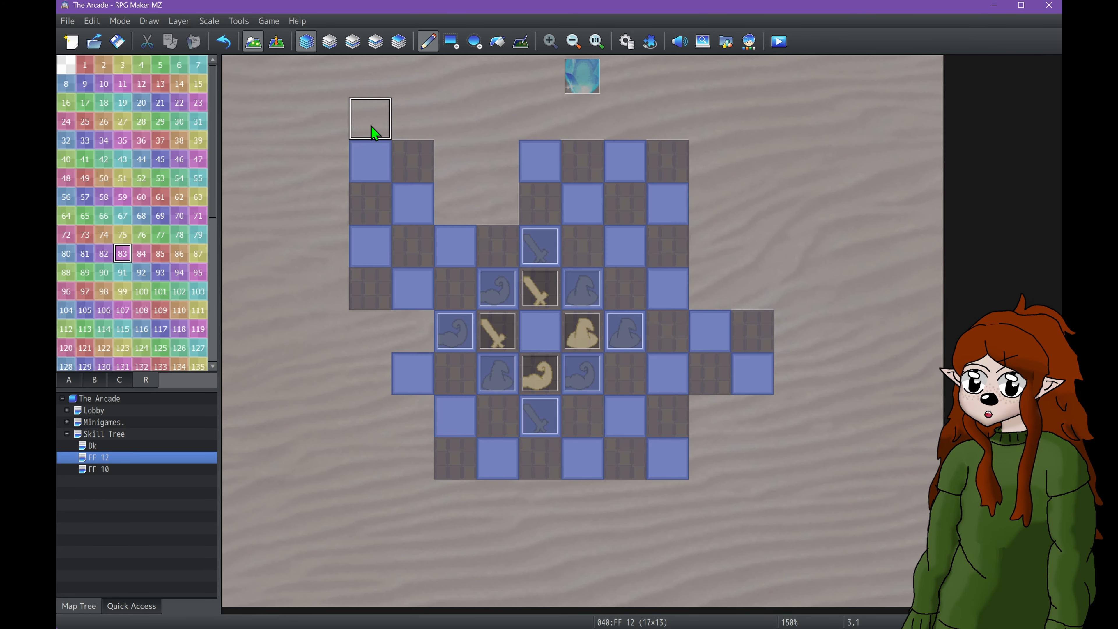
pyautogui.click(369, 118)
pyautogui.click(568, 216)
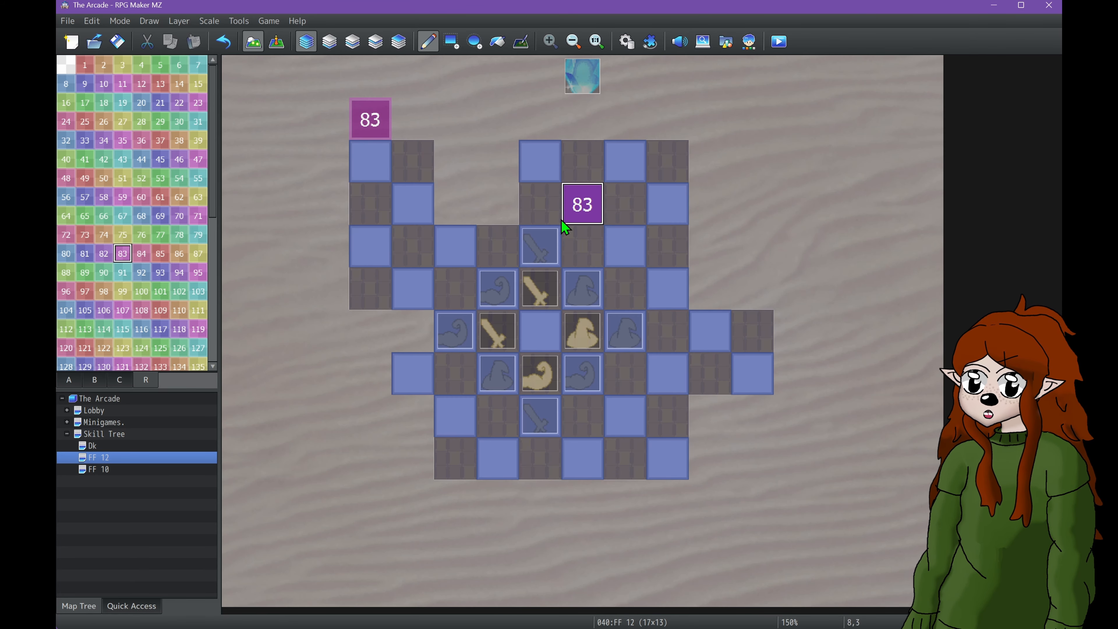
pyautogui.click(216, 36)
pyautogui.click(215, 35)
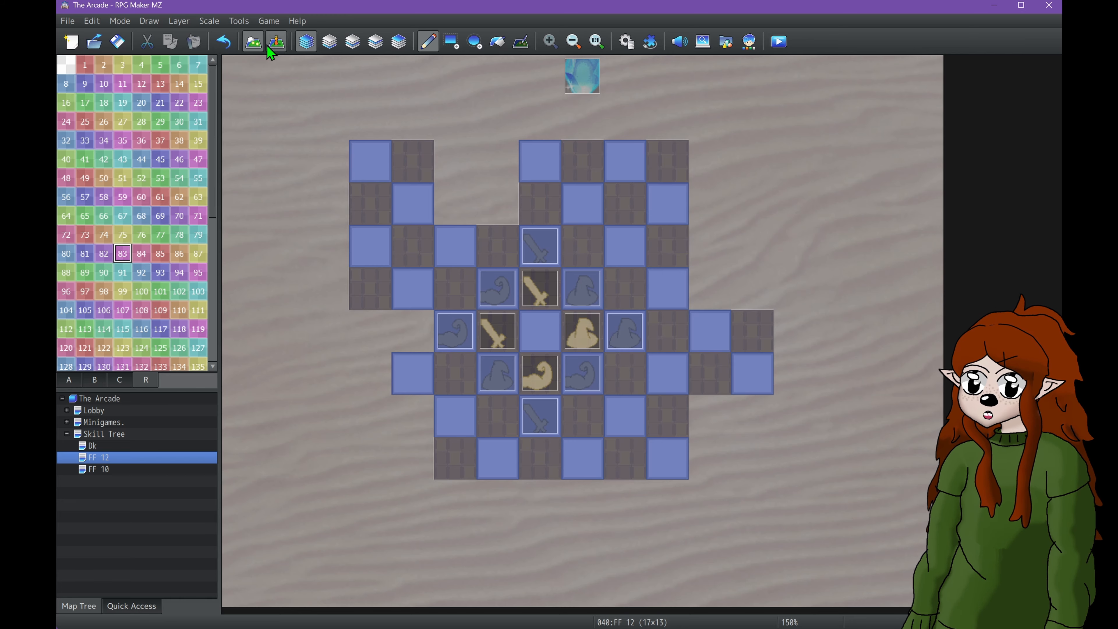
# - Switch to event editing and back to map editing, and display the A set of tiles
pyautogui.click(275, 43)
pyautogui.click(257, 43)
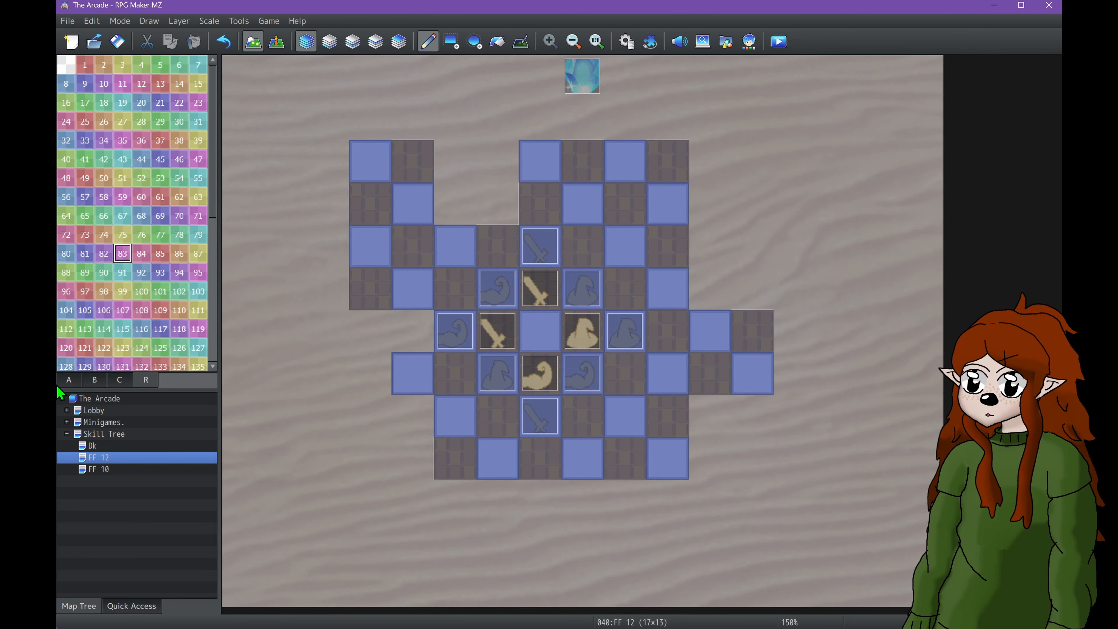
pyautogui.click(65, 379)
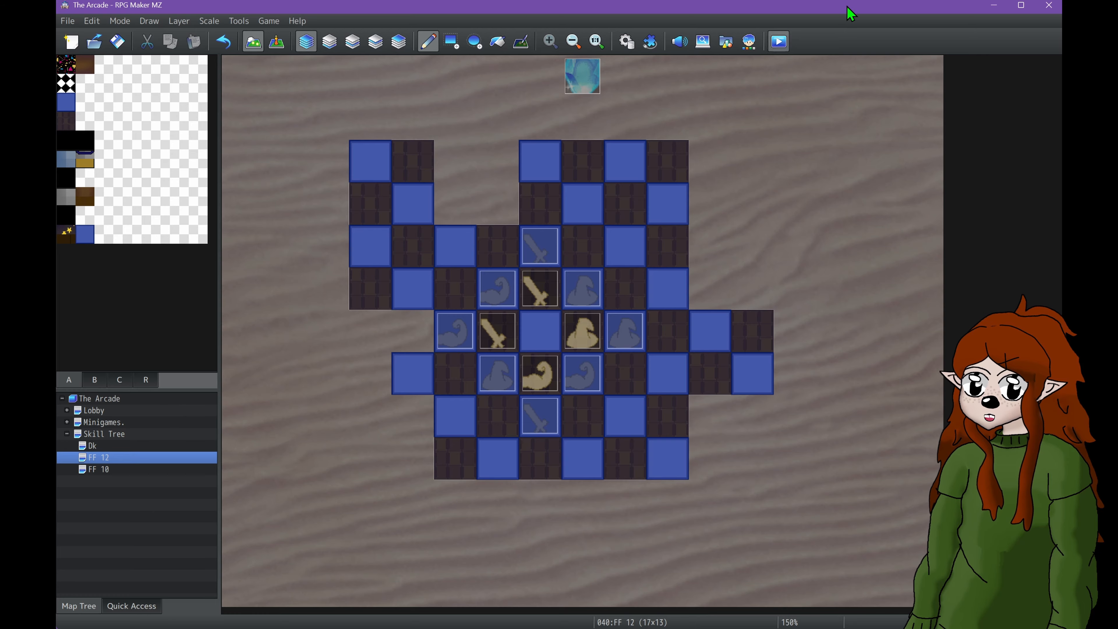
# - Launch a full-screen playtest of The Arcade and start a new game
pyautogui.click(778, 42)
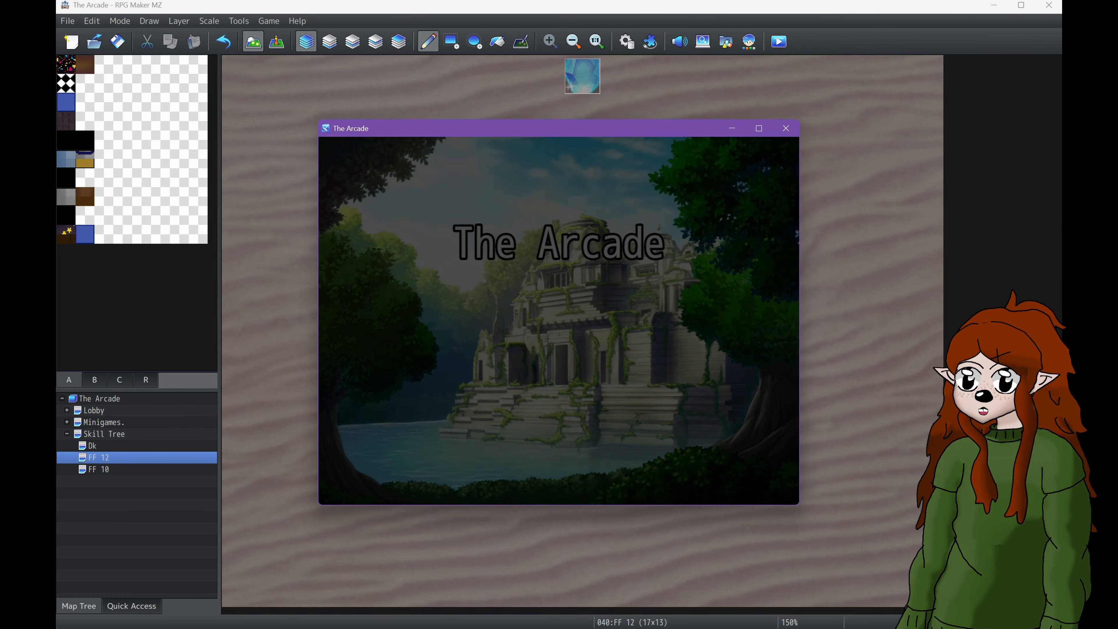
pyautogui.press('F4')
pyautogui.press('Up')
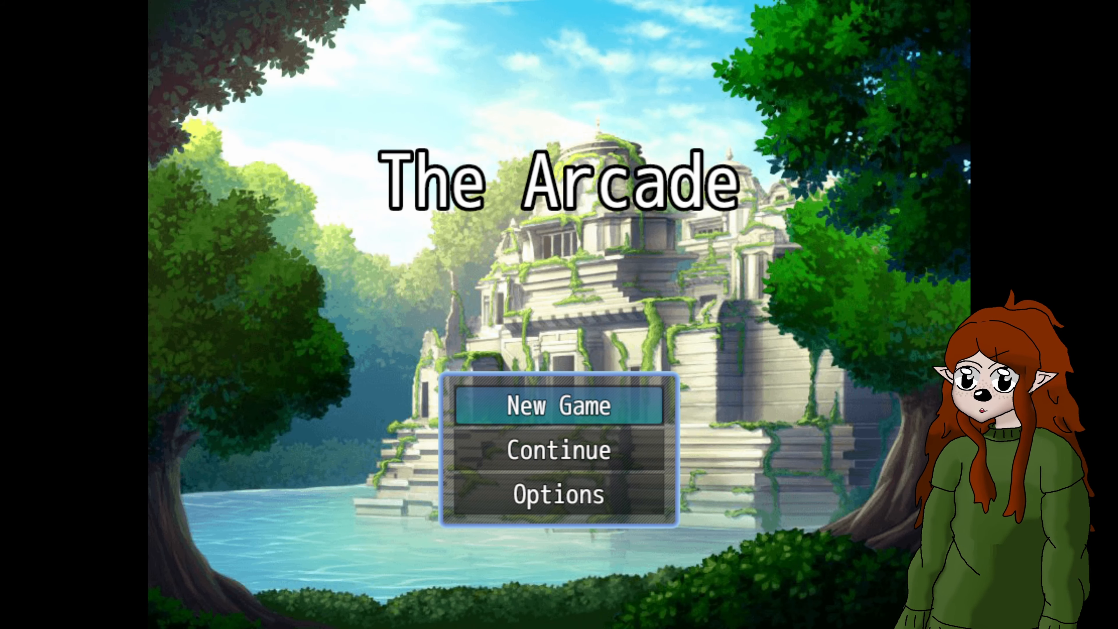
pyautogui.press('Return')
# - Walk the character across the arcade room to the pink creature and move around beside it
pyautogui.press('Right')
pyautogui.press('Right')
pyautogui.press('Right')
pyautogui.press('Right')
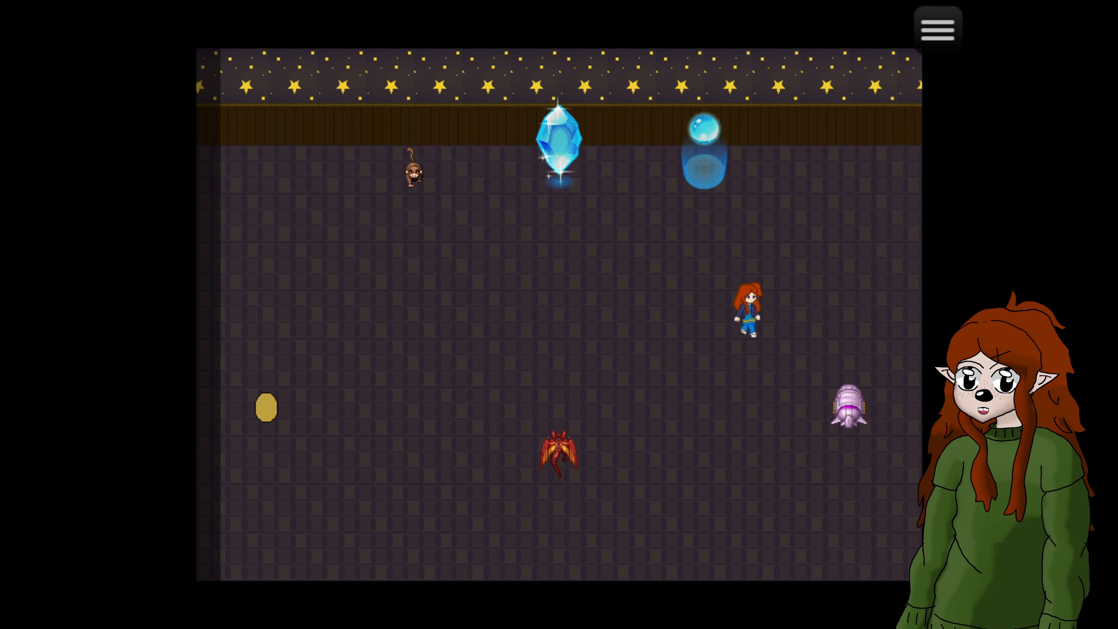
pyautogui.press('Down')
pyautogui.press('Right')
pyautogui.press('Right')
pyautogui.press('Right')
pyautogui.press('Down')
pyautogui.press('Down')
pyautogui.press('Left')
pyautogui.press('Left')
pyautogui.press('Up')
pyautogui.press('Up')
pyautogui.press('Right')
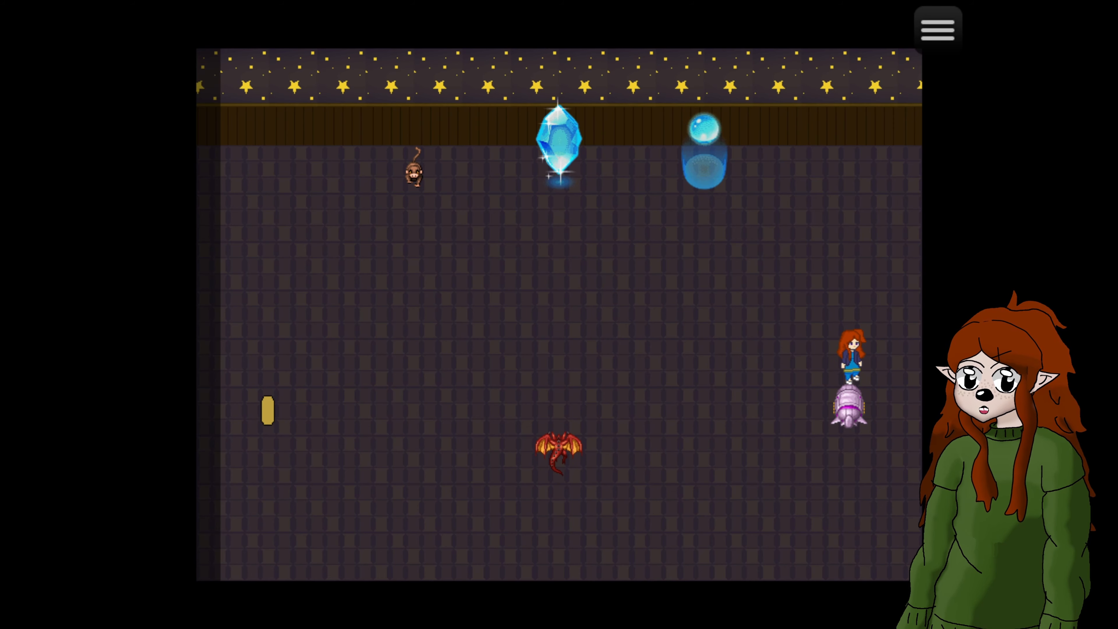
pyautogui.press('Down')
pyautogui.press('Left')
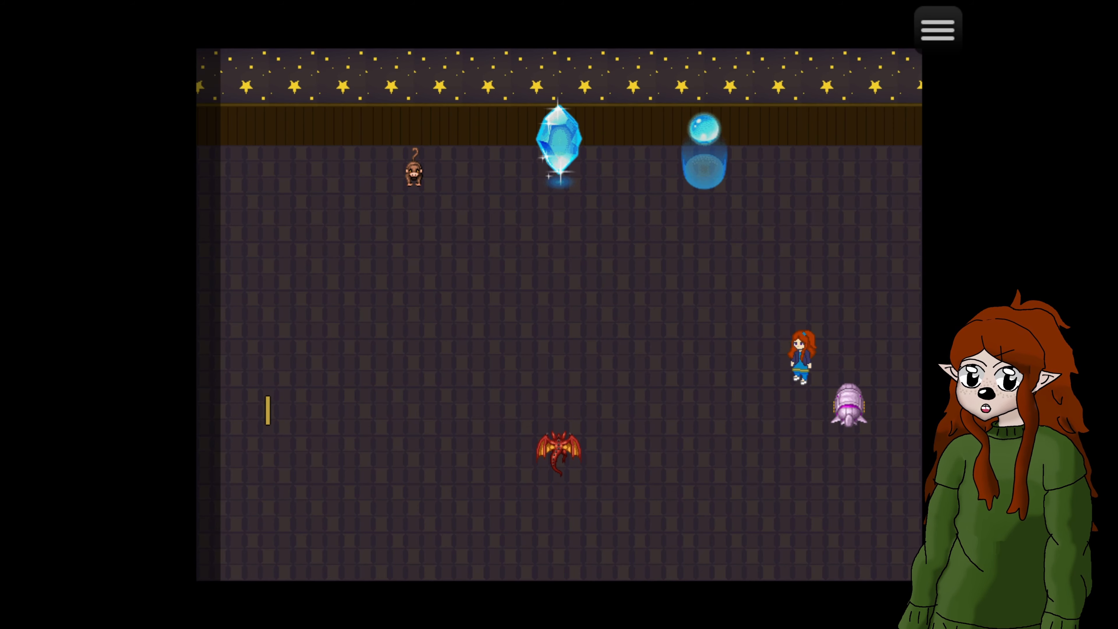
pyautogui.press('Up')
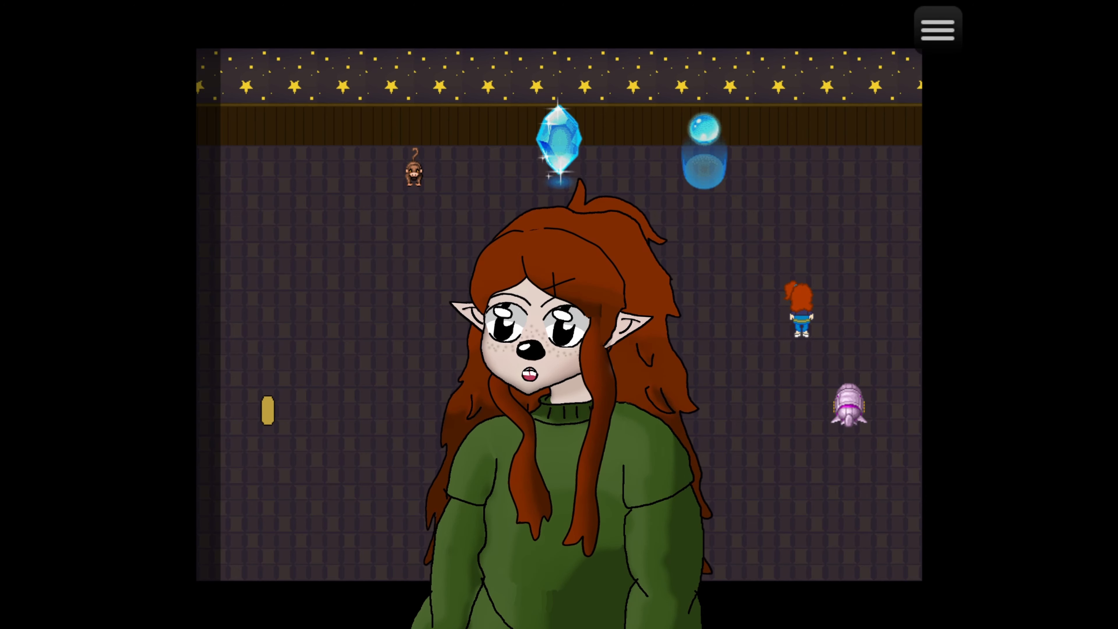
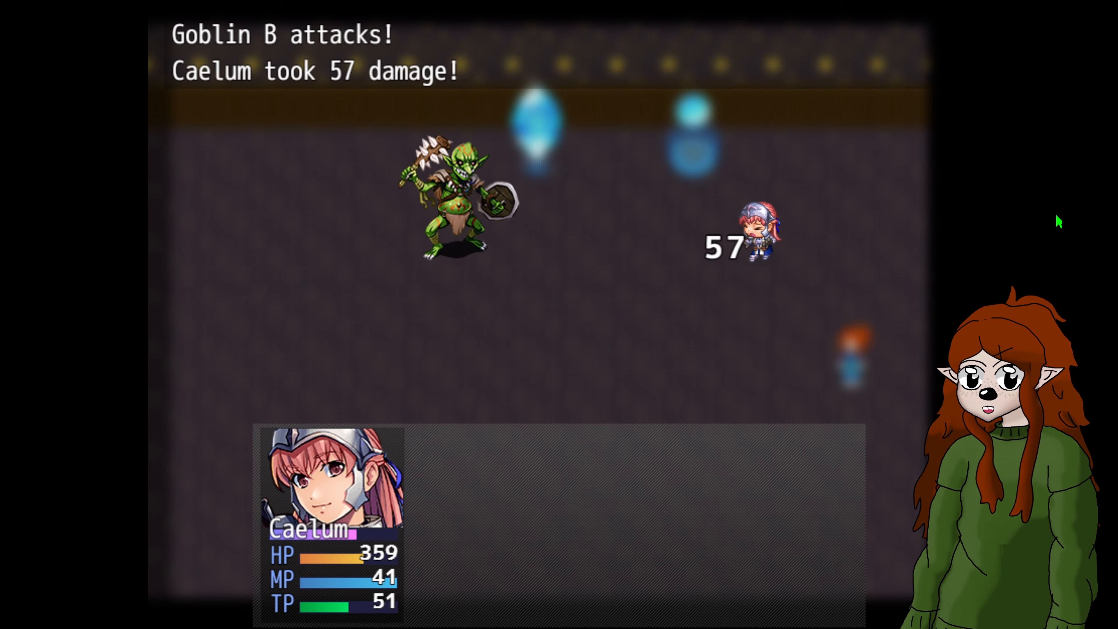
# - Fight the remaining goblin until the battle is won and dismiss the victory messages
pyautogui.press('Return')
pyautogui.press('Return')
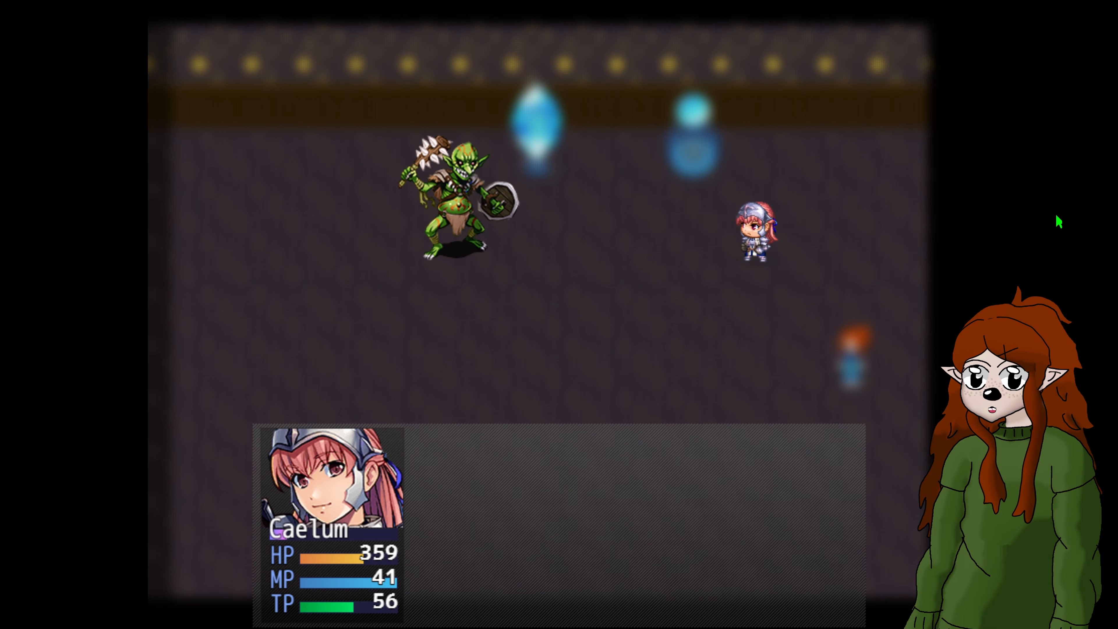
pyautogui.press('Return')
pyautogui.press('Return')
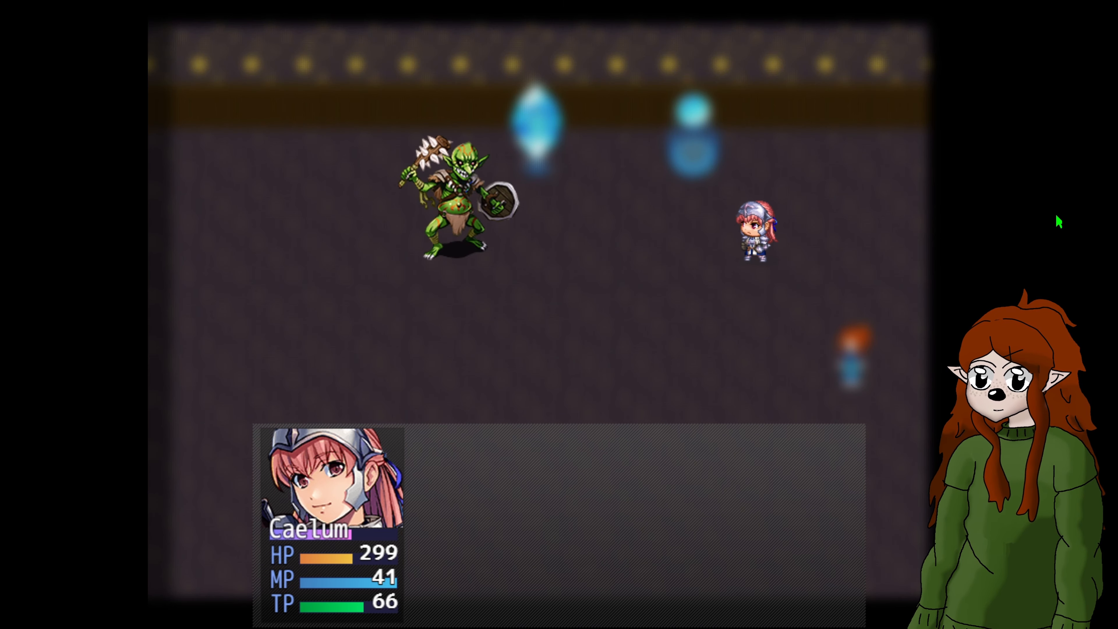
pyautogui.press('Return')
pyautogui.press('Return')
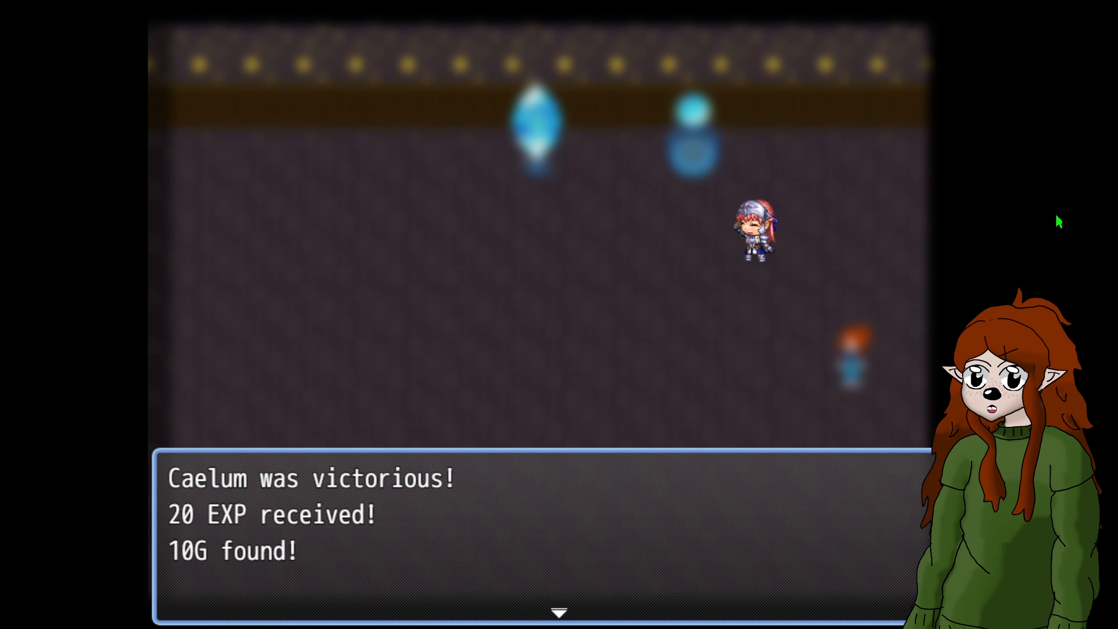
pyautogui.press('Return')
pyautogui.press('Return')
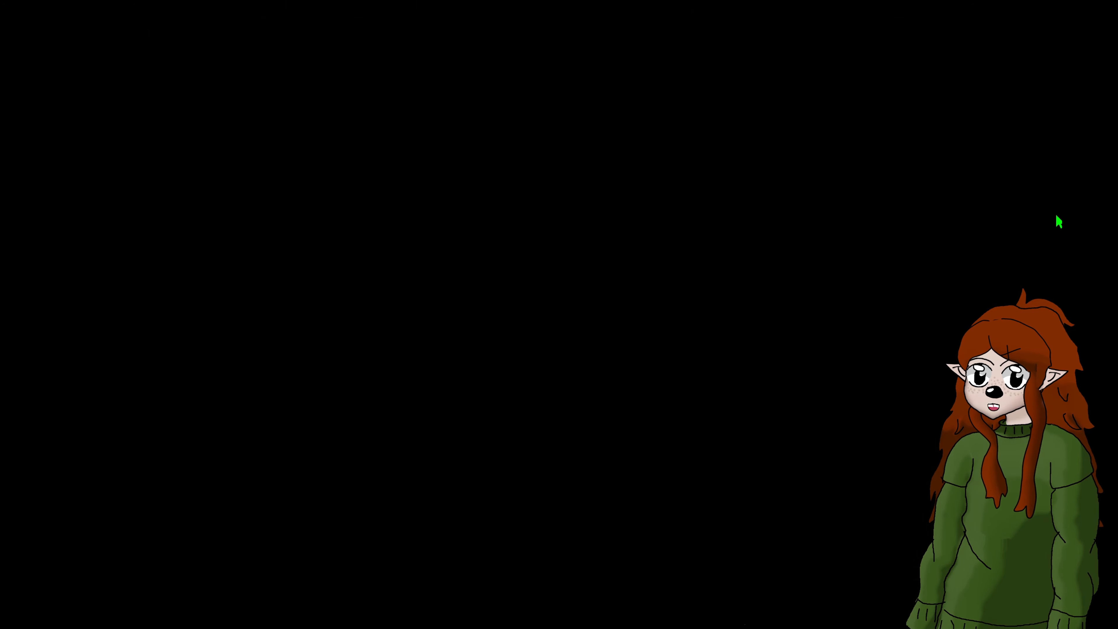
# - Walk to the glowing blue orb in the arcade room and accept travel to the licence board
pyautogui.press('Left')
pyautogui.press('Up')
pyautogui.press('Return')
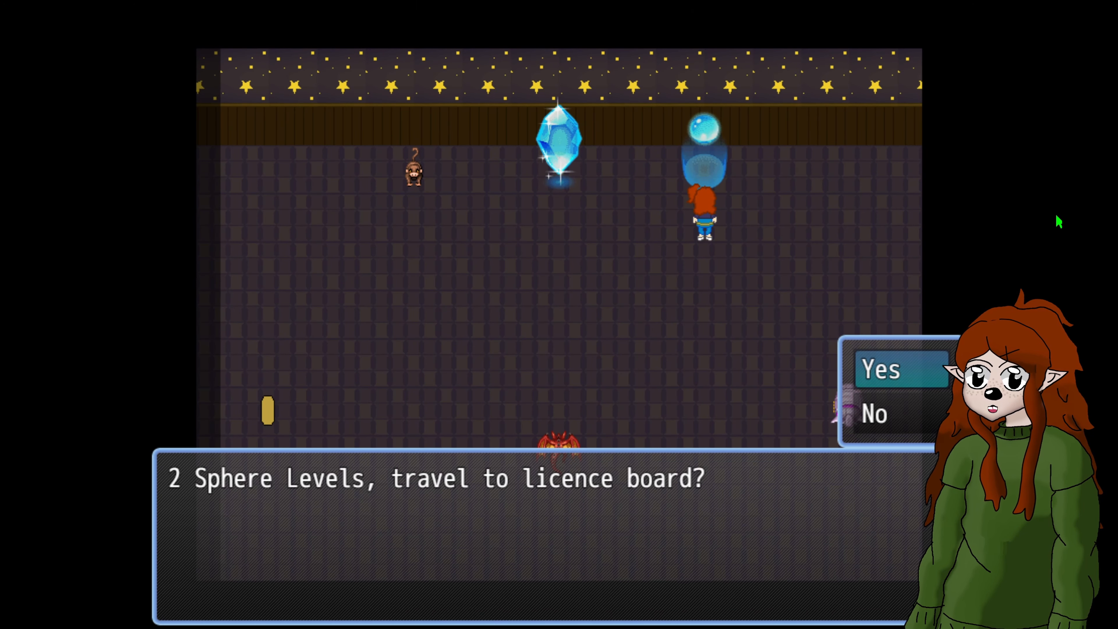
pyautogui.press('Return')
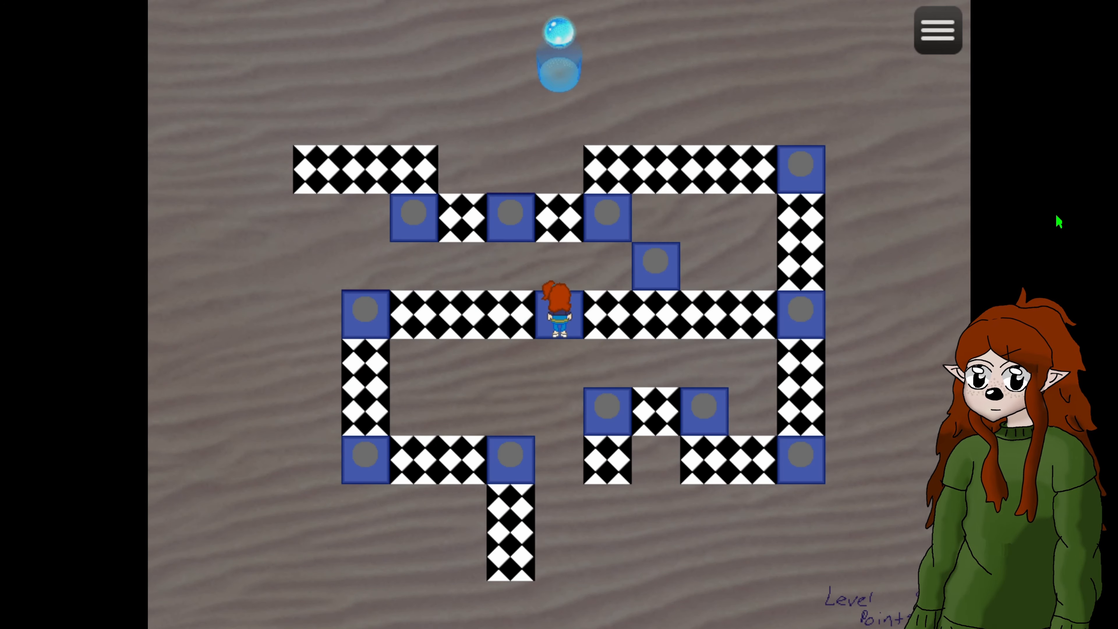
# - Walk back and forth along the board's middle checkered path to check where movement is allowed, ending beside its eastern node
pyautogui.press('Left')
pyautogui.press('Right')
pyautogui.press('Left')
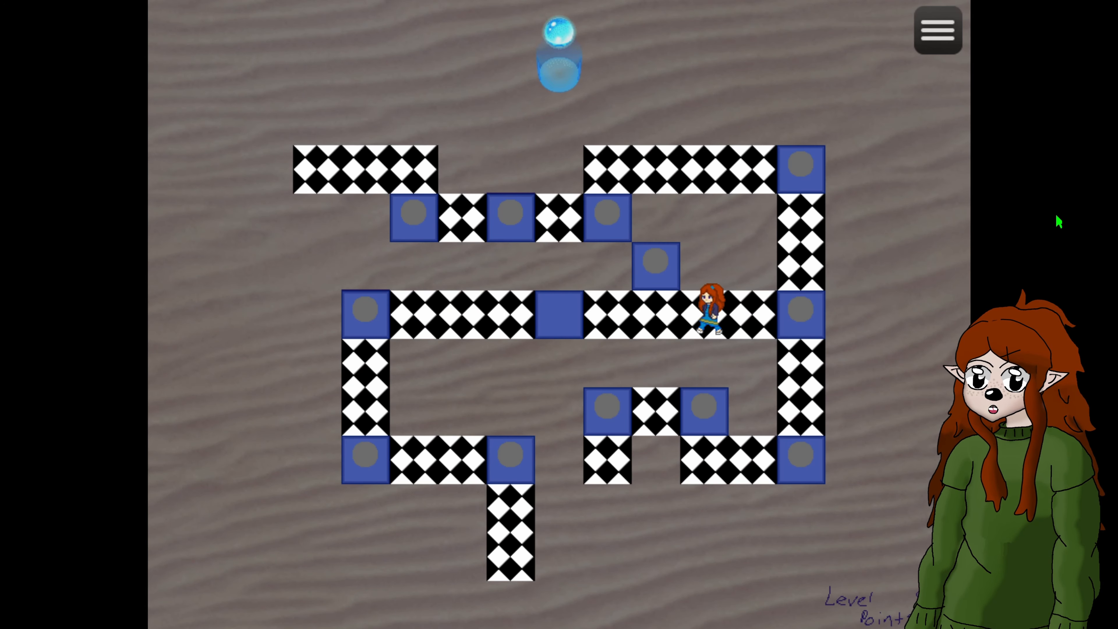
pyautogui.press('Left')
pyautogui.press('Right')
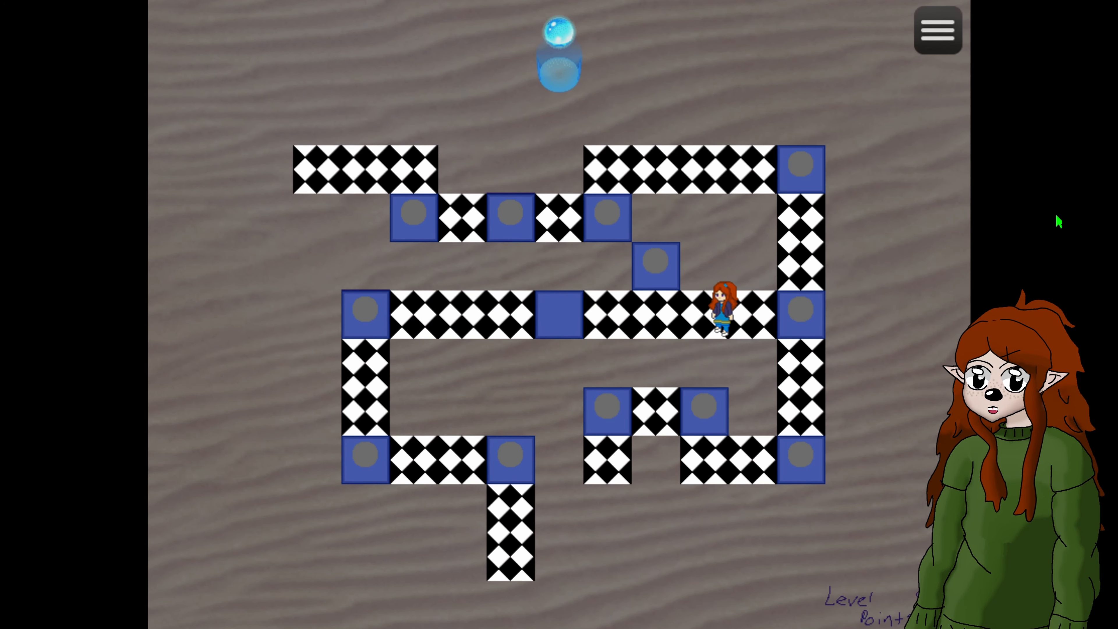
pyautogui.press('Left')
pyautogui.press('Left')
pyautogui.press('Right')
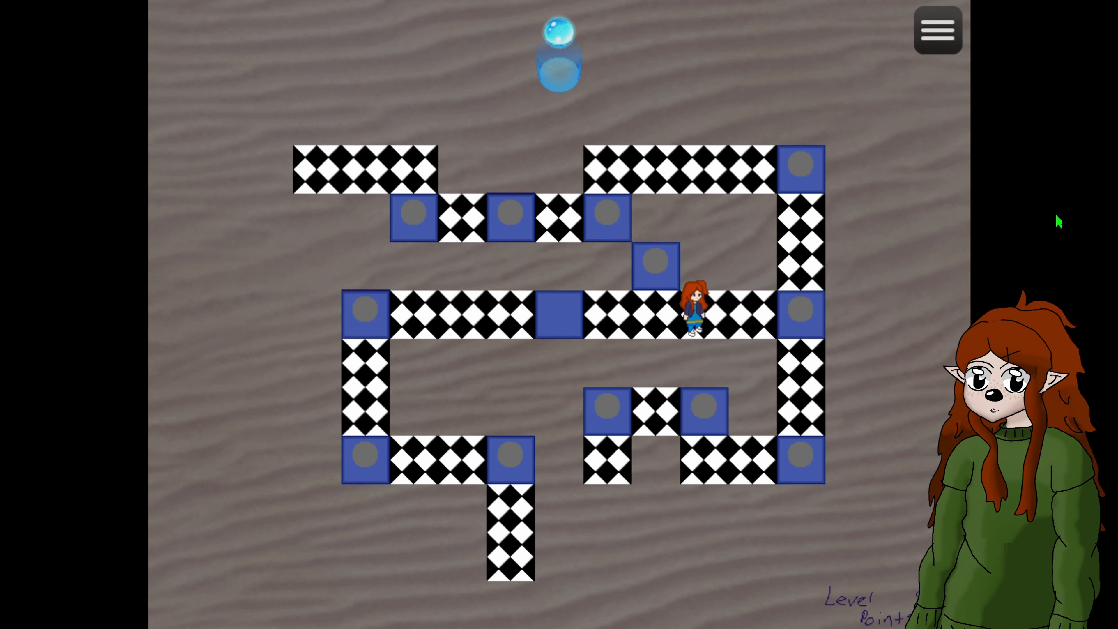
pyautogui.press('Left')
pyautogui.press('Right')
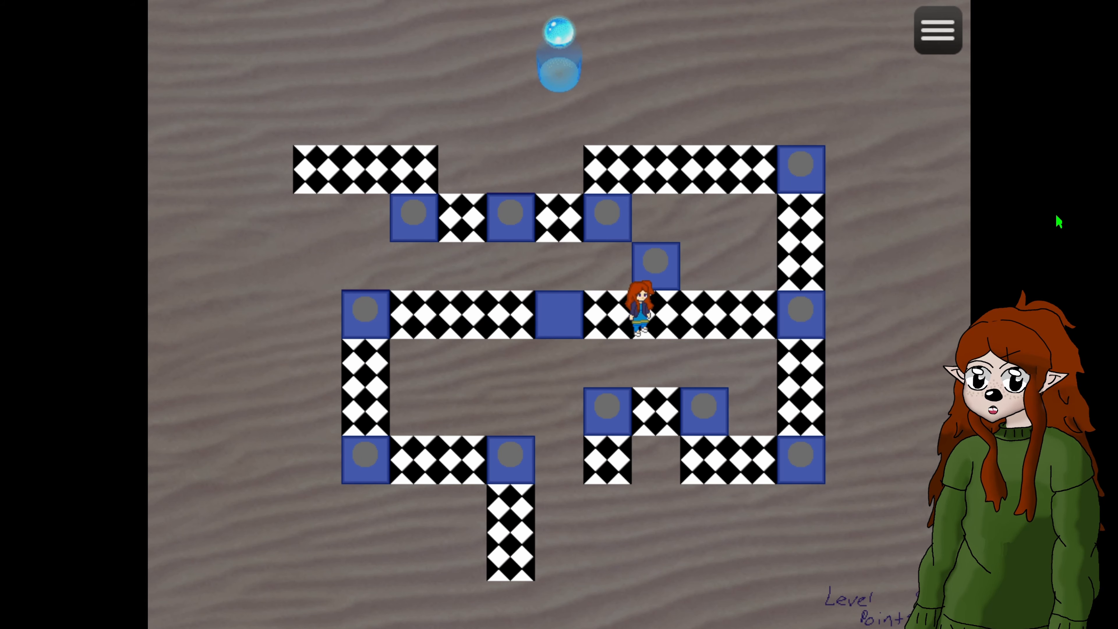
pyautogui.press('Left')
pyautogui.press('Right')
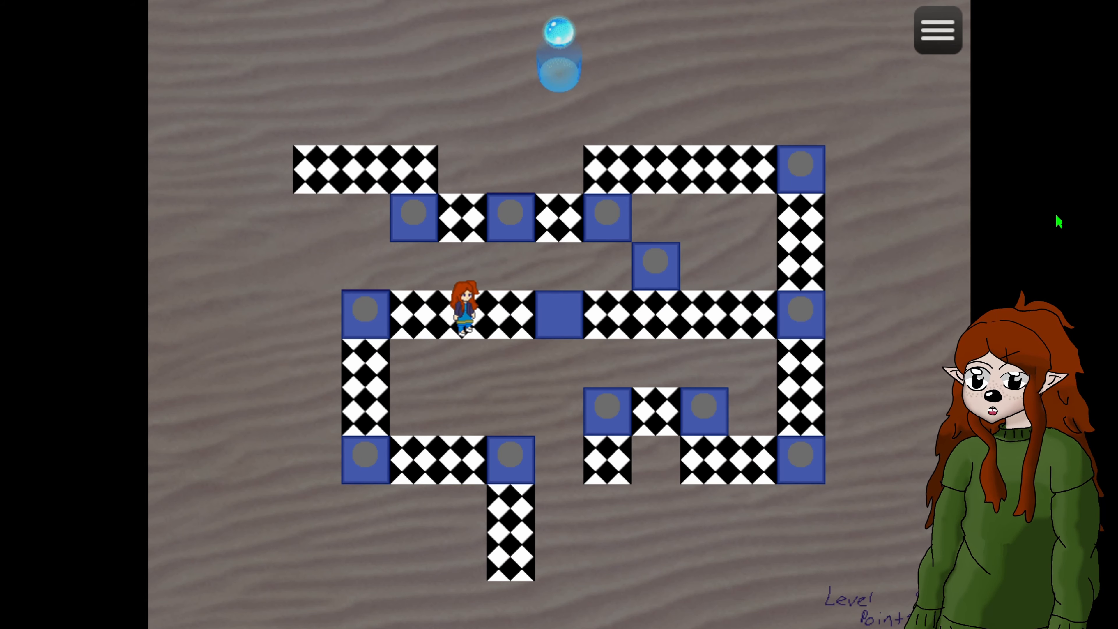
pyautogui.press('Left')
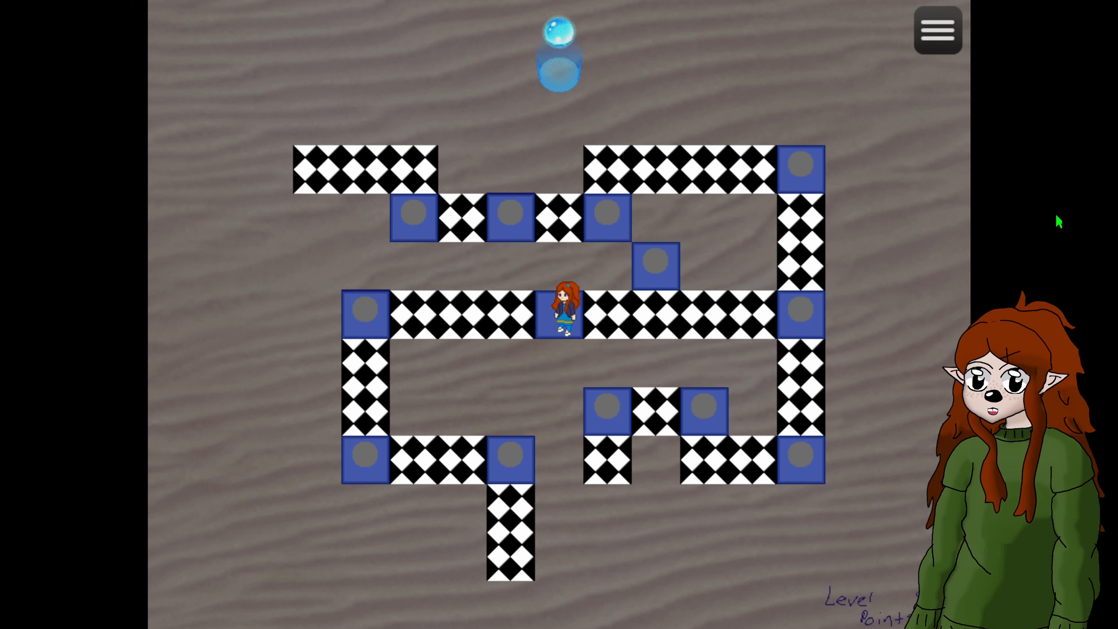
pyautogui.press('Right')
pyautogui.press('Left')
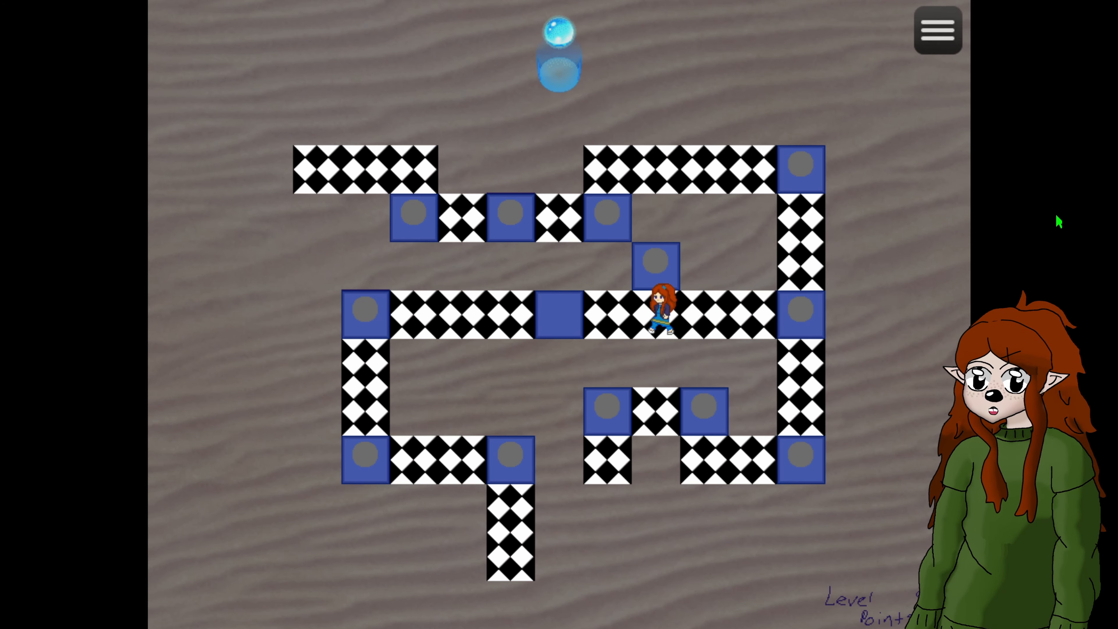
pyautogui.press('Right')
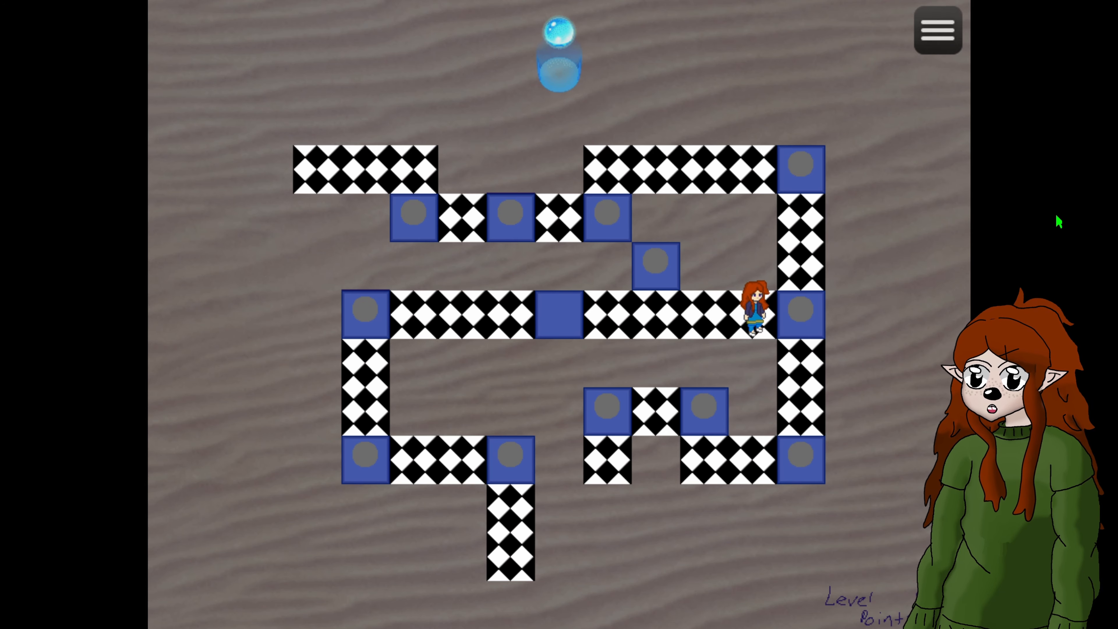
# - Spend 1 S.lvl to unlock the node at the middle path's eastern end and step onto it
pyautogui.press('Return')
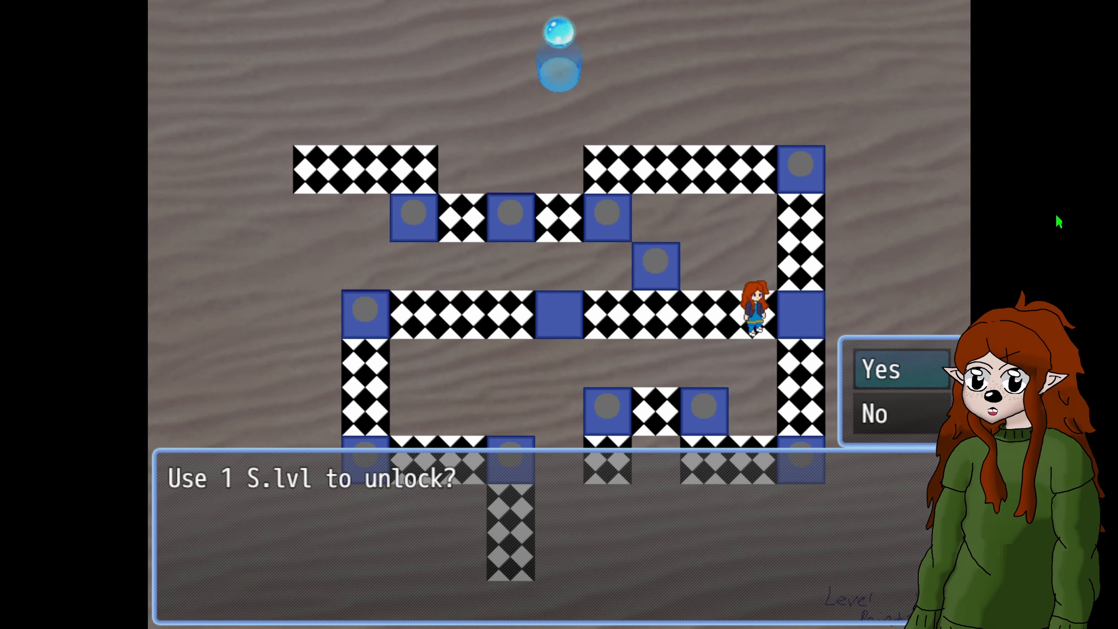
pyautogui.press('Return')
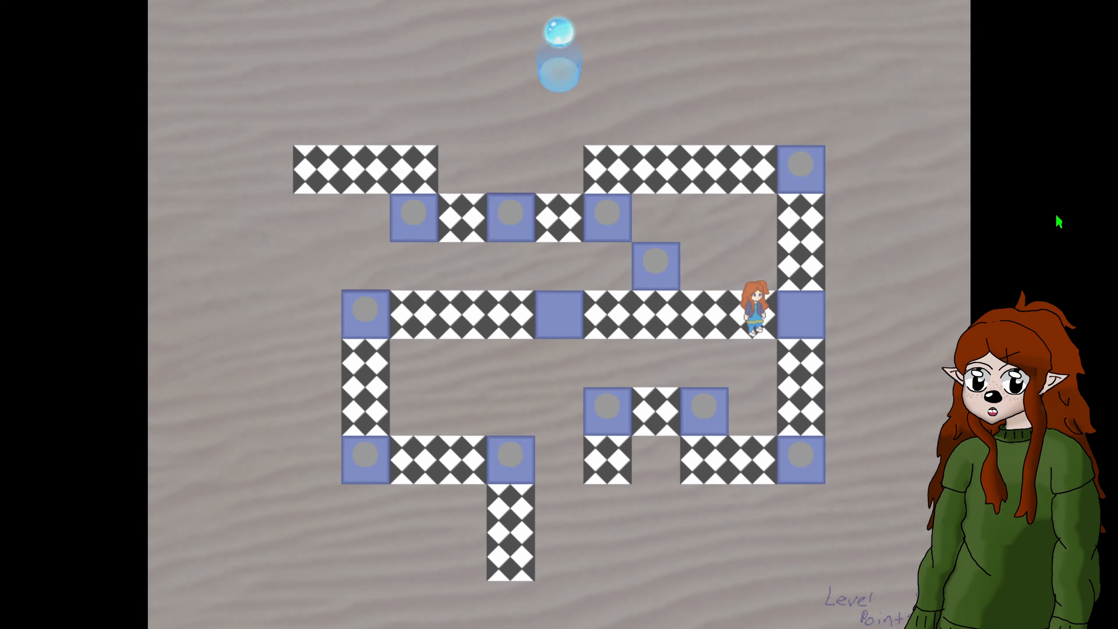
pyautogui.press('Right')
pyautogui.press('Up')
pyautogui.press('Down')
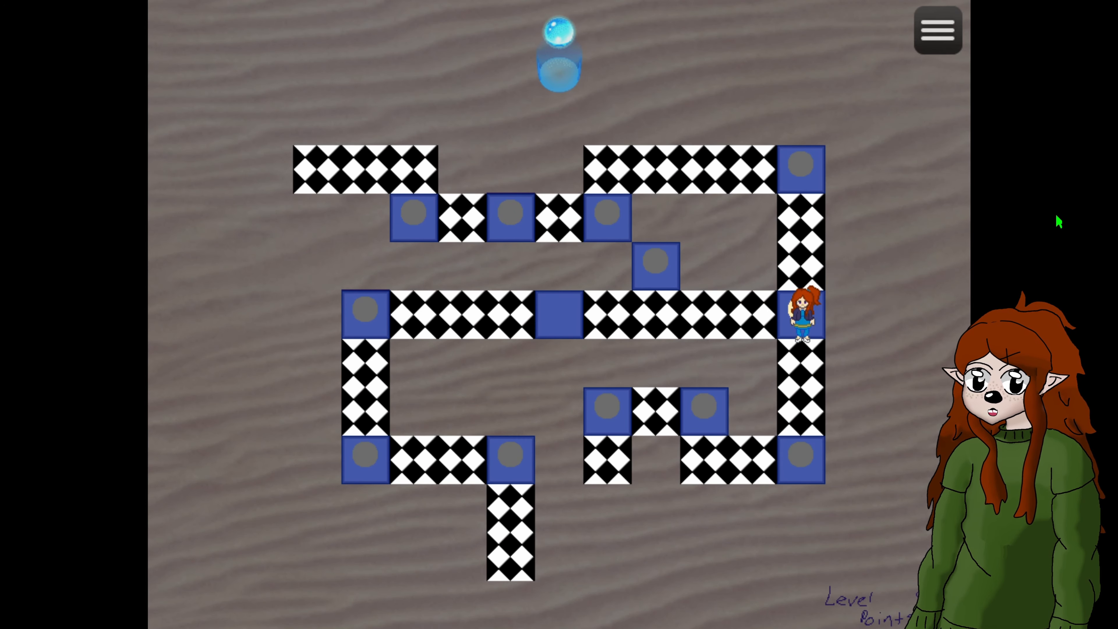
pyautogui.press('Down')
pyautogui.press('Up')
# - Walk back along the middle path, unlock the node just north of its eastern half and step onto it
pyautogui.press('Left')
pyautogui.press('Left')
pyautogui.press('Left')
pyautogui.press('Left')
pyautogui.press('Left')
pyautogui.press('Left')
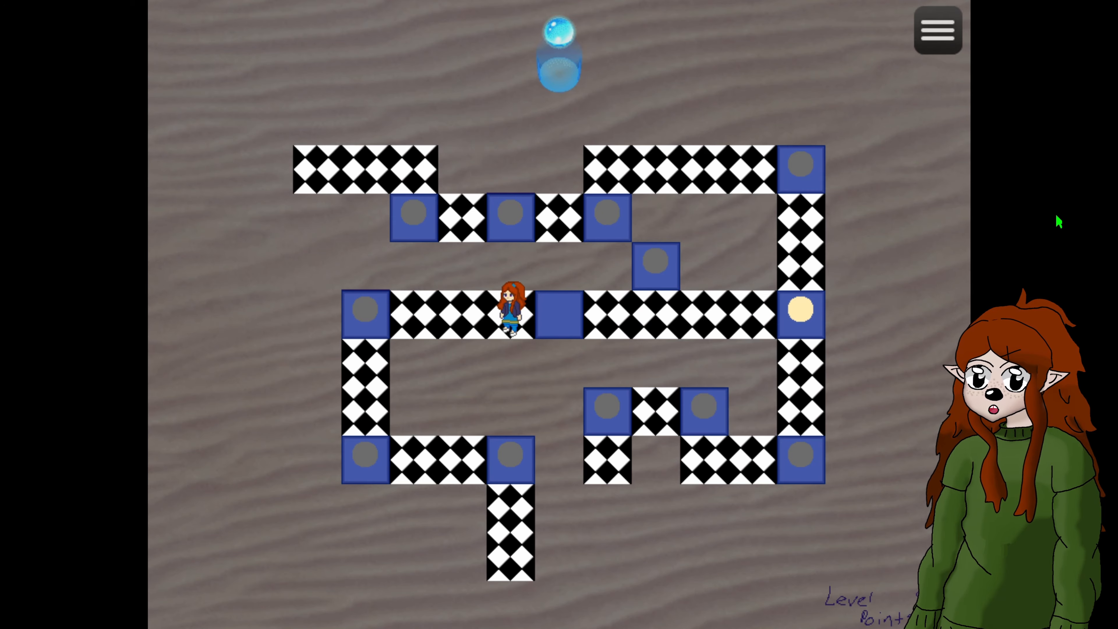
pyautogui.press('Right')
pyautogui.press('Right')
pyautogui.press('Right')
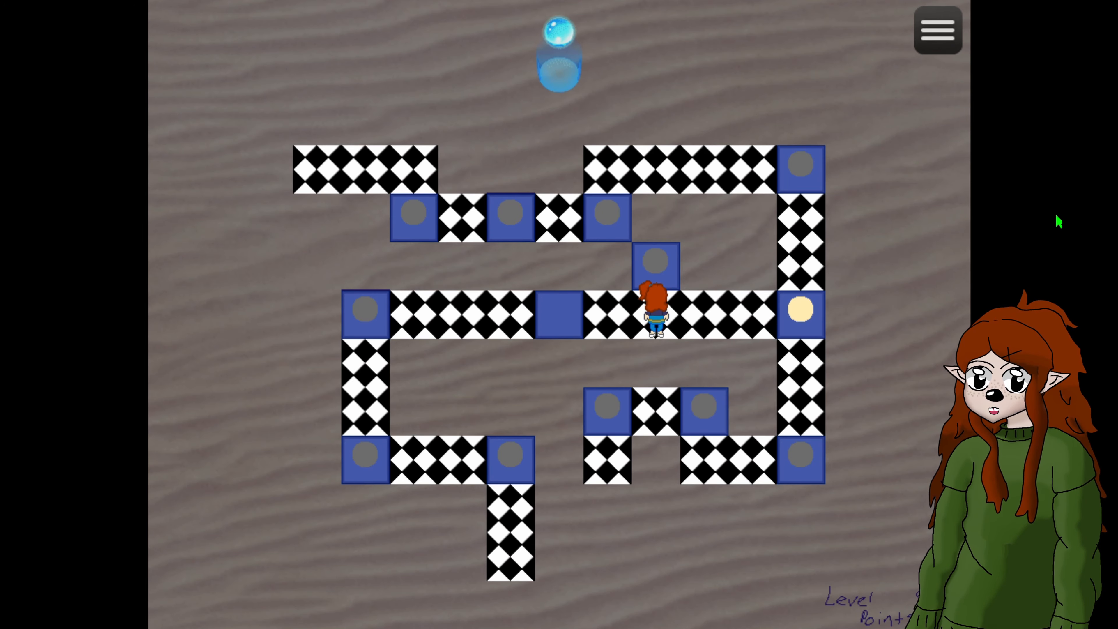
pyautogui.press('Return')
pyautogui.press('Return')
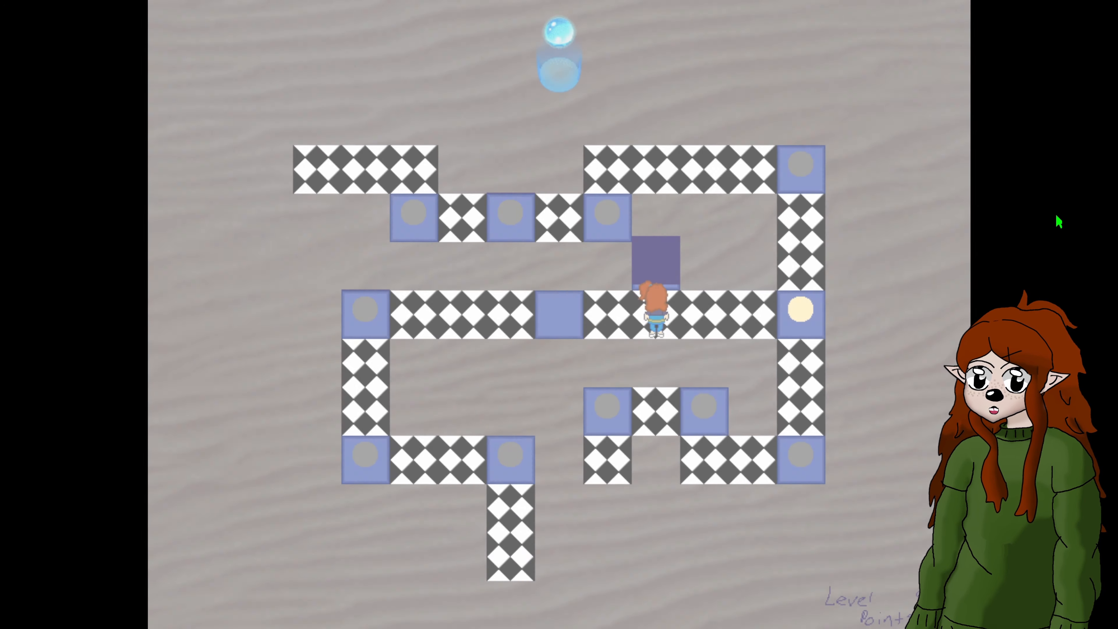
pyautogui.press('Right')
pyautogui.press('Right')
pyautogui.press('Left')
pyautogui.press('Left')
pyautogui.press('Left')
pyautogui.press('Right')
pyautogui.press('Up')
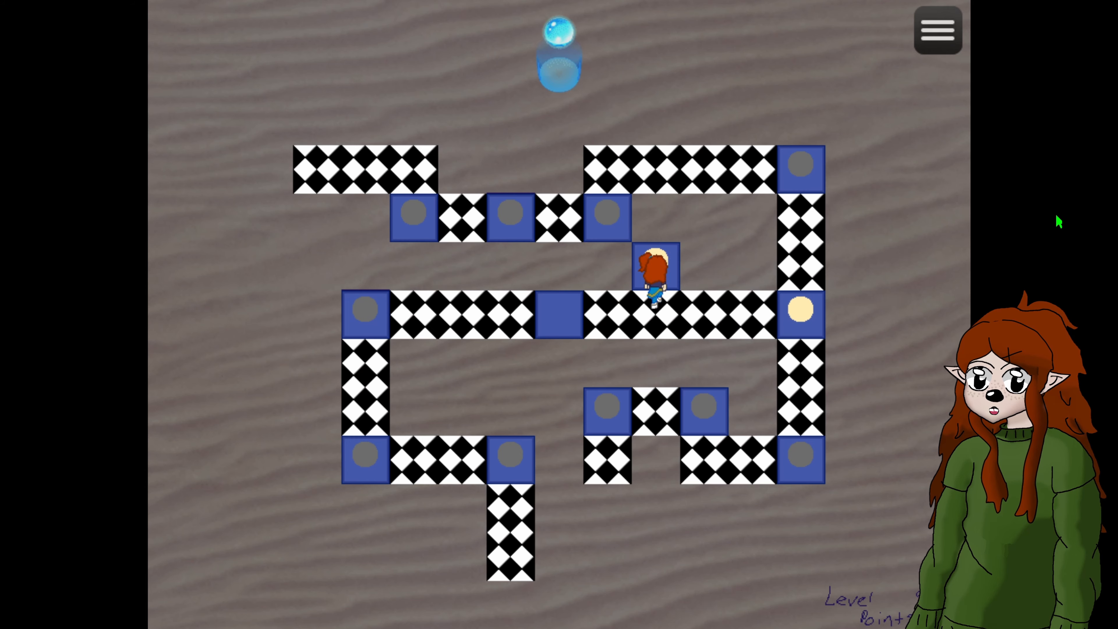
# - Test the branches north and south of the unlocked eastern node, return past the board's centre and leave full-screen play
pyautogui.press('Down')
pyautogui.press('Right')
pyautogui.press('Right')
pyautogui.press('Right')
pyautogui.press('Up')
pyautogui.press('Up')
pyautogui.press('Down')
pyautogui.press('Down')
pyautogui.press('Down')
pyautogui.press('Down')
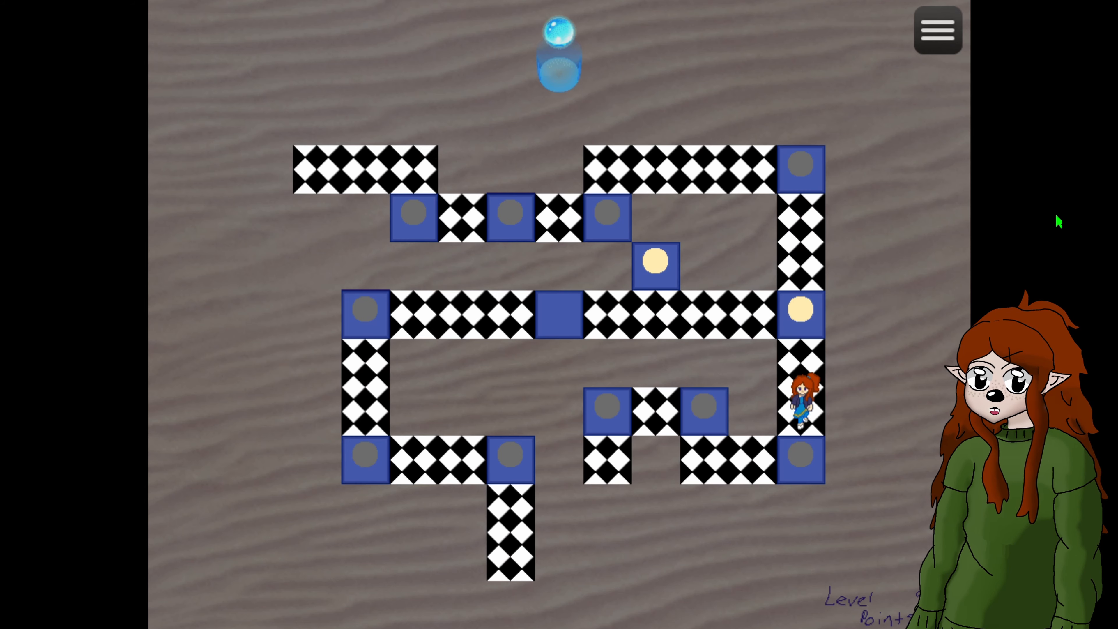
pyautogui.press('Up')
pyautogui.press('Up')
pyautogui.press('Left')
pyautogui.press('Left')
pyautogui.press('Left')
pyautogui.press('Left')
pyautogui.press('Left')
pyautogui.press('Left')
pyautogui.press('Right')
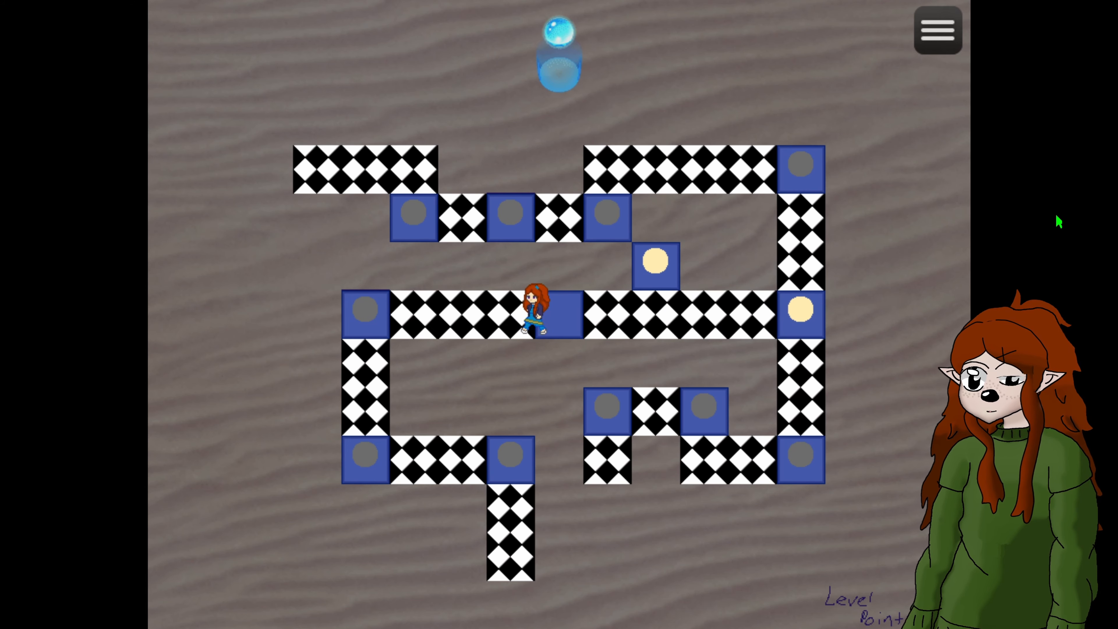
pyautogui.press('F4')
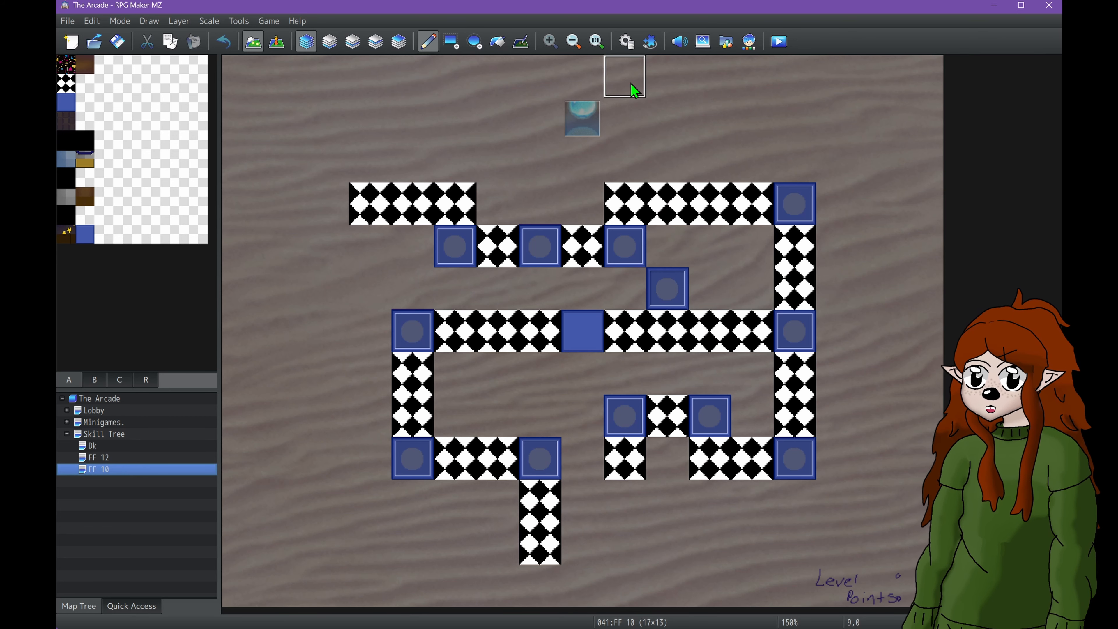
# - Examine the Goblin enemy's first drop item setting in the database, passing through the troops on the way
pyautogui.click(626, 47)
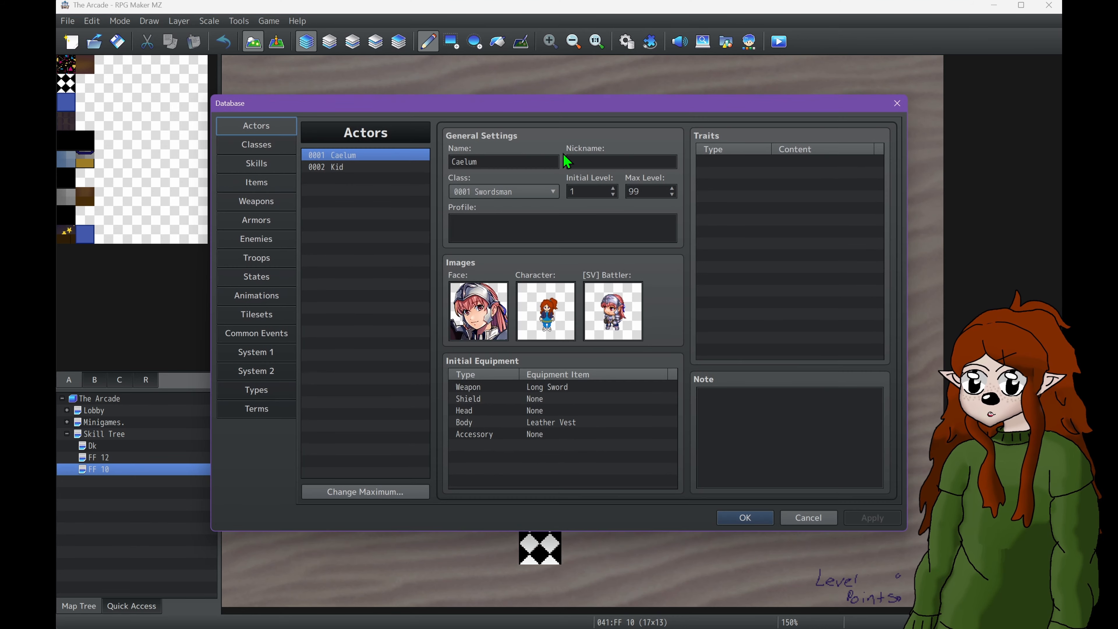
pyautogui.click(271, 261)
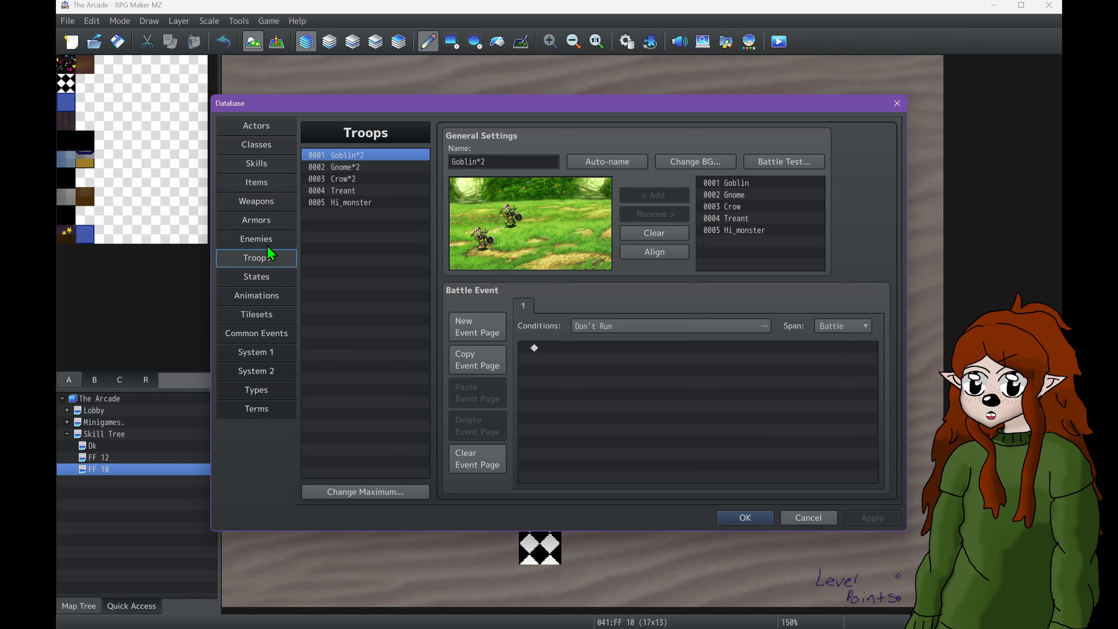
pyautogui.click(269, 239)
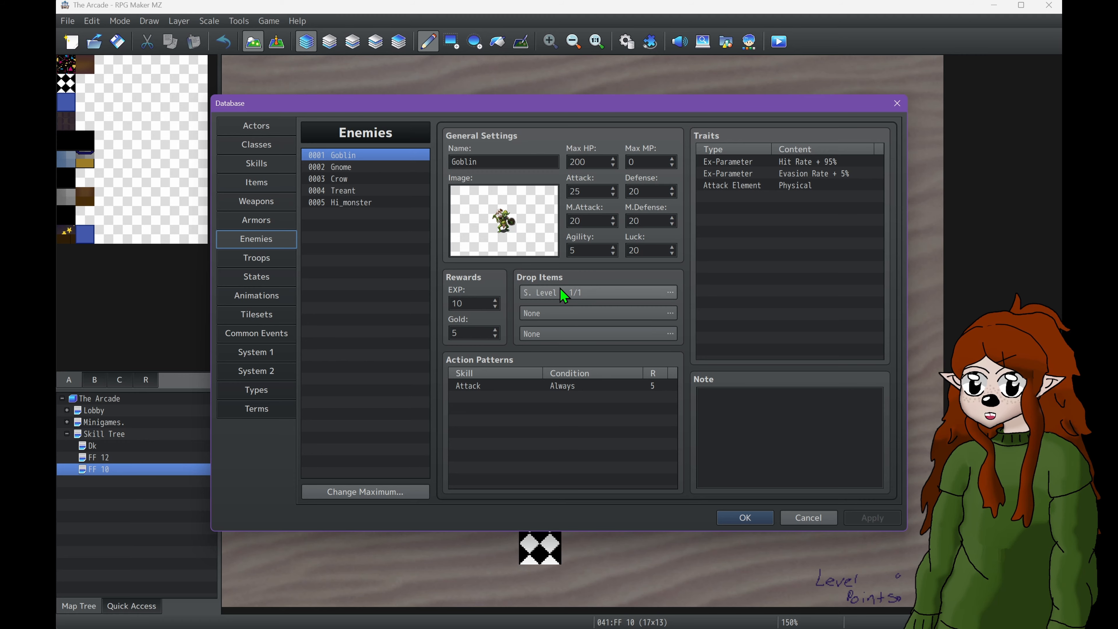
pyautogui.doubleClick(568, 293)
pyautogui.click(618, 391)
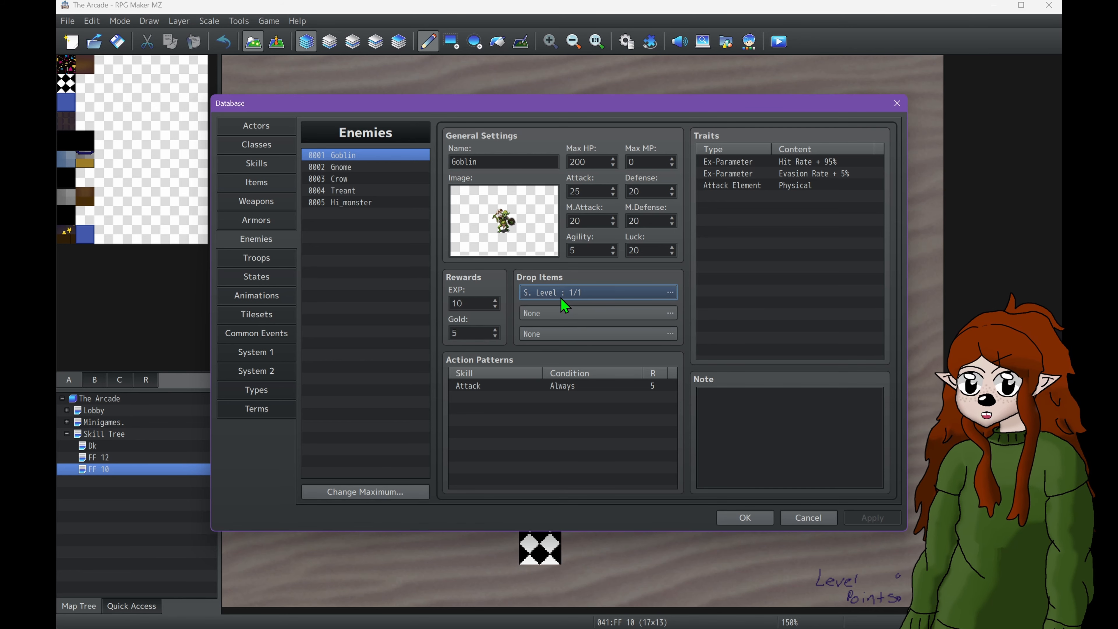
# - Look through the Goblin's traits, the Goblin*2 troop and the empty third common event, and close the database without saving
pyautogui.click(765, 198)
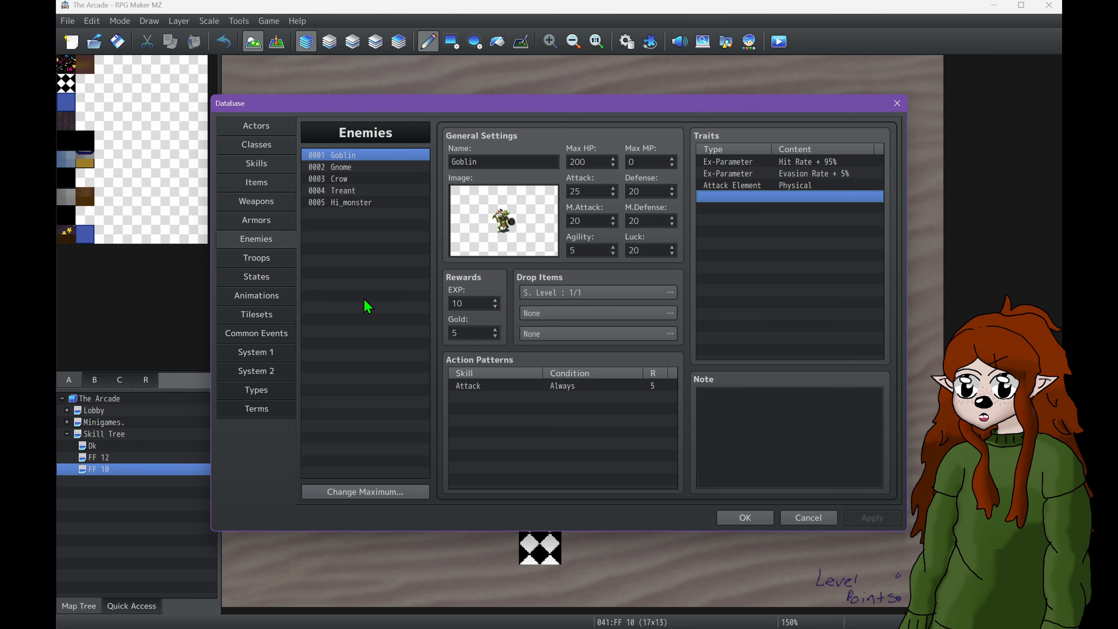
pyautogui.click(258, 262)
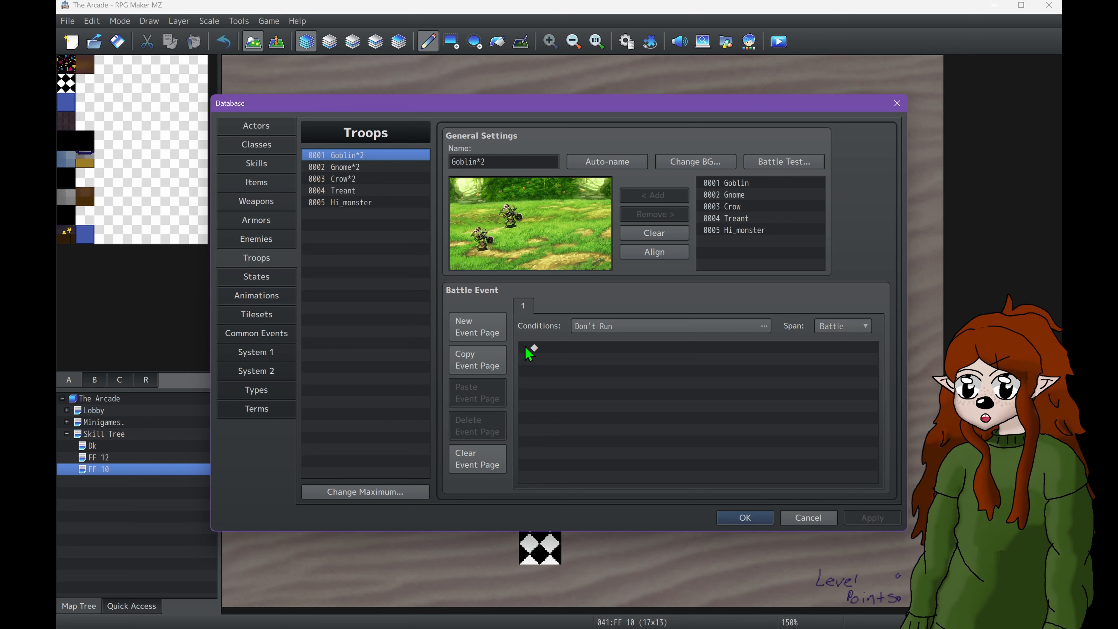
pyautogui.click(228, 333)
pyautogui.click(385, 181)
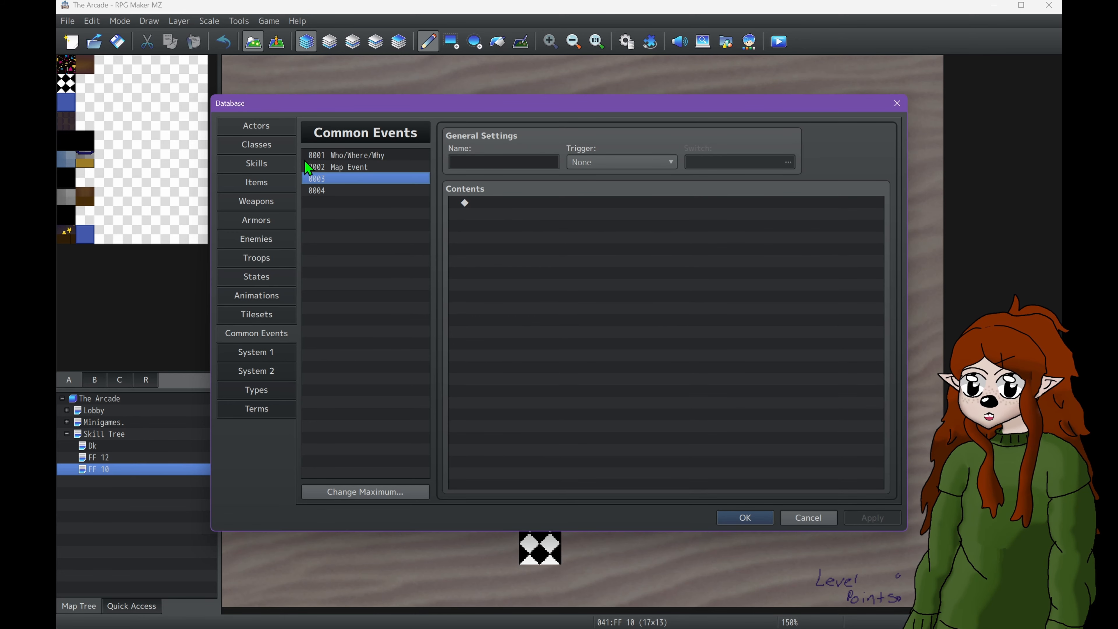
pyautogui.moveTo(416, 98); pyautogui.dragTo(479, 150)
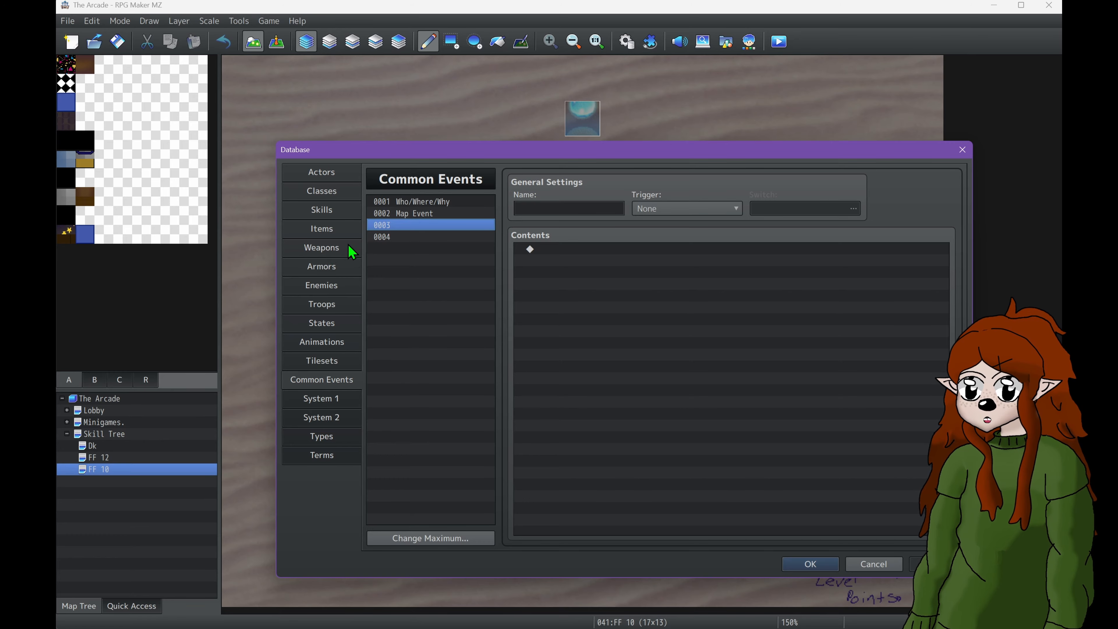
pyautogui.click(321, 305)
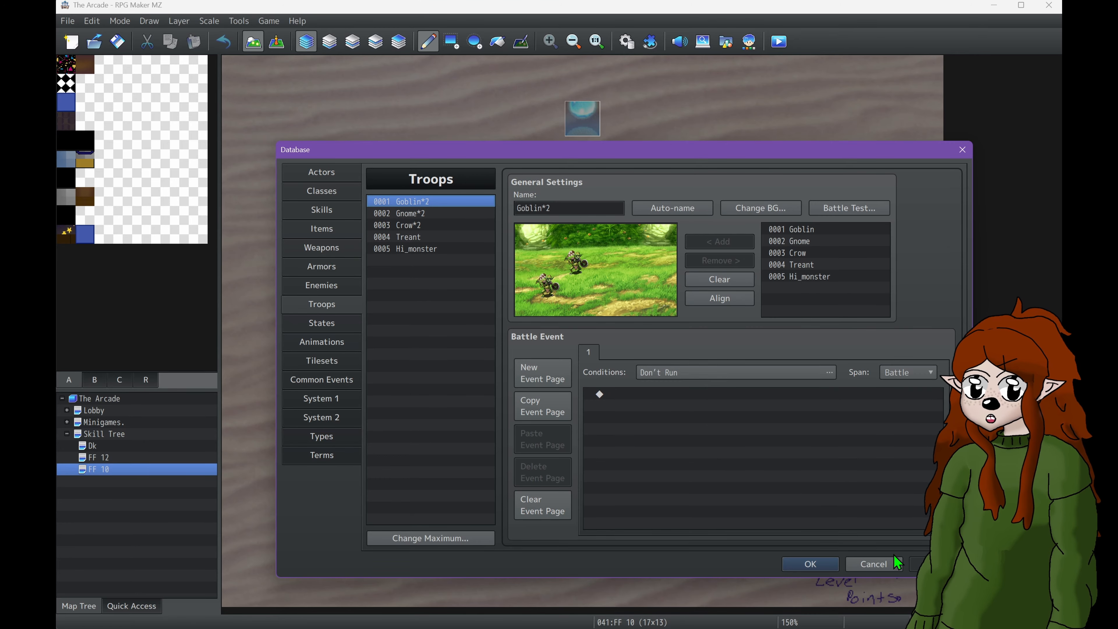
pyautogui.click(892, 570)
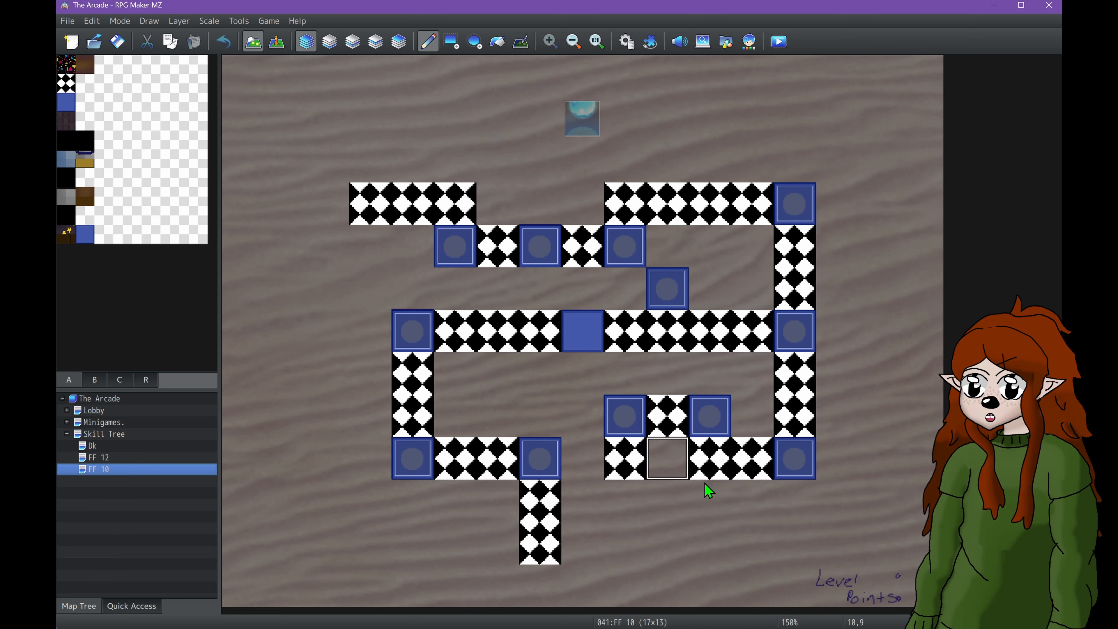
# - Examine how the Skill Tree map's ff10 event sets the Sphere Level variable from the party's S. Level item count
pyautogui.click(132, 435)
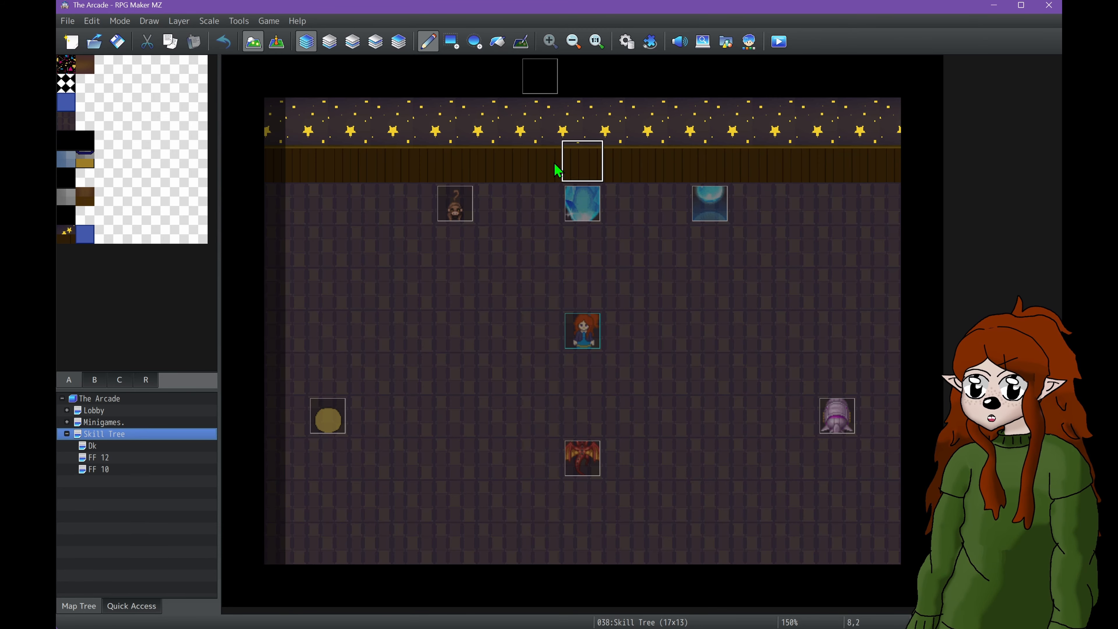
pyautogui.click(277, 41)
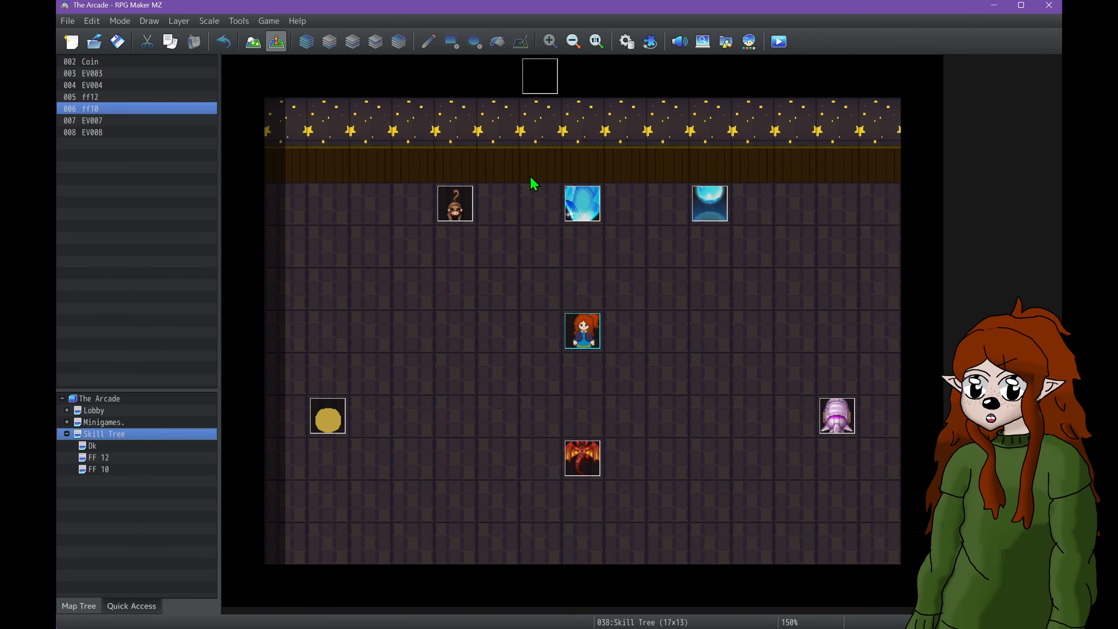
pyautogui.doubleClick(709, 204)
pyautogui.click(587, 195)
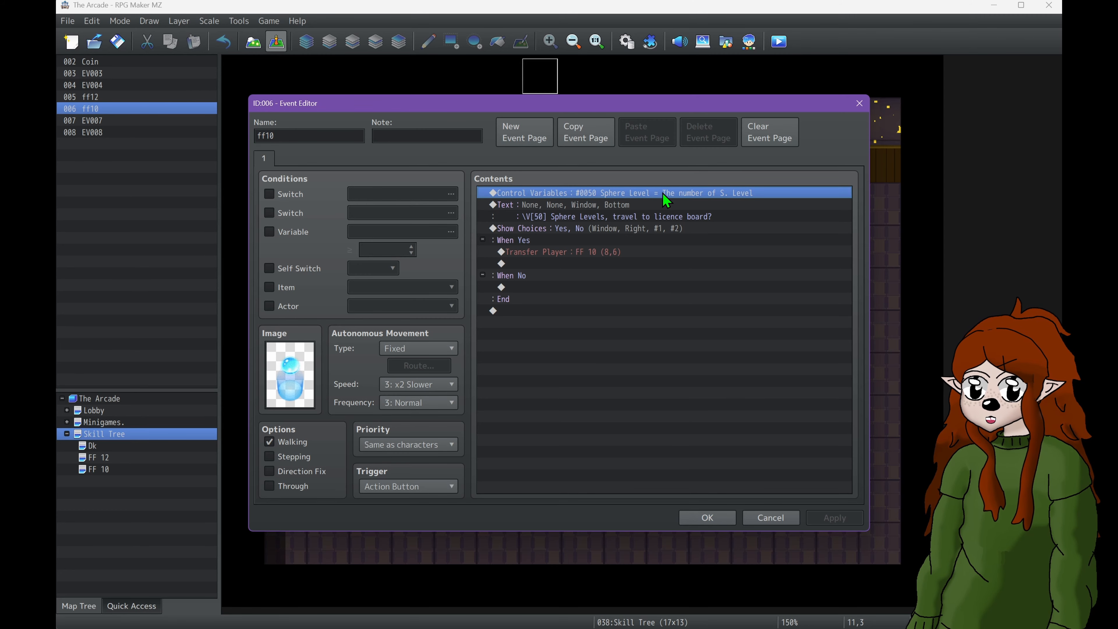
pyautogui.doubleClick(607, 194)
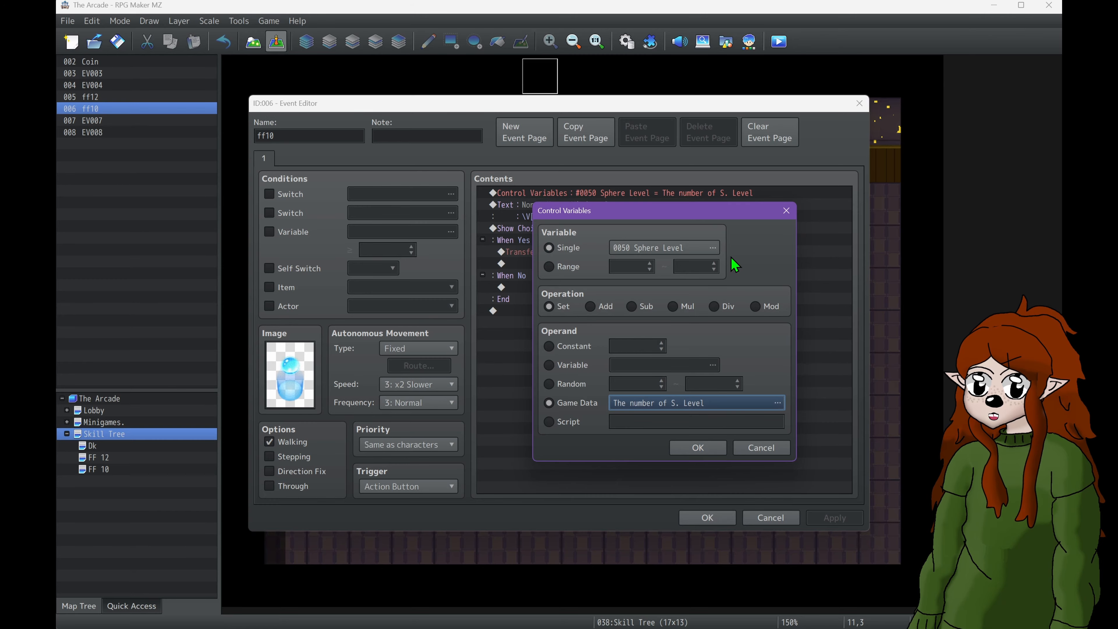
pyautogui.click(675, 401)
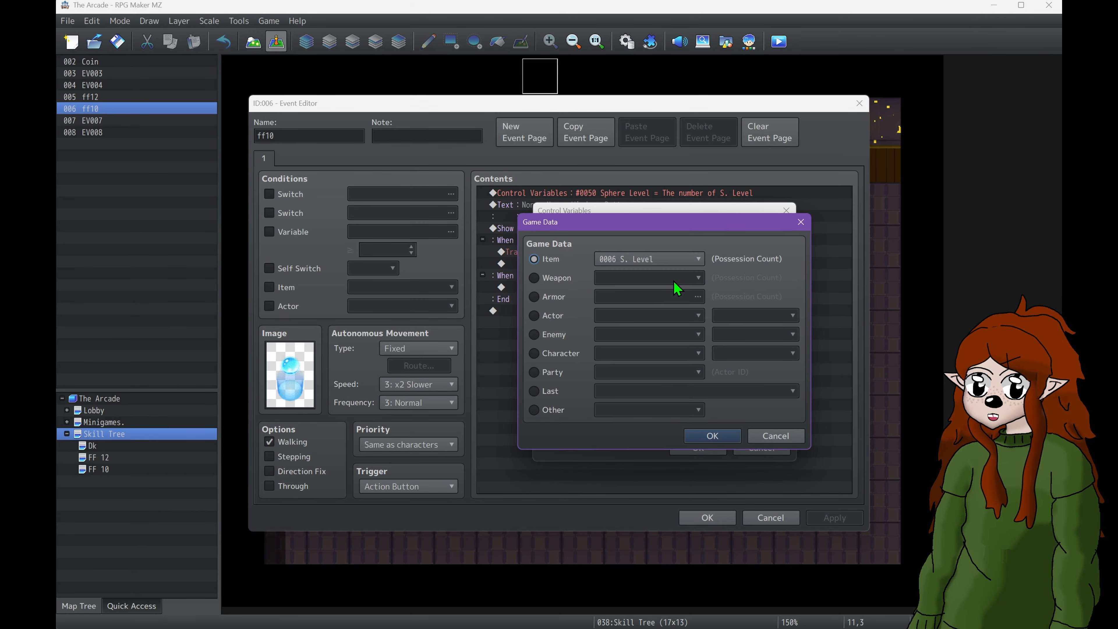
pyautogui.click(713, 436)
pyautogui.click(700, 447)
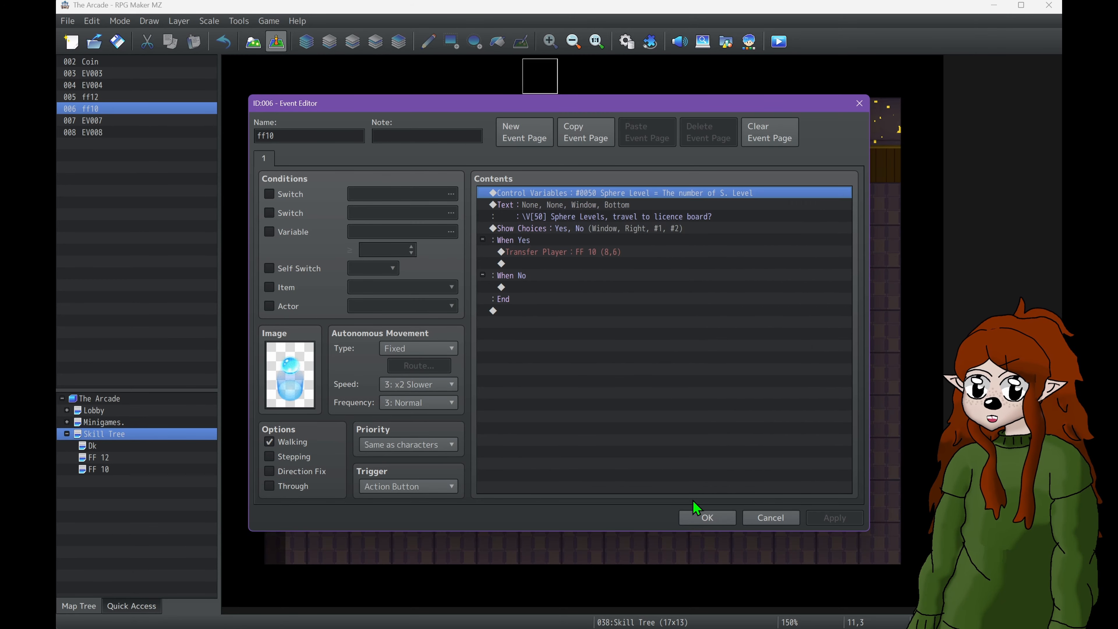
pyautogui.click(700, 517)
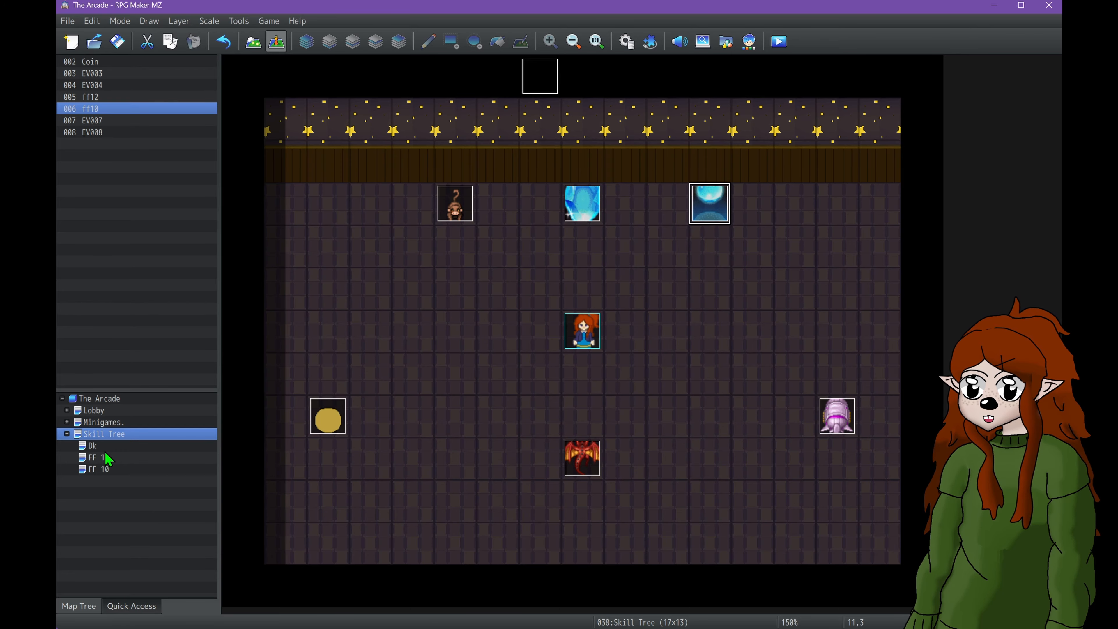
# - On the FF 10 map, examine the Yes branch, variable assignment and Sphere Level condition in the middle path's eastern node event
pyautogui.click(115, 470)
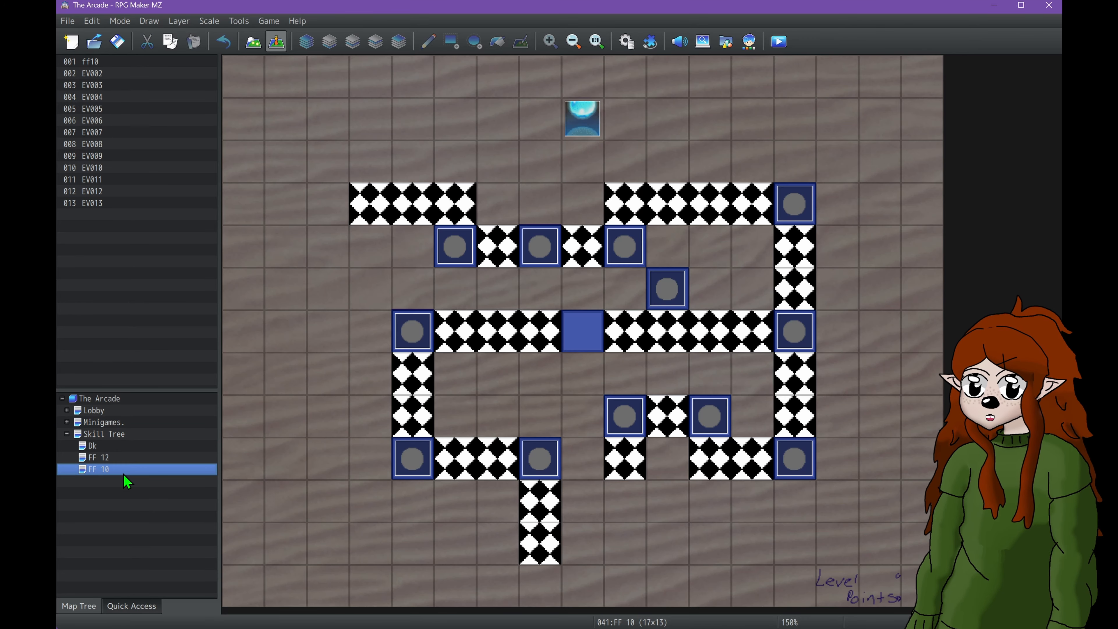
pyautogui.doubleClick(797, 329)
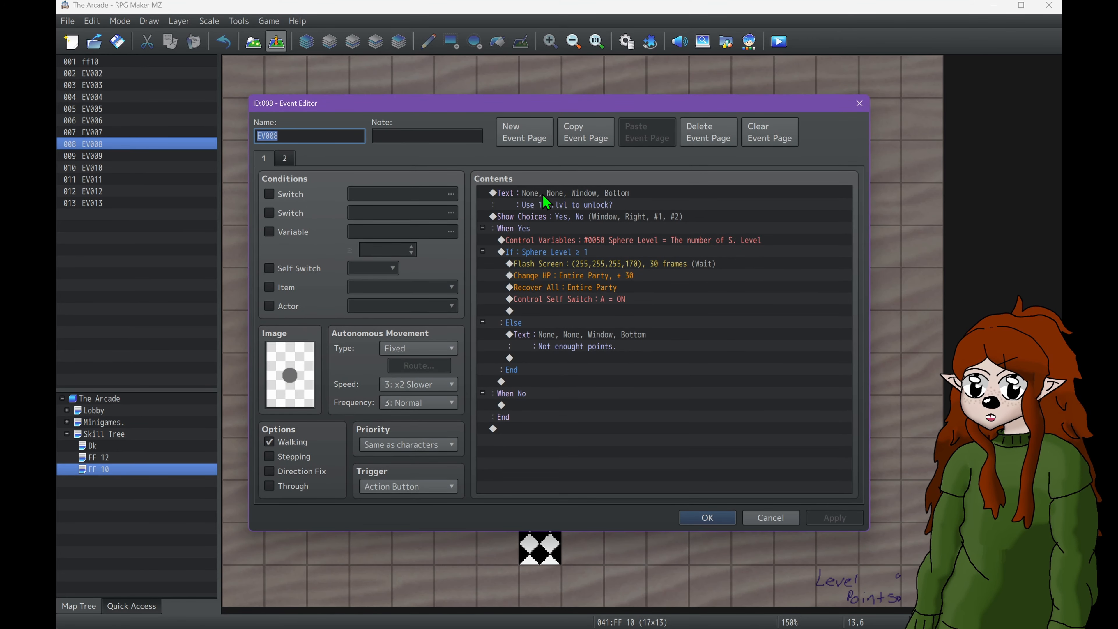
pyautogui.click(535, 229)
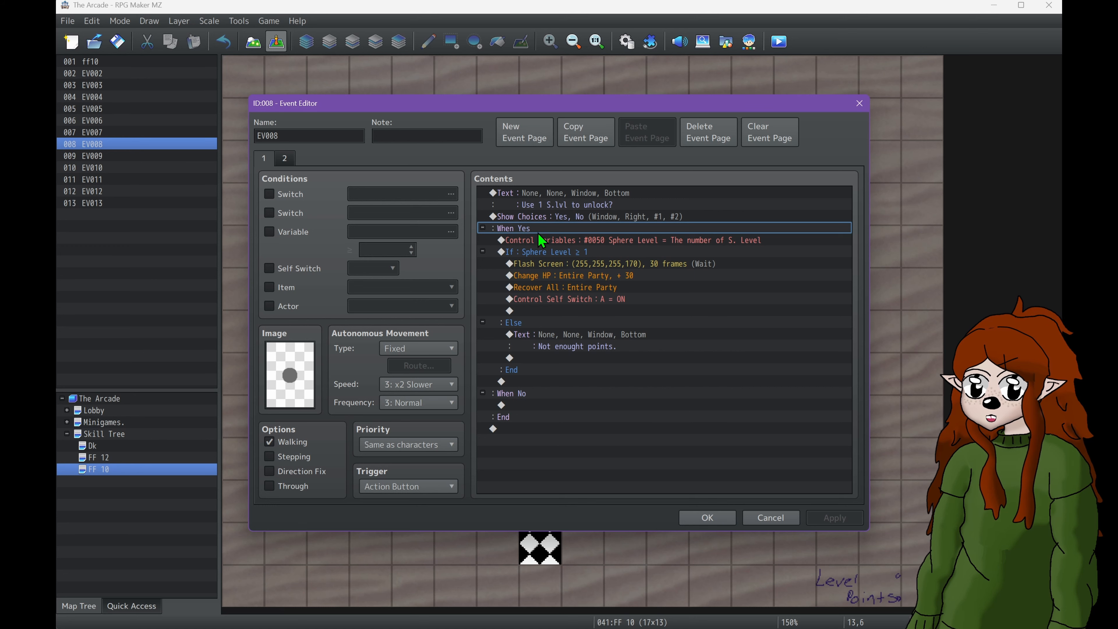
pyautogui.click(541, 242)
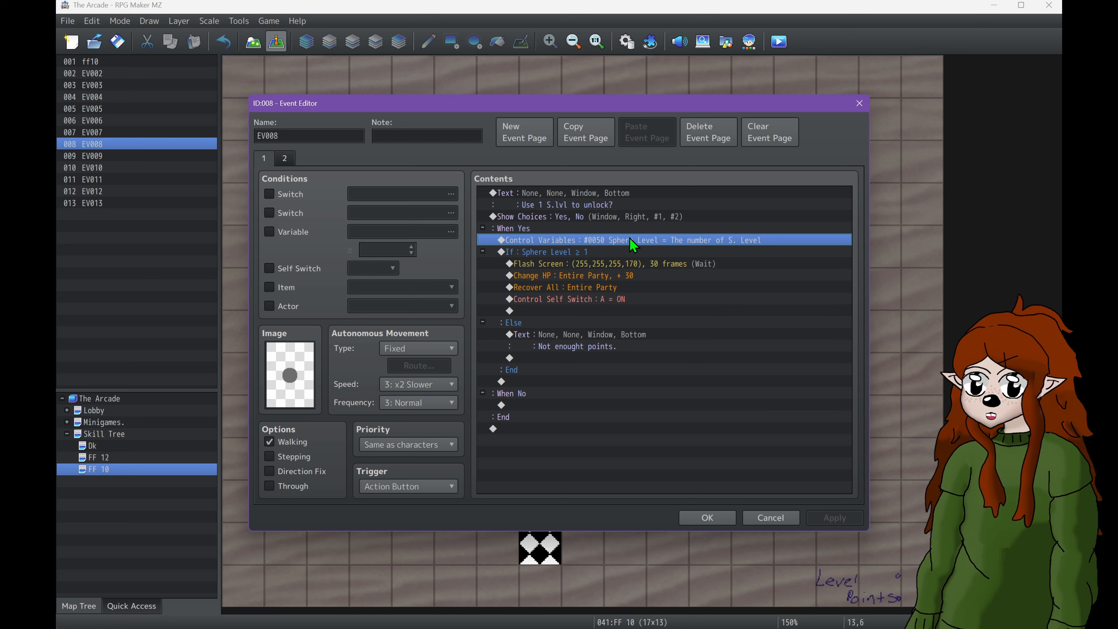
pyautogui.click(550, 257)
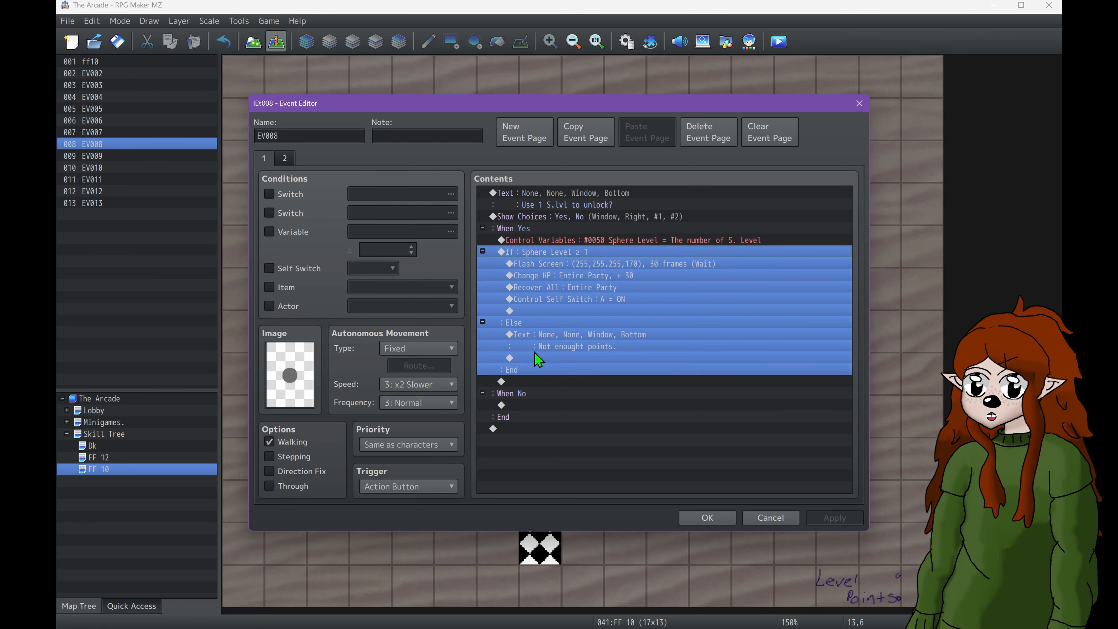
# - Review the node's unlock commands: the screen flash, party HP change, full recovery and self switch A
pyautogui.click(584, 266)
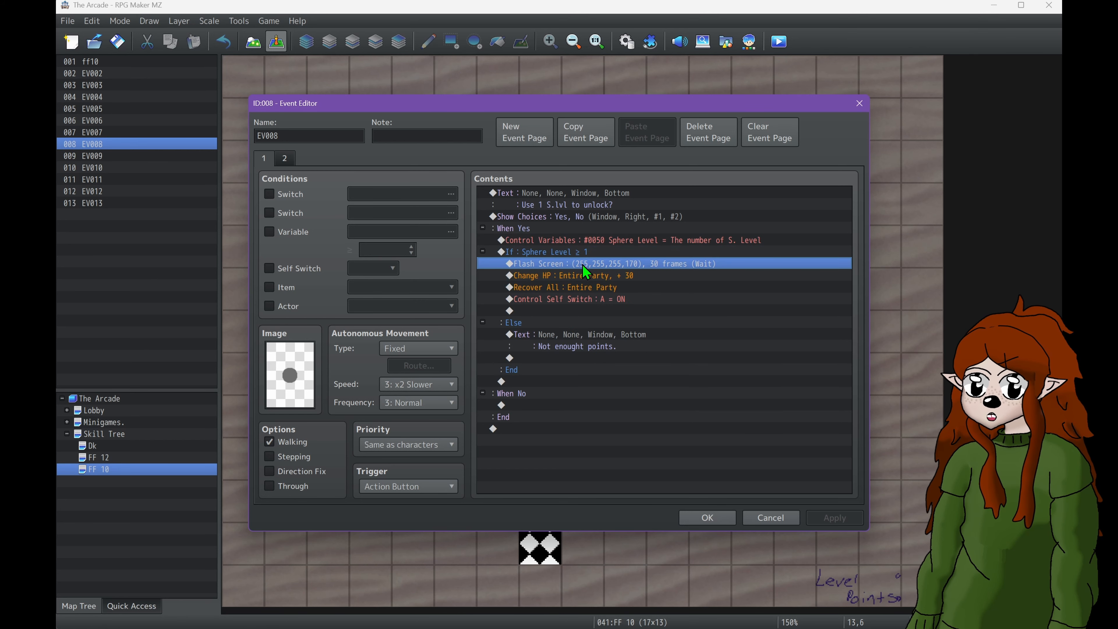
pyautogui.click(577, 280)
pyautogui.click(613, 300)
pyautogui.click(614, 280)
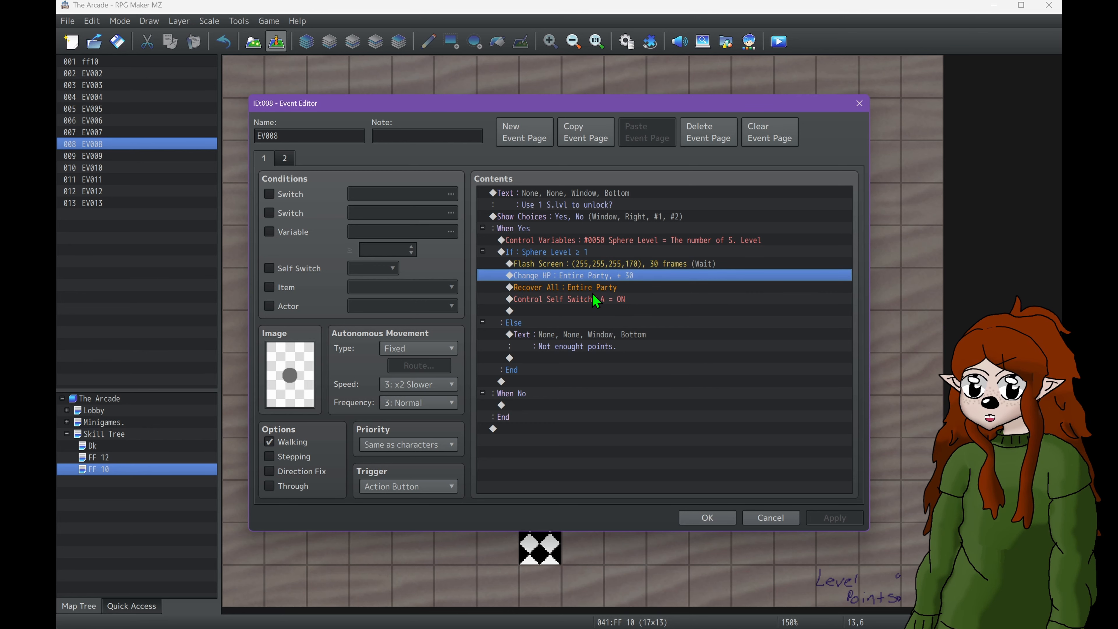
pyautogui.click(592, 291)
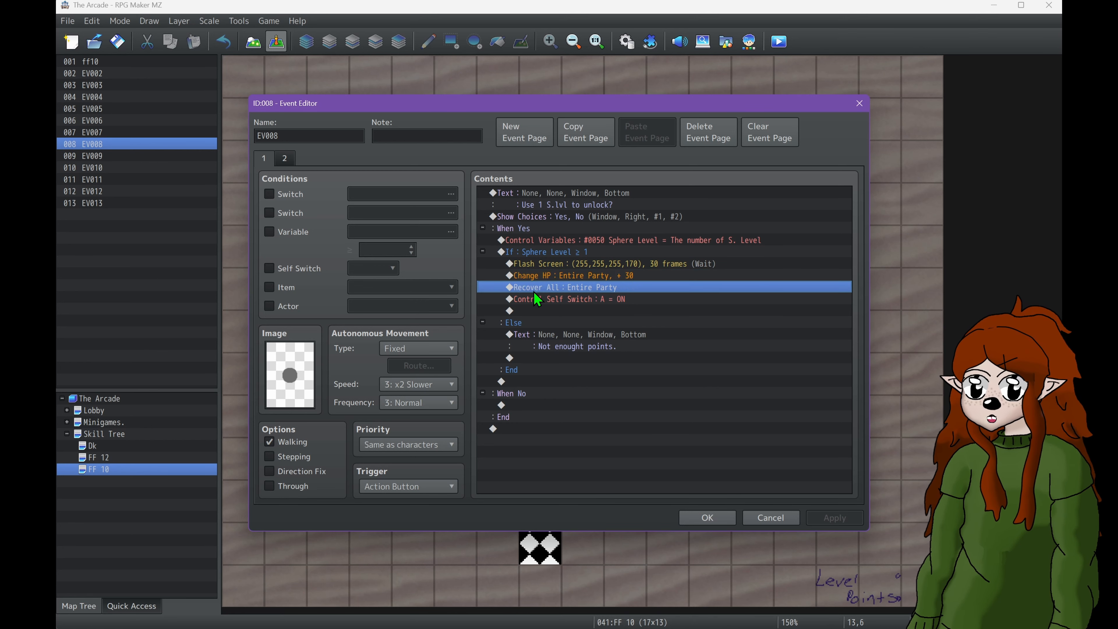
pyautogui.click(564, 301)
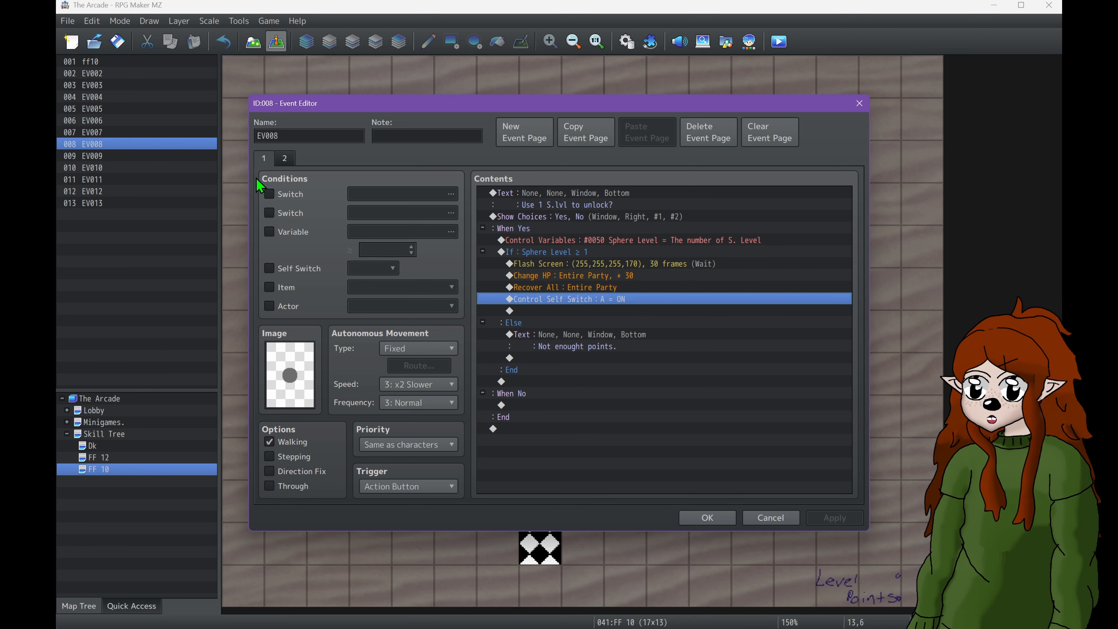
# - Examine the node event's second page, cancel the editor and return to the Skill Tree map with its submaps collapsed
pyautogui.click(294, 160)
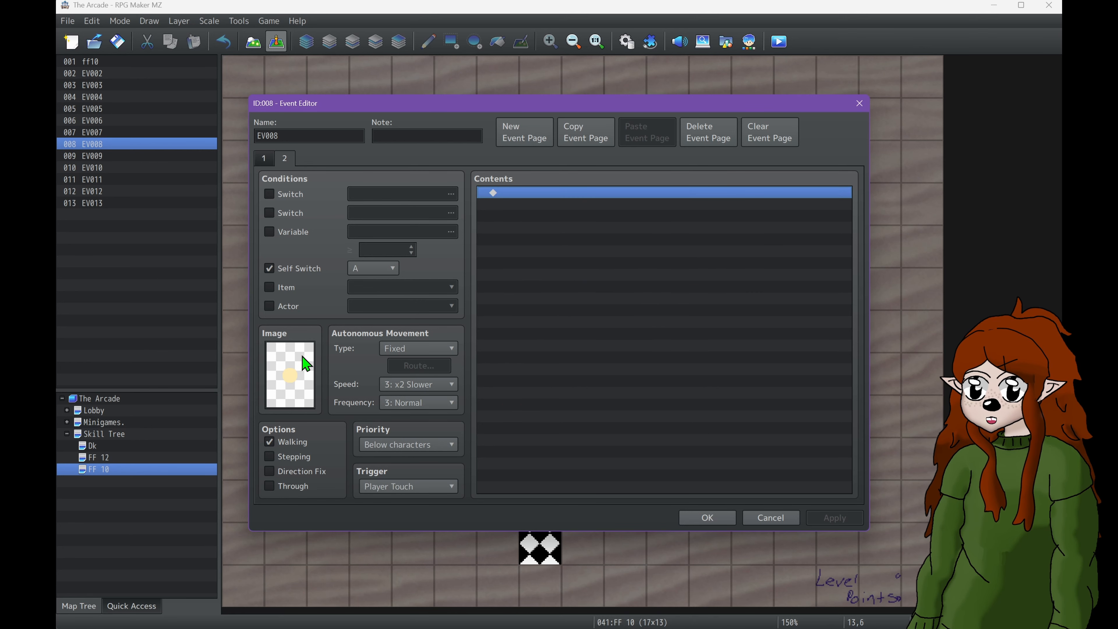
pyautogui.click(772, 517)
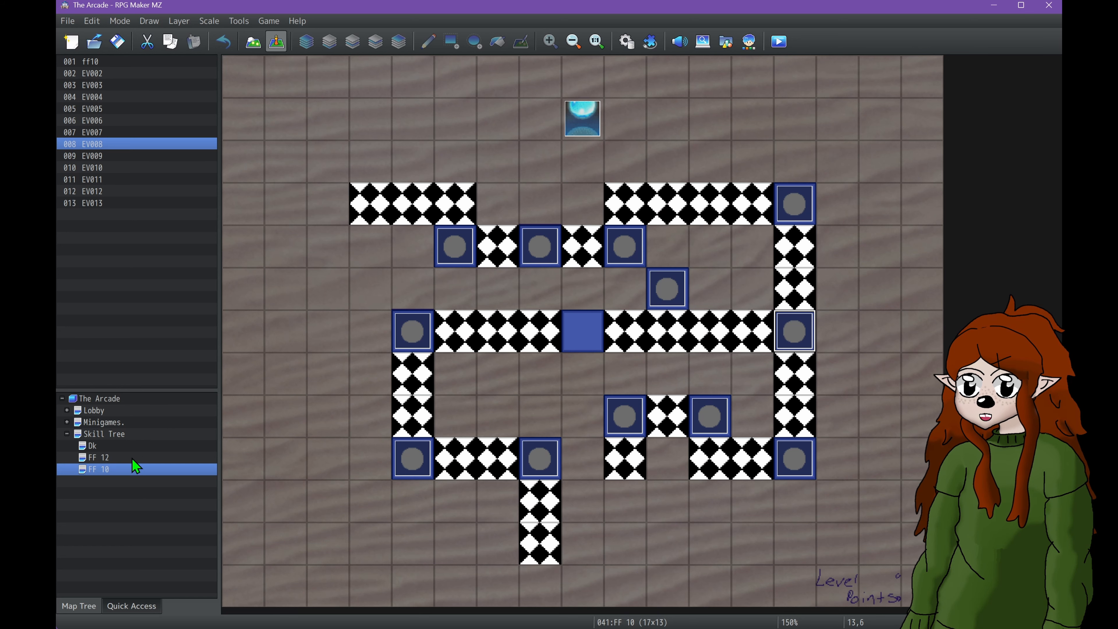
pyautogui.click(68, 434)
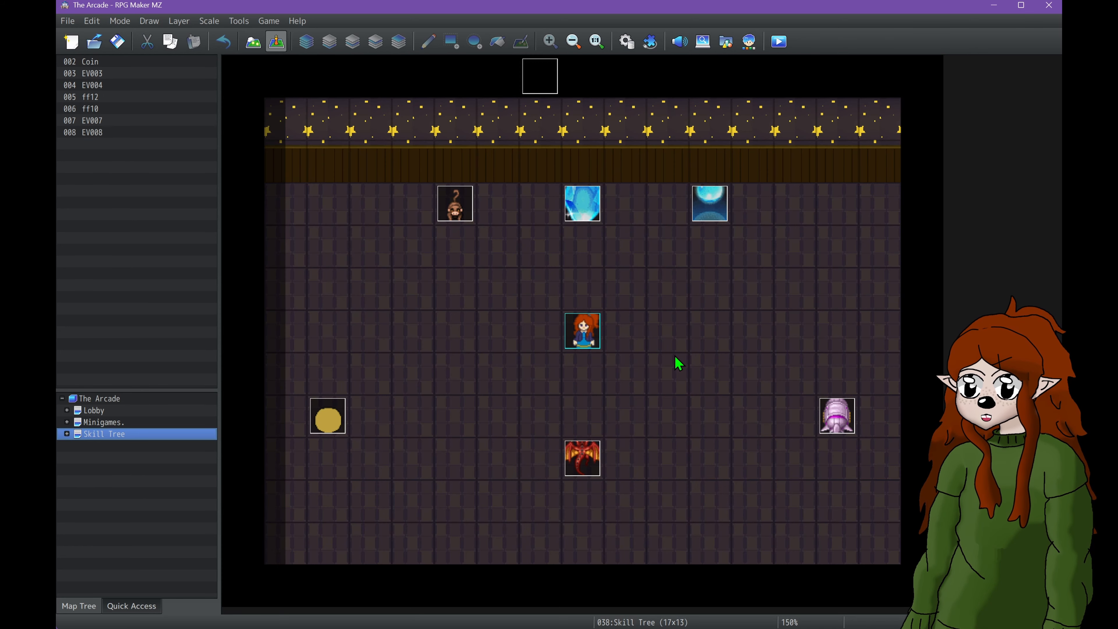